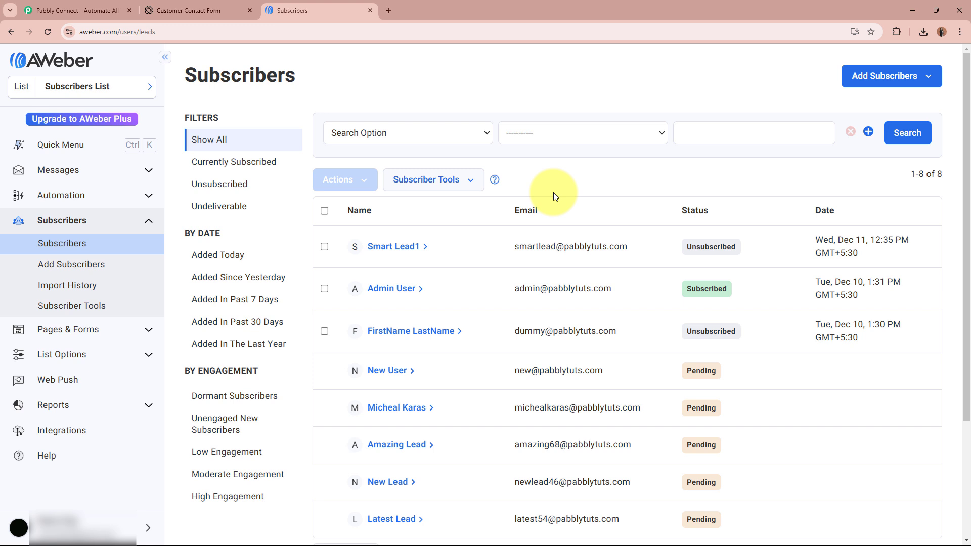
- Review the Customer Contact Form in Paperform and the subscribers list in AWeber
click(222, 11)
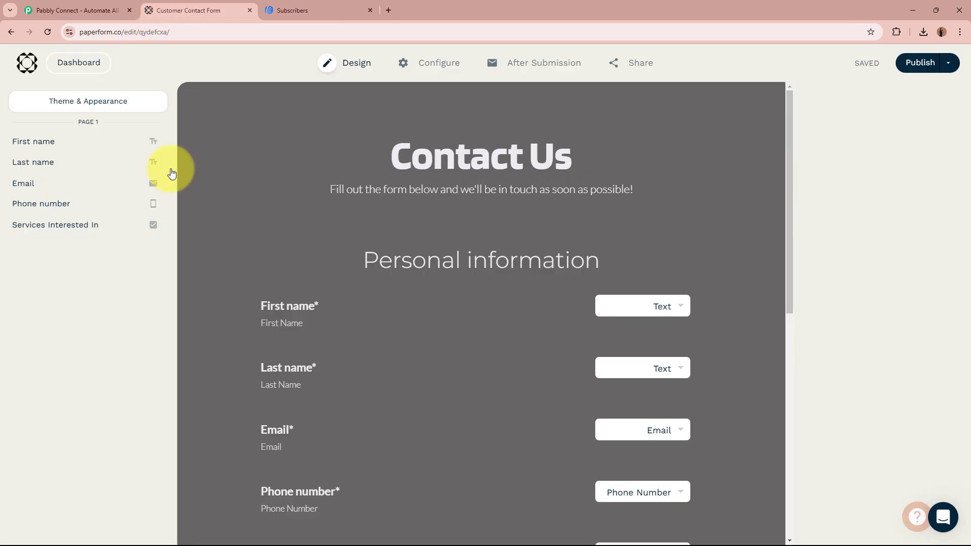
click(283, 10)
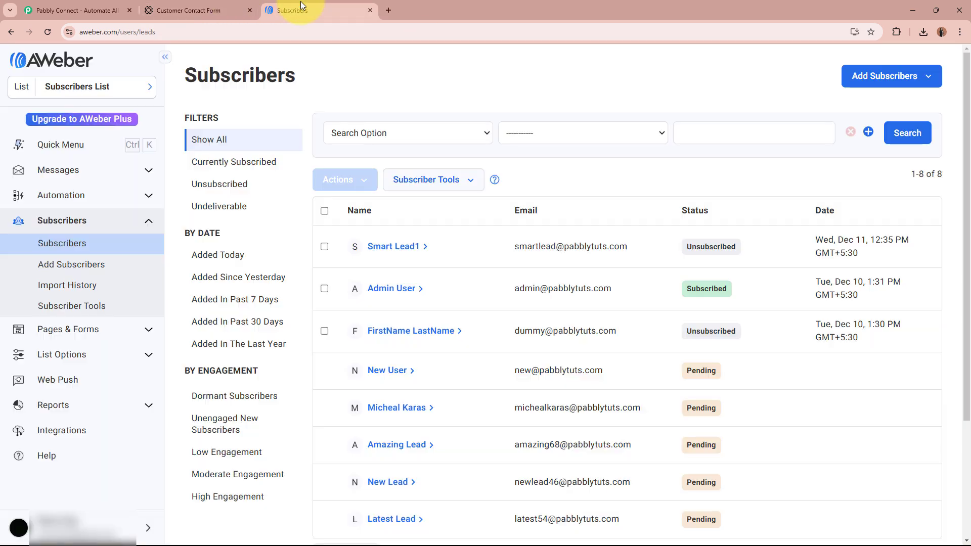
click(185, 6)
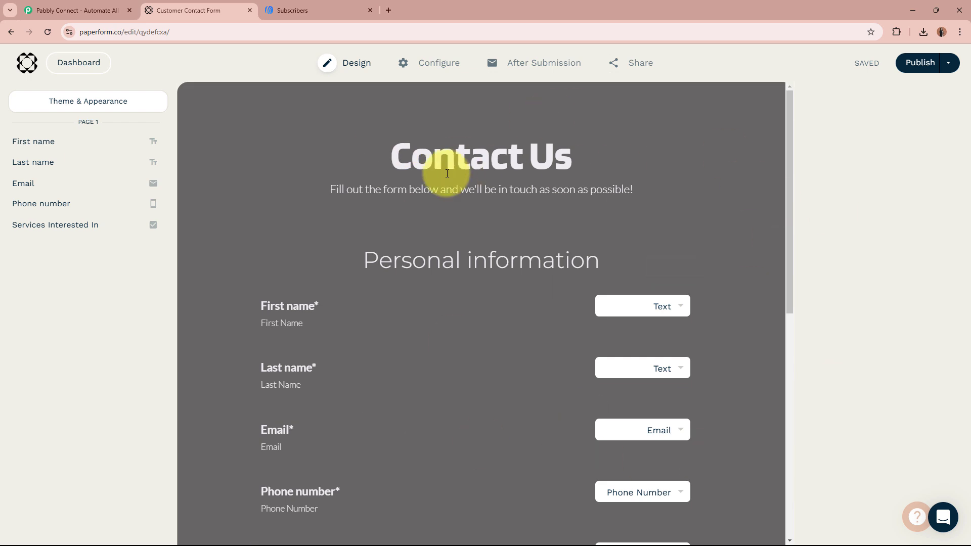
click(335, 3)
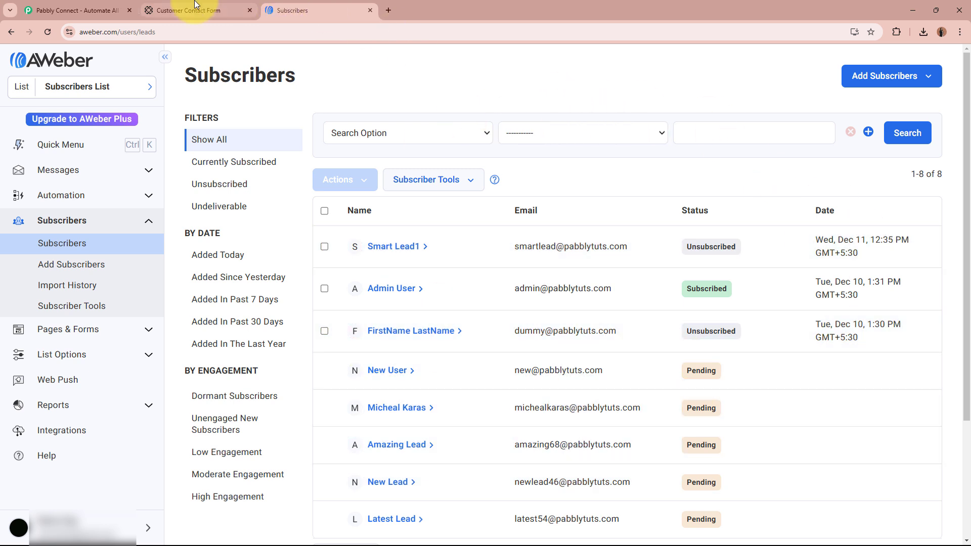
click(162, 8)
click(334, 4)
- Switch to the Pabbly site, sign in to the account and open Pabbly Connect
click(91, 9)
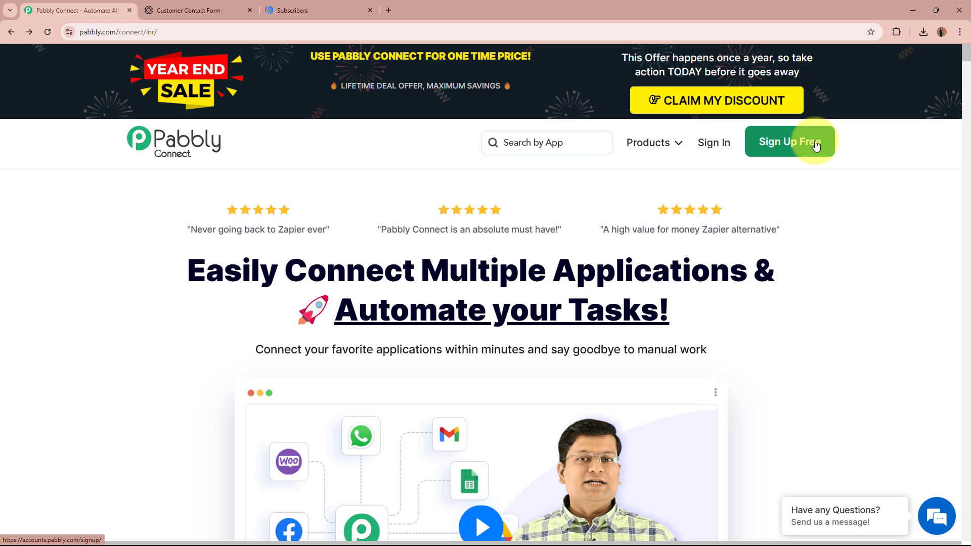
click(728, 144)
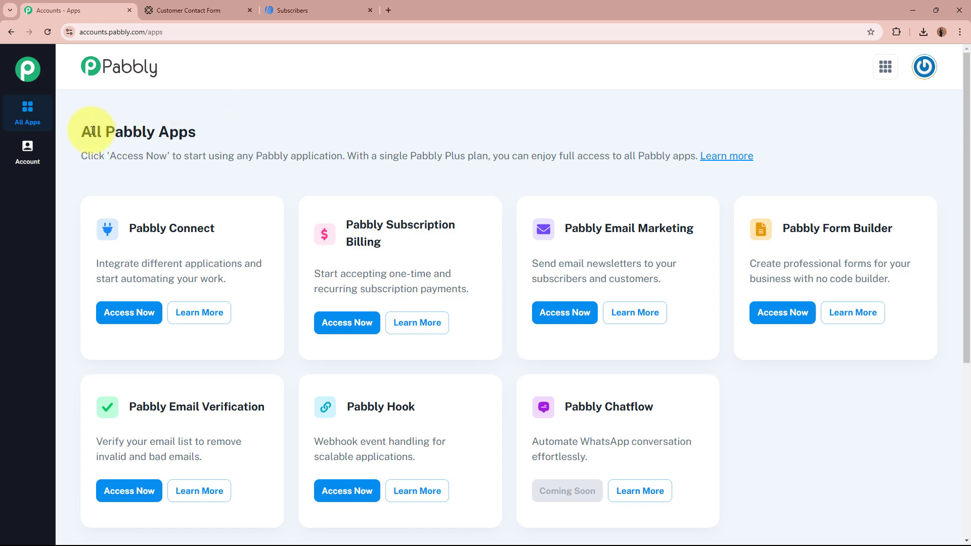
drag(84, 132, 207, 133)
click(207, 132)
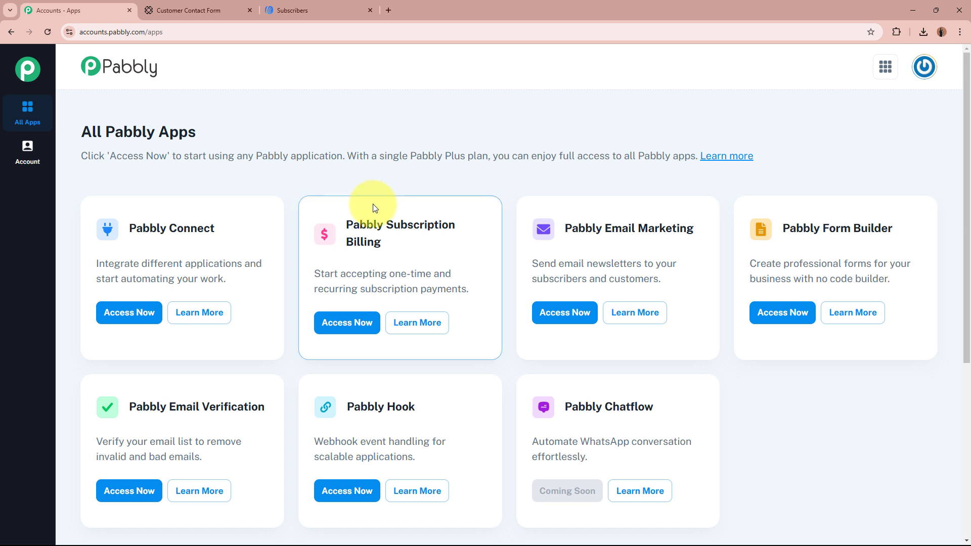
drag(108, 225, 266, 230)
click(266, 230)
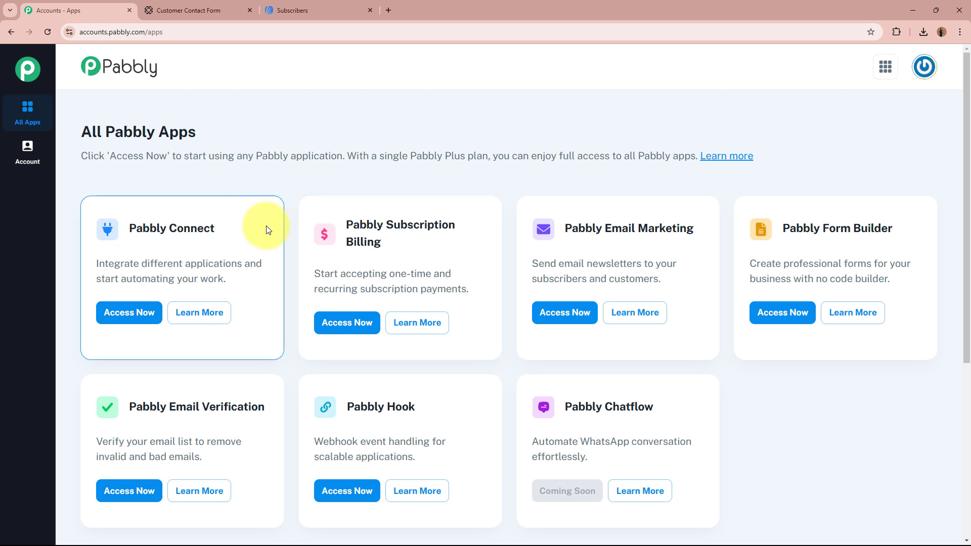
click(132, 315)
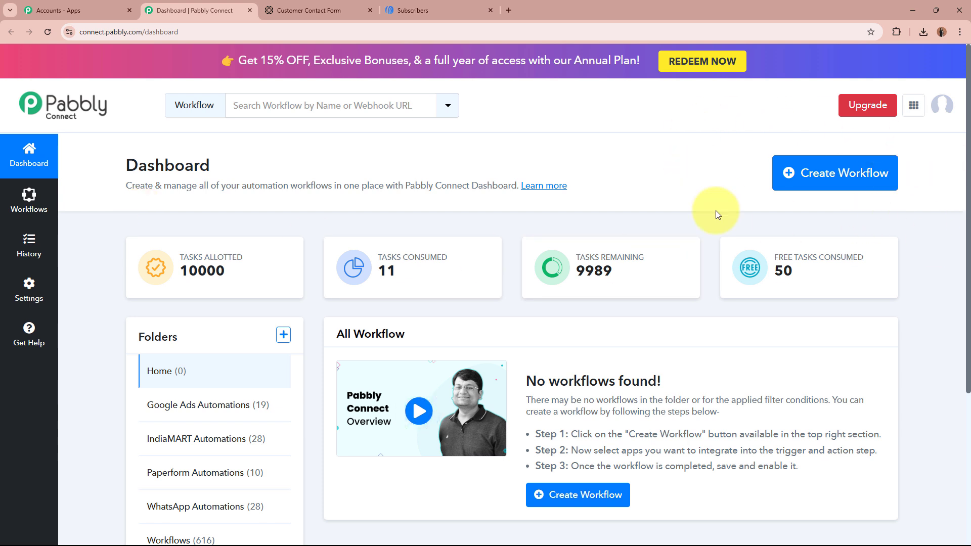
- Start a new workflow and name it "Create AWeber Subscriber on Paperform Submission"
click(790, 190)
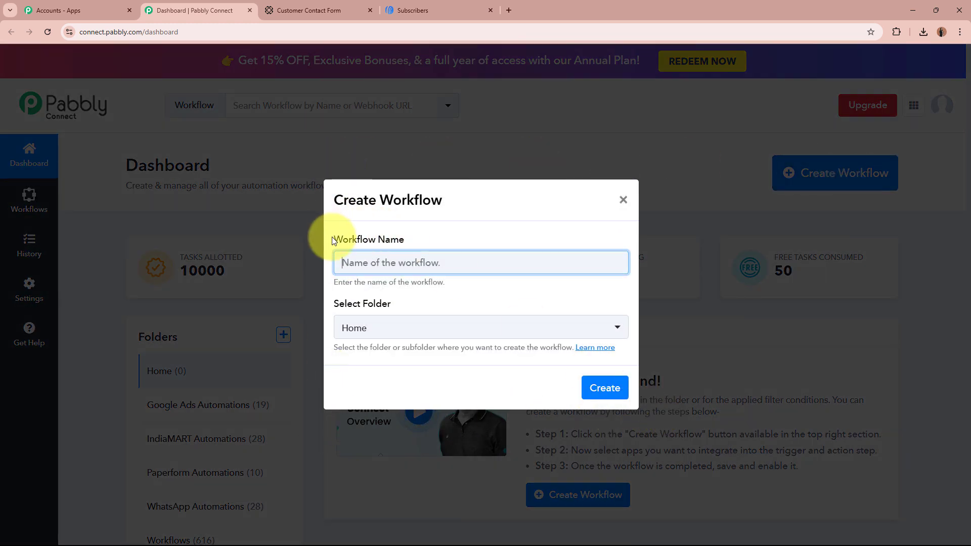
drag(326, 239, 428, 242)
drag(328, 307, 389, 299)
click(410, 252)
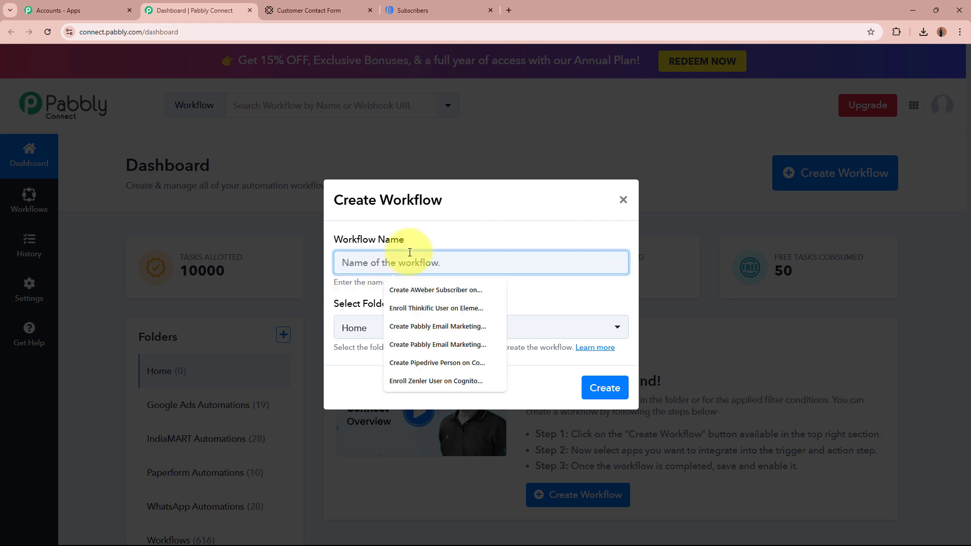
click(414, 290)
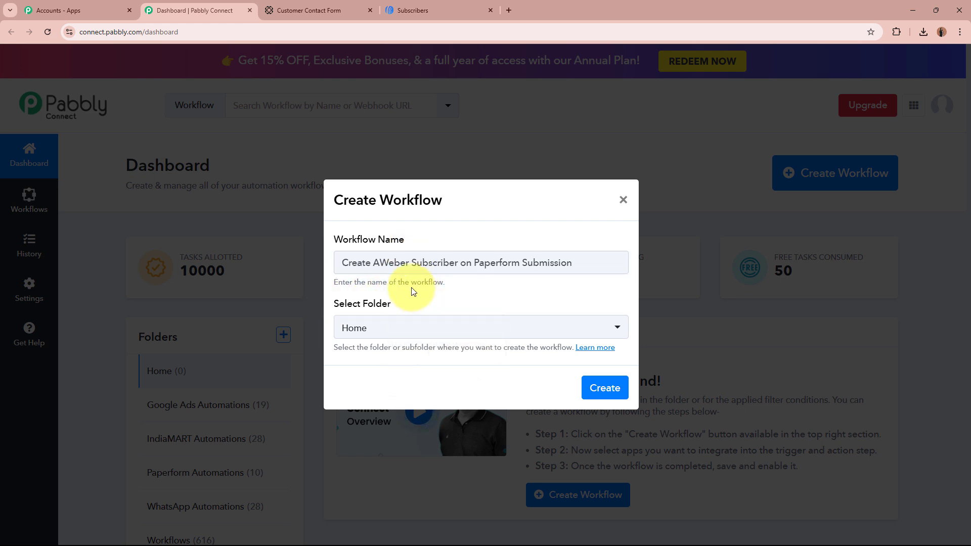
drag(344, 263, 569, 263)
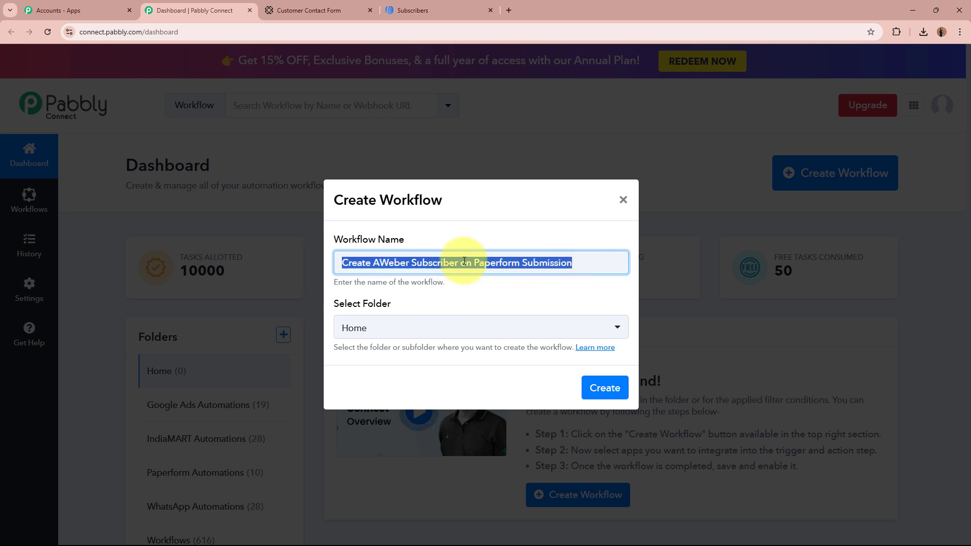
click(529, 309)
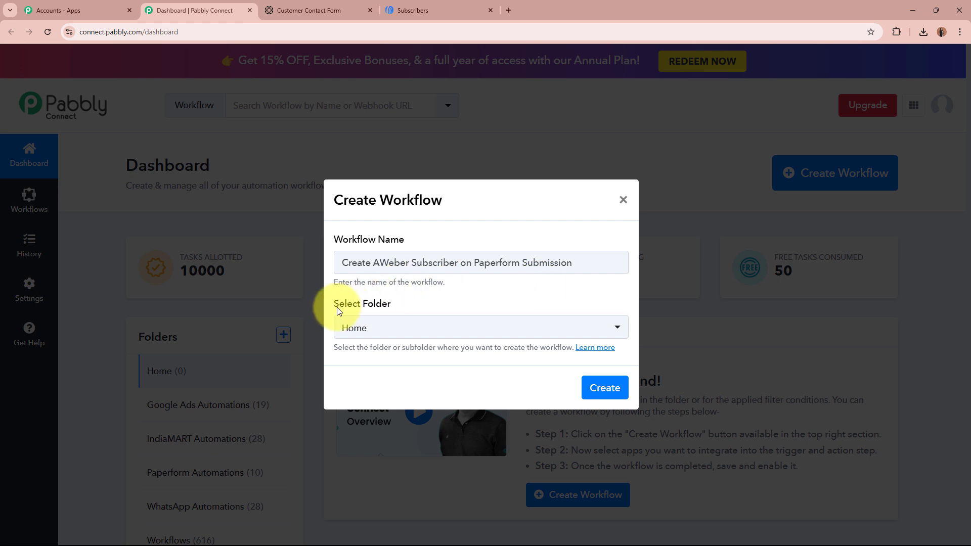
- Assign the workflow to the Paperform Automations folder and create it
drag(334, 303, 395, 304)
click(395, 304)
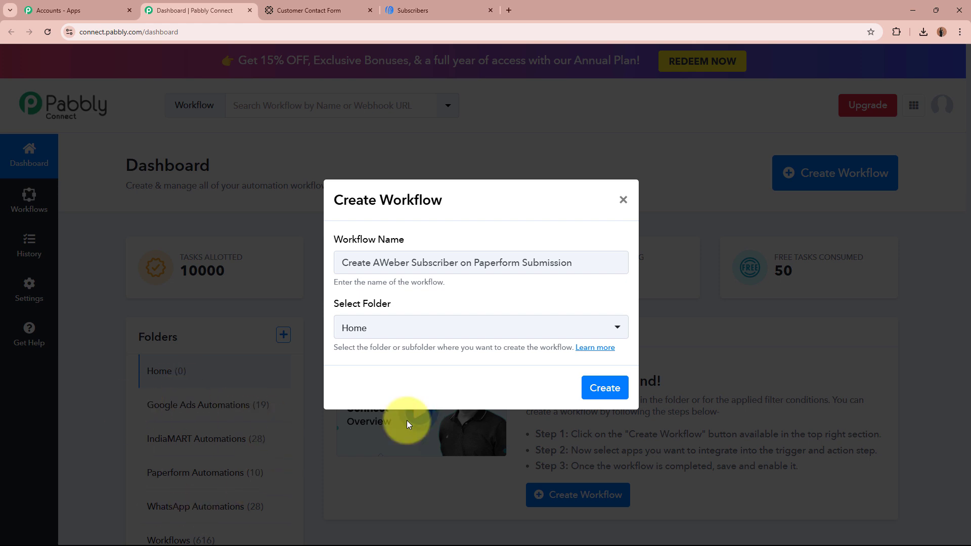
drag(337, 263, 575, 264)
click(566, 326)
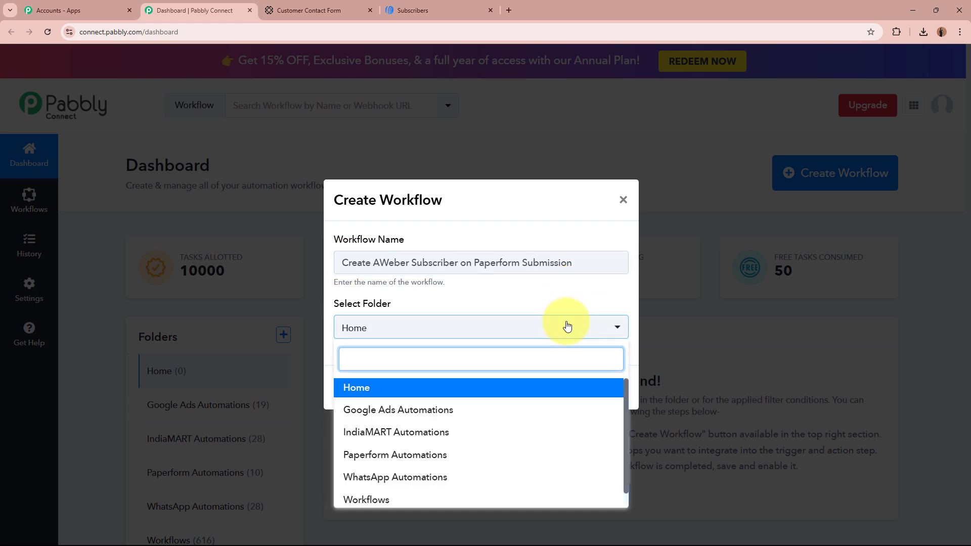
click(425, 455)
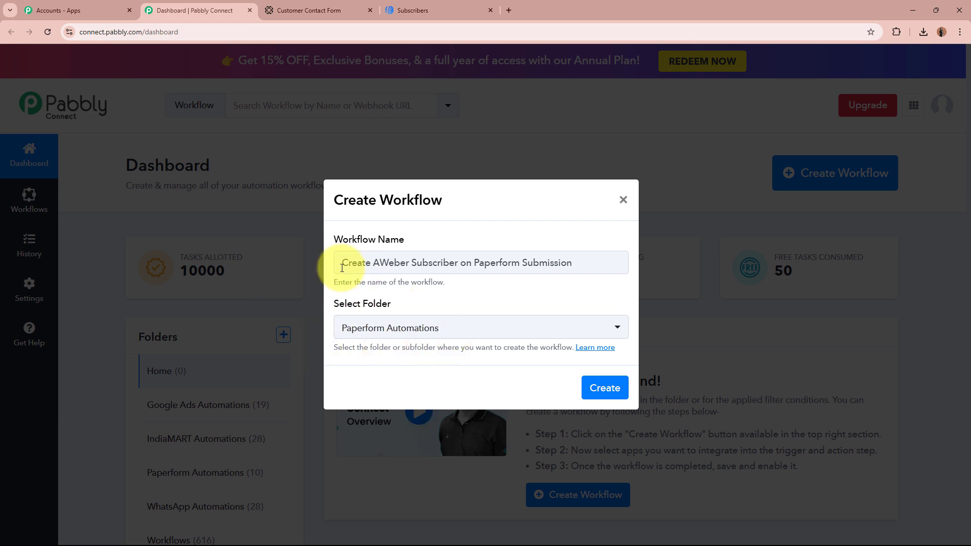
drag(342, 268, 560, 297)
click(560, 297)
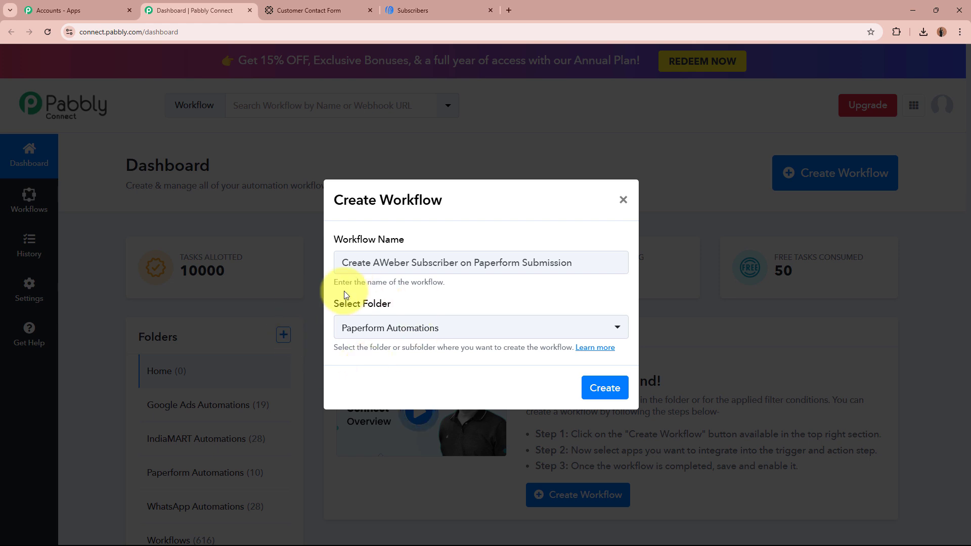
click(620, 397)
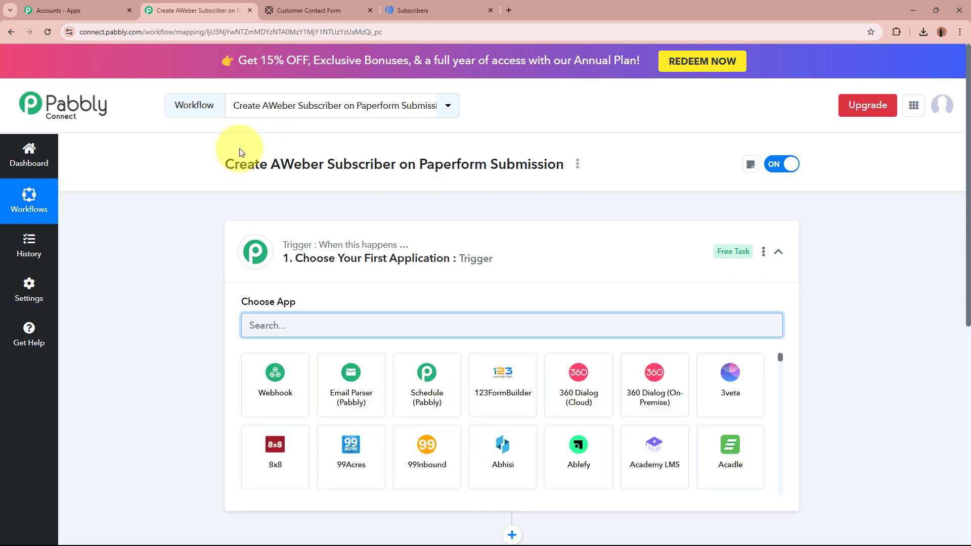
- Set Paperform as the workflow's trigger app with New Form Submission as the trigger event
click(589, 260)
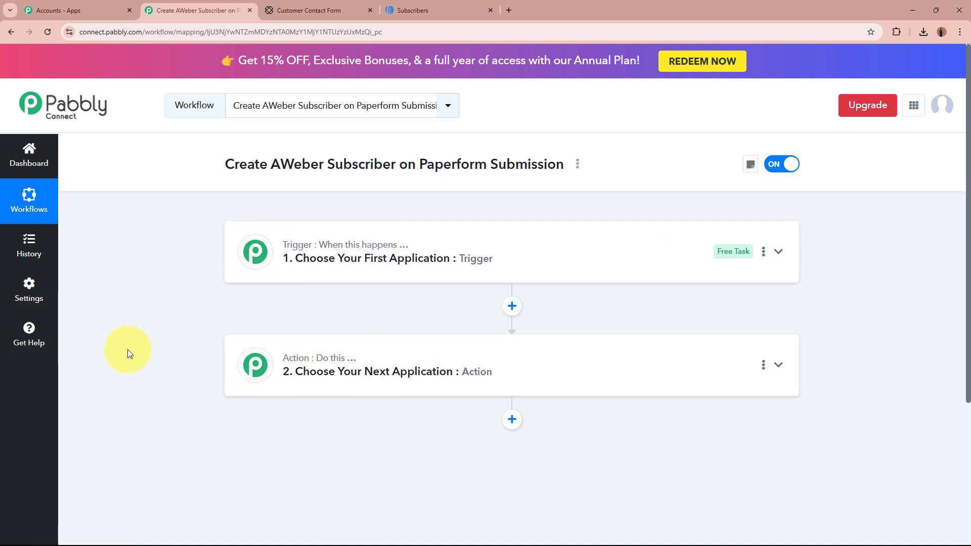
click(565, 265)
click(482, 325)
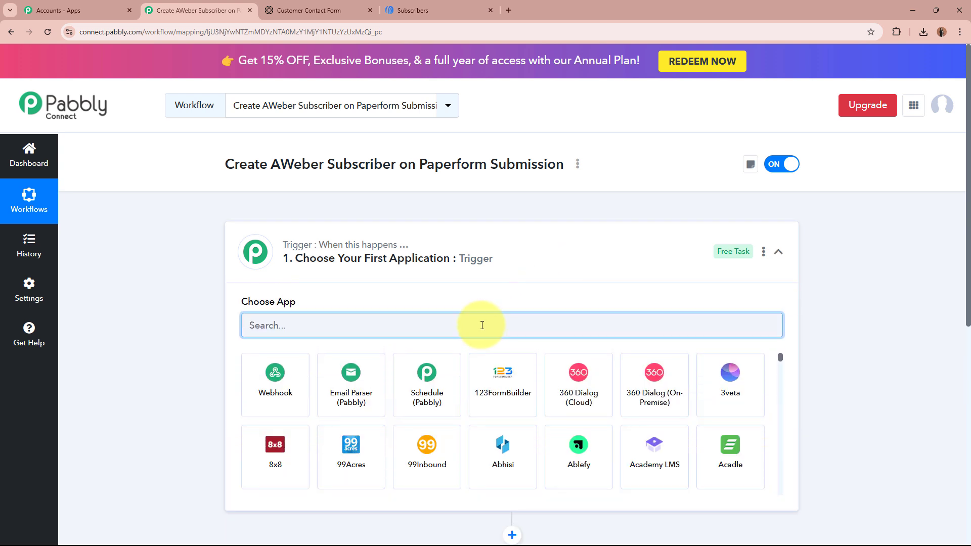
text(Paperd)
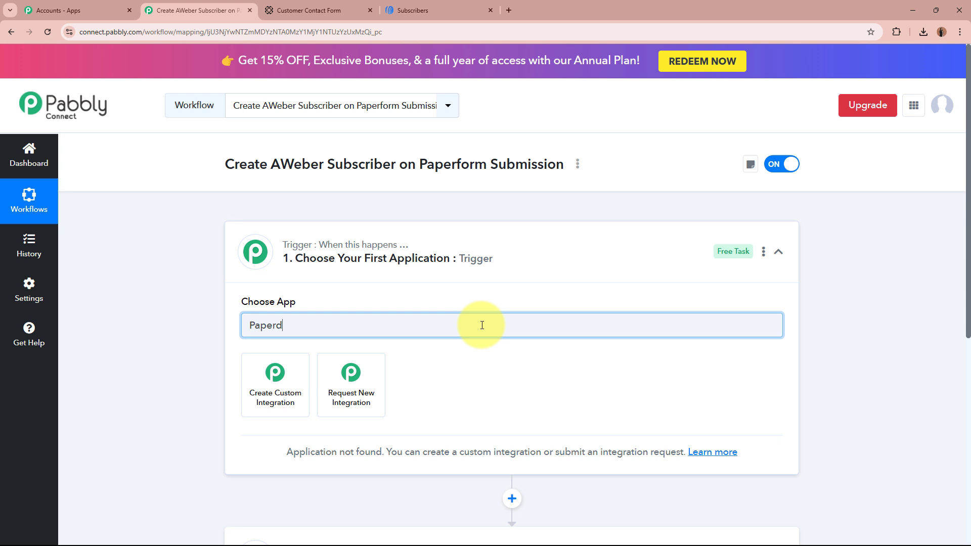
key(BackSpace)
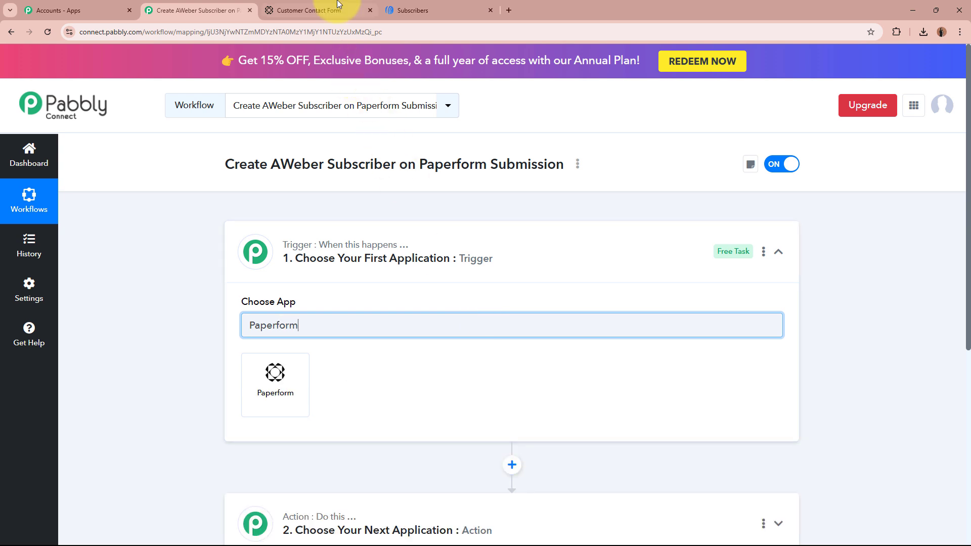
click(324, 9)
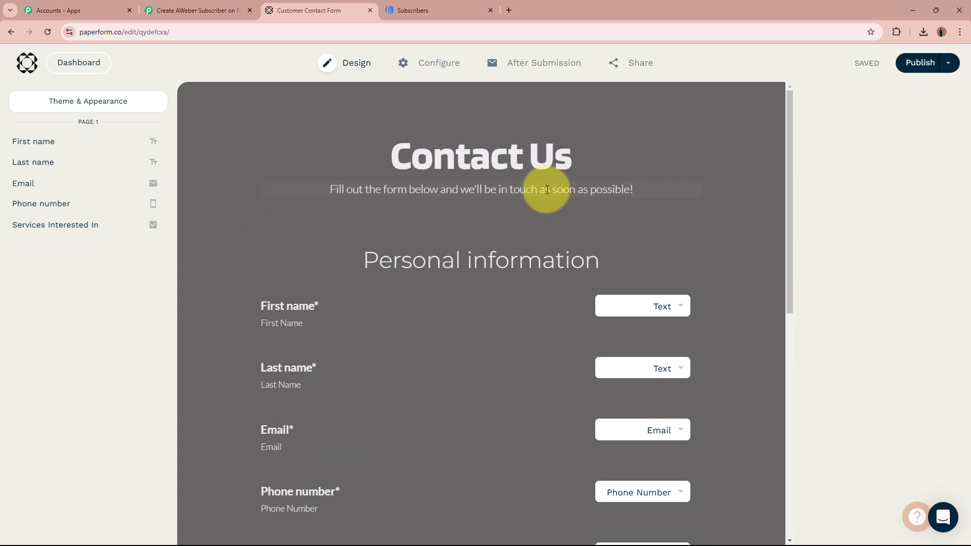
click(190, 7)
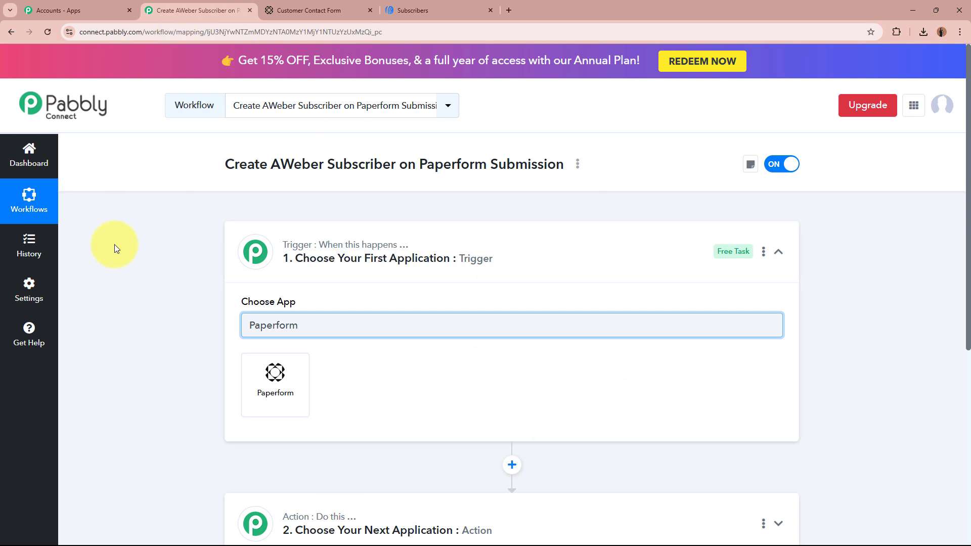
click(250, 387)
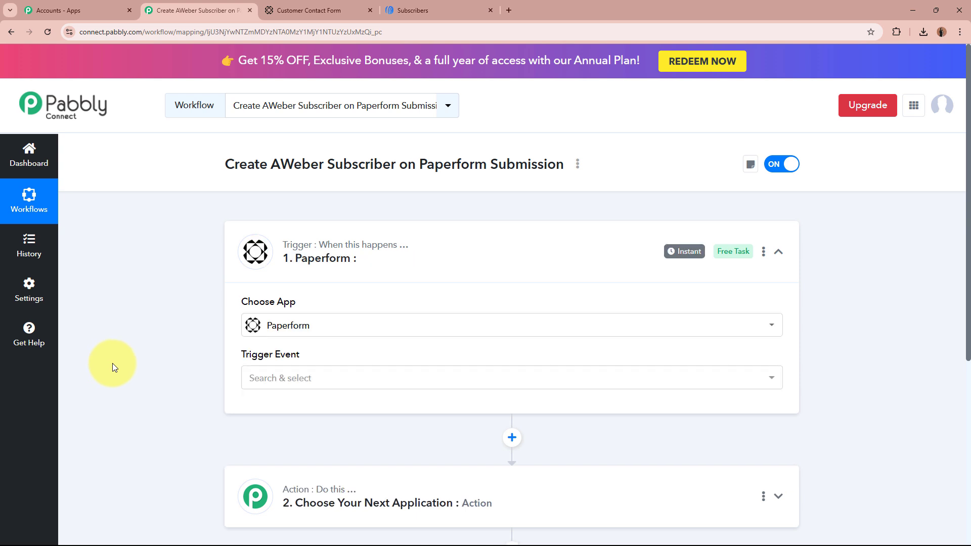
click(396, 378)
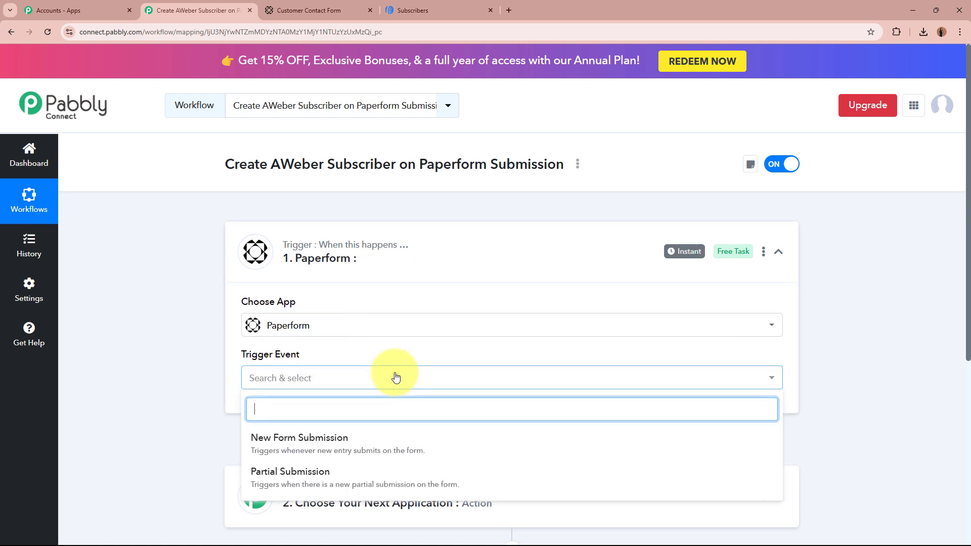
click(386, 447)
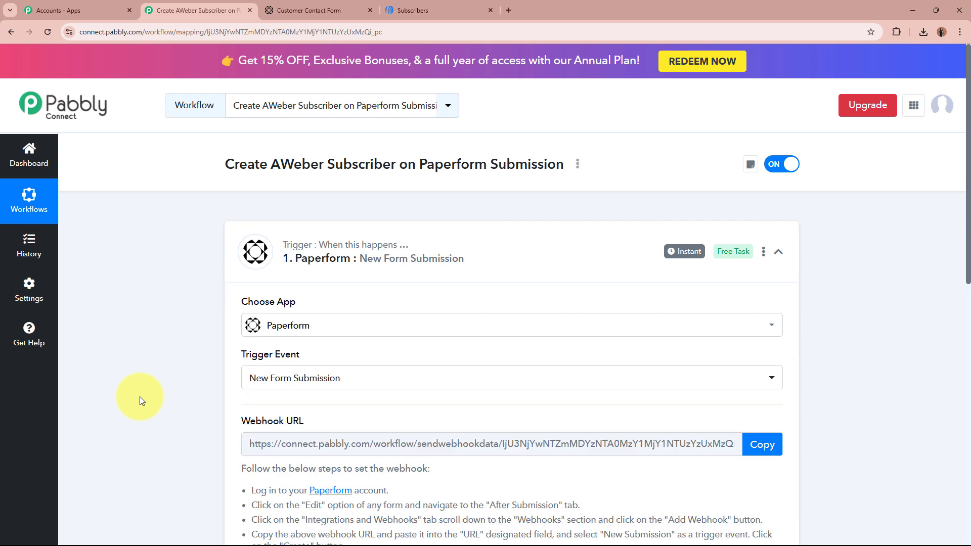
- Review the webhook setup instructions, copy the Paperform trigger's webhook URL and switch to the Customer Contact Form in Paperform
click(321, 9)
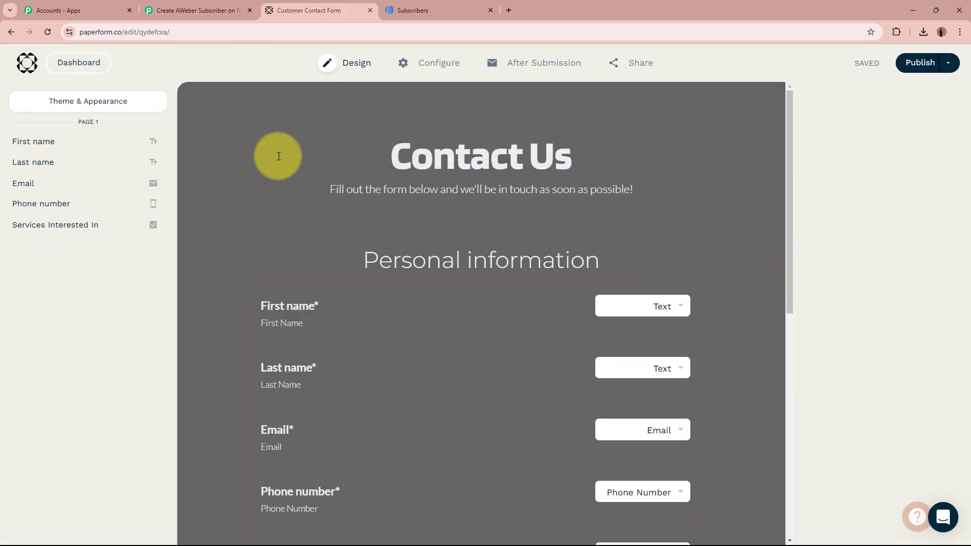
click(197, 10)
scroll(138, 347, down, 4)
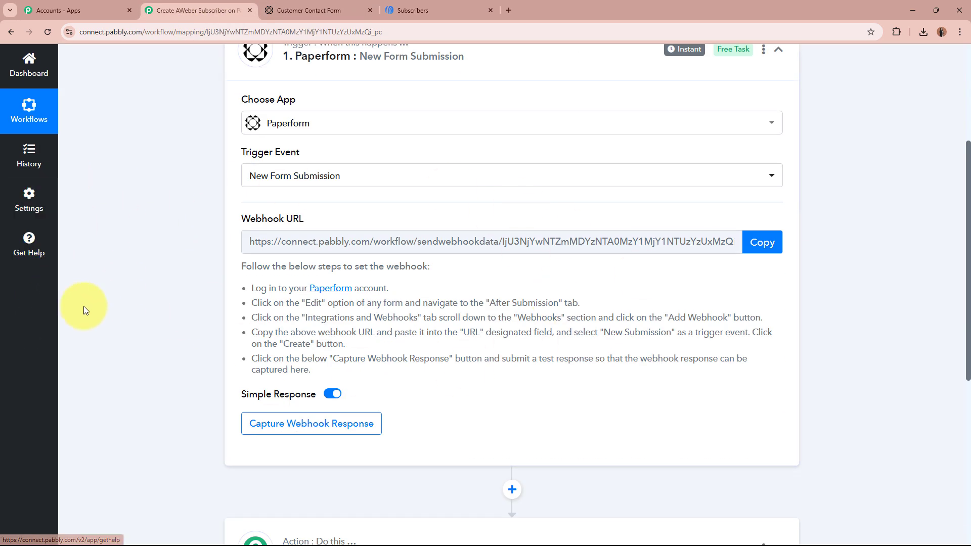
scroll(83, 305, up, 2)
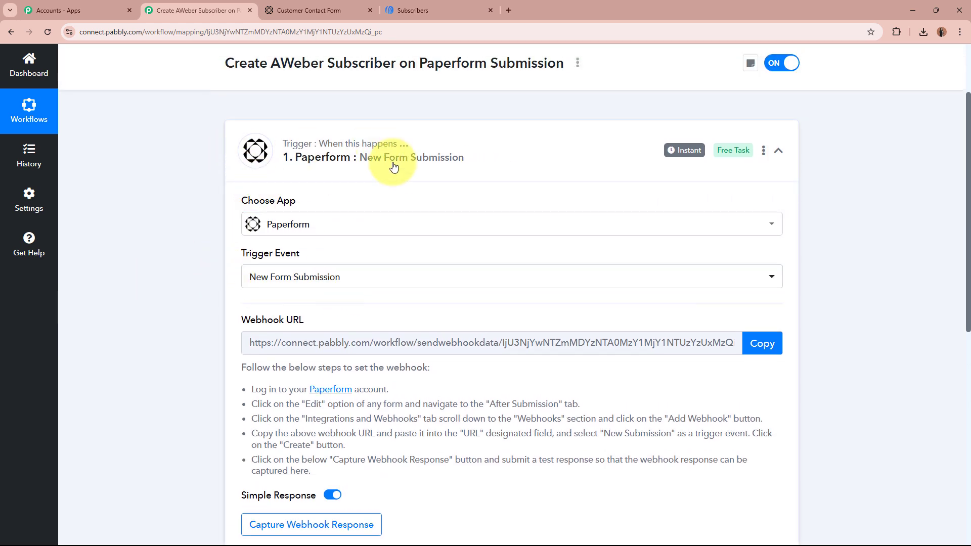
scroll(394, 167, down, 2)
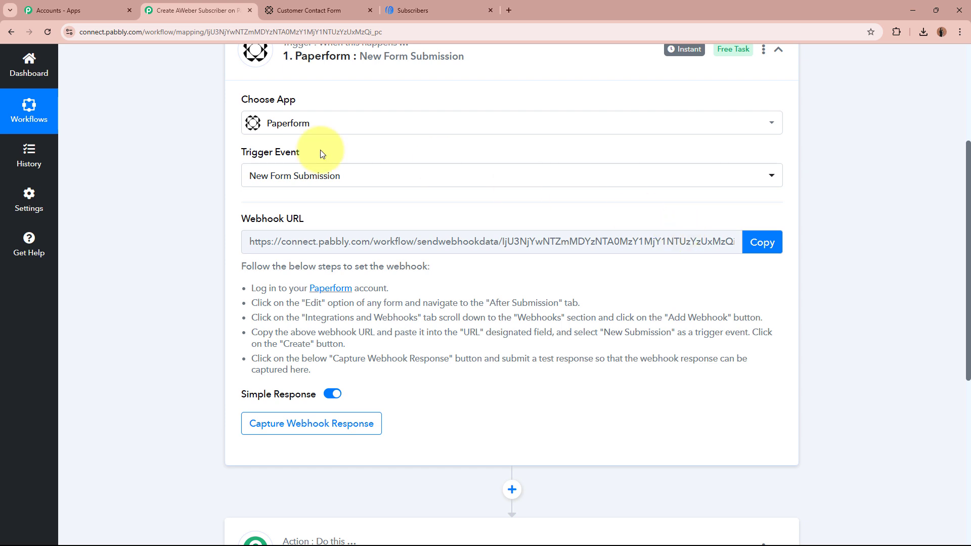
drag(238, 264, 377, 392)
click(383, 346)
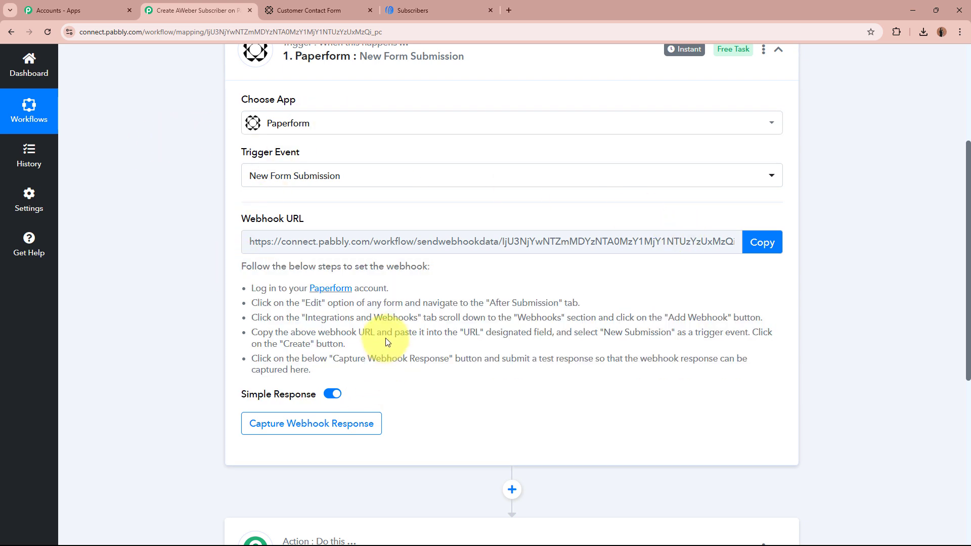
click(763, 243)
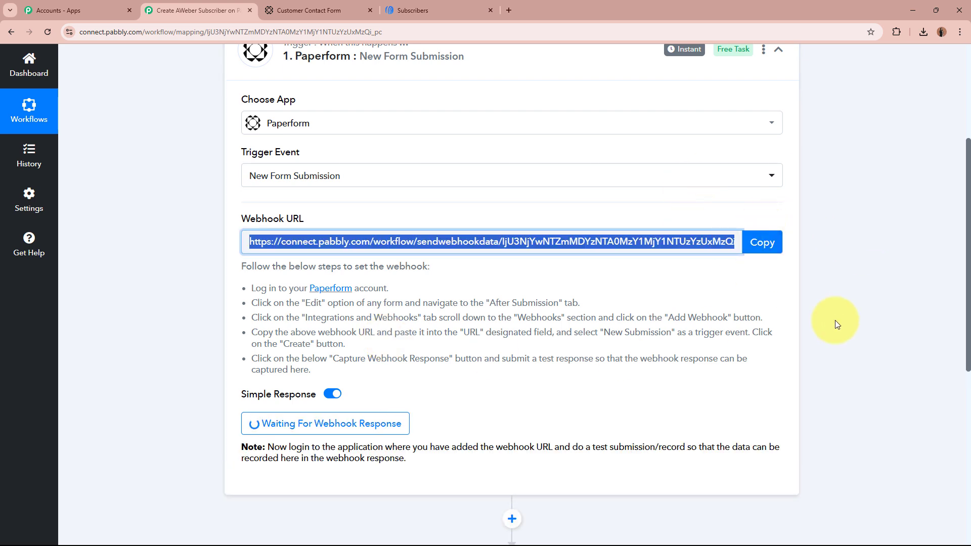
click(265, 6)
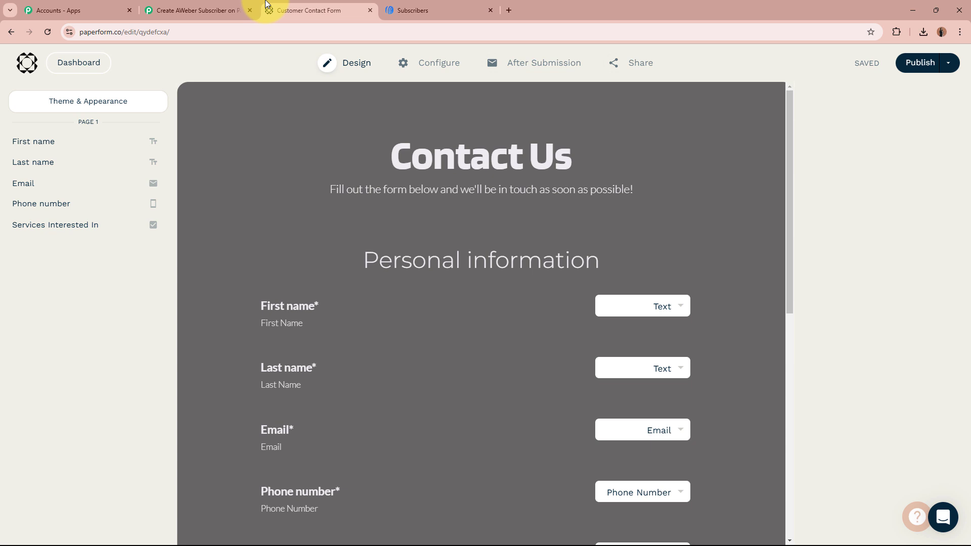
- Return to the Paperform dashboard, reopen the Customer Contact Form for editing and look over its fields
click(78, 63)
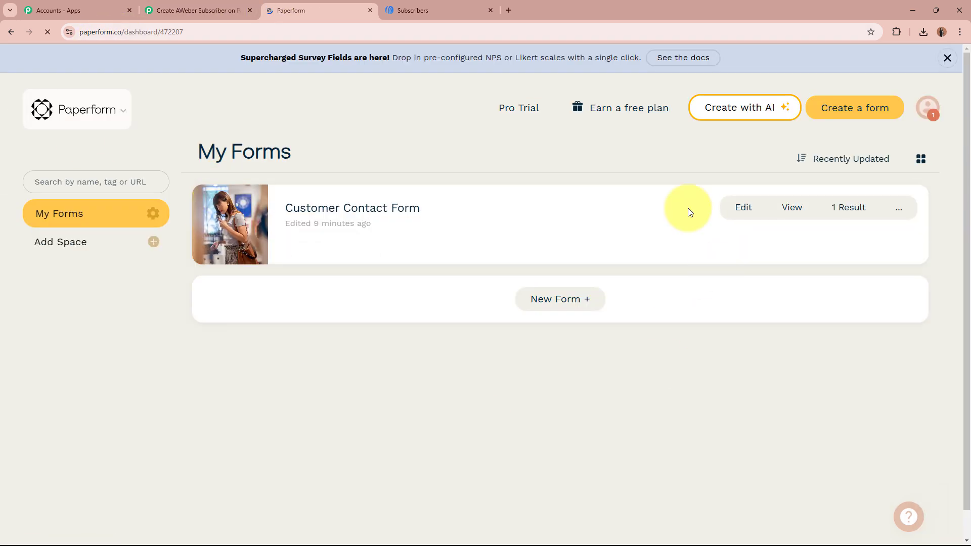
click(384, 207)
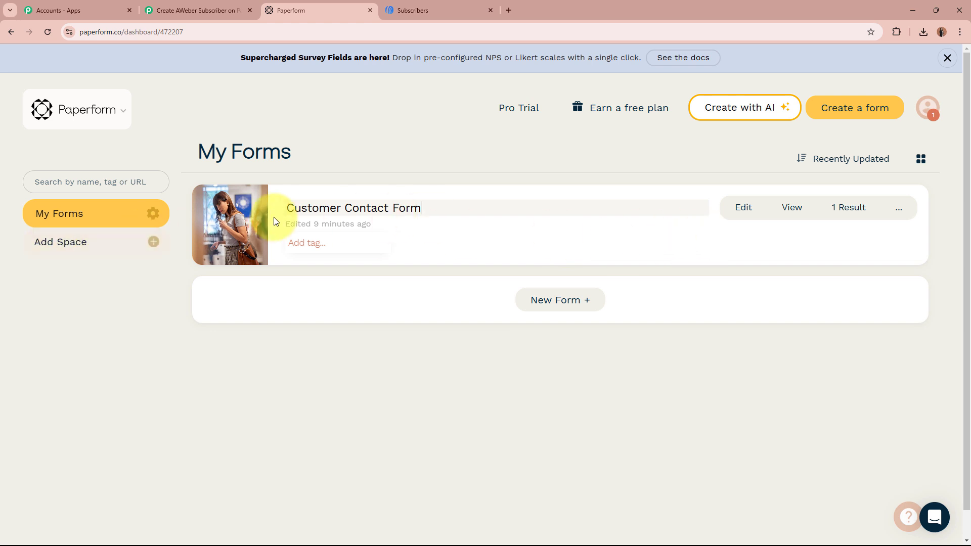
click(751, 210)
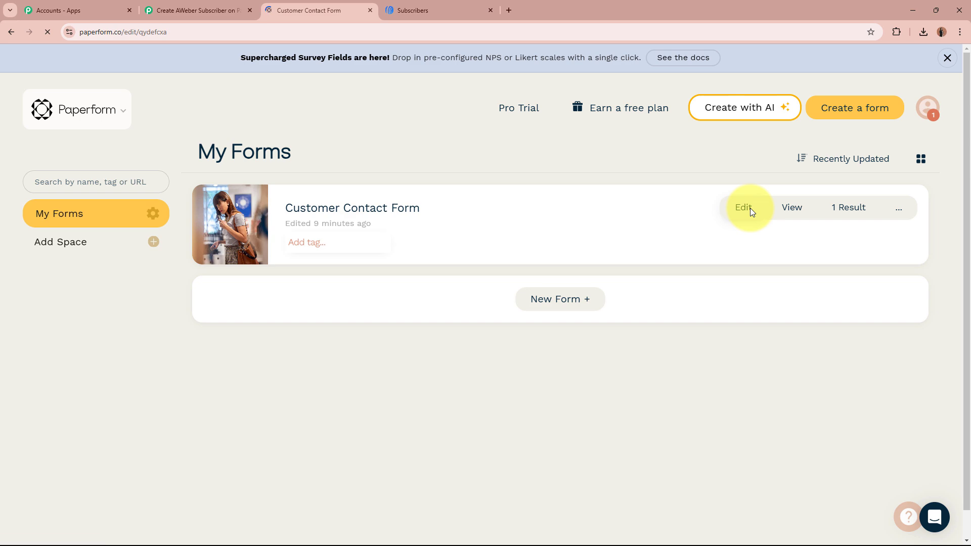
scroll(661, 380, down, 4)
scroll(658, 377, up, 4)
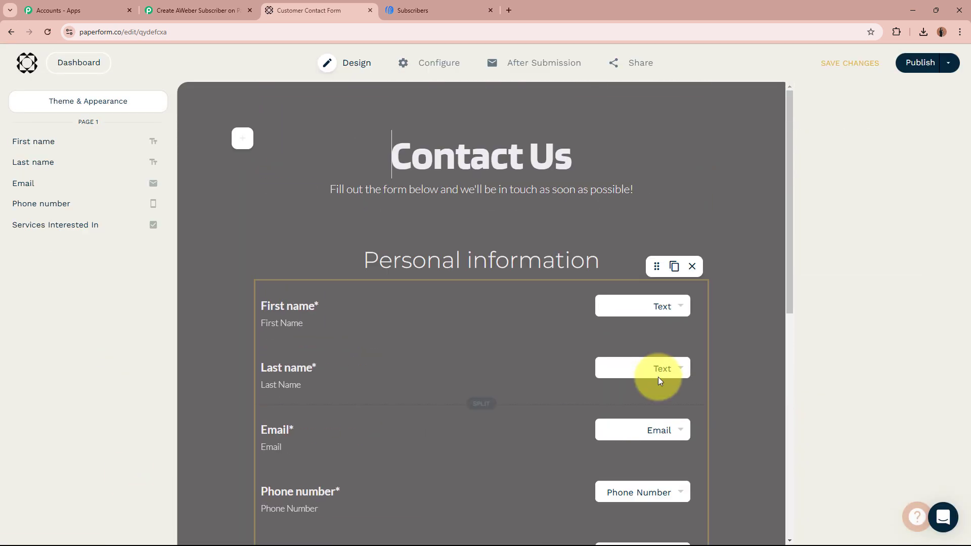
scroll(456, 322, down, 4)
scroll(455, 323, up, 4)
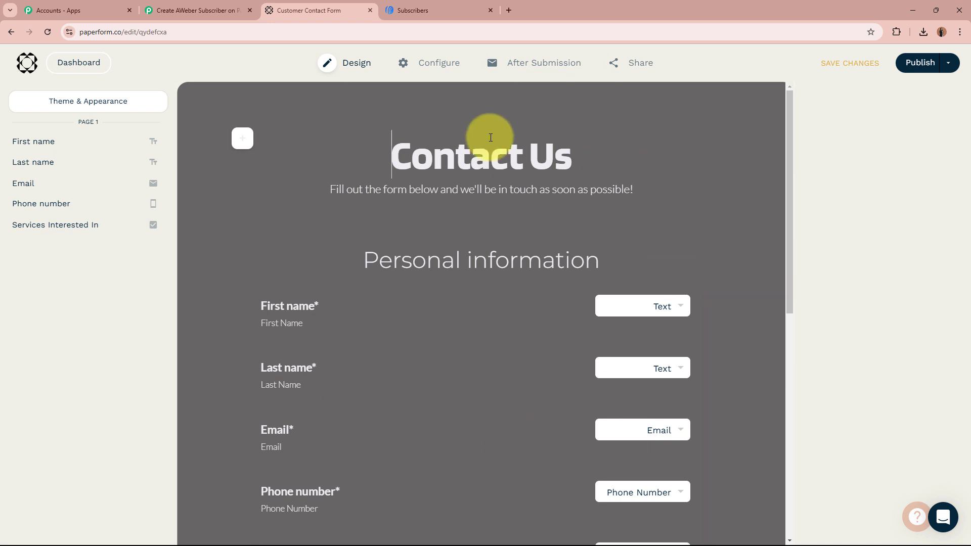
- Go to the form's after-submission Integrations & Webhooks settings and expand the Webhooks section
click(557, 67)
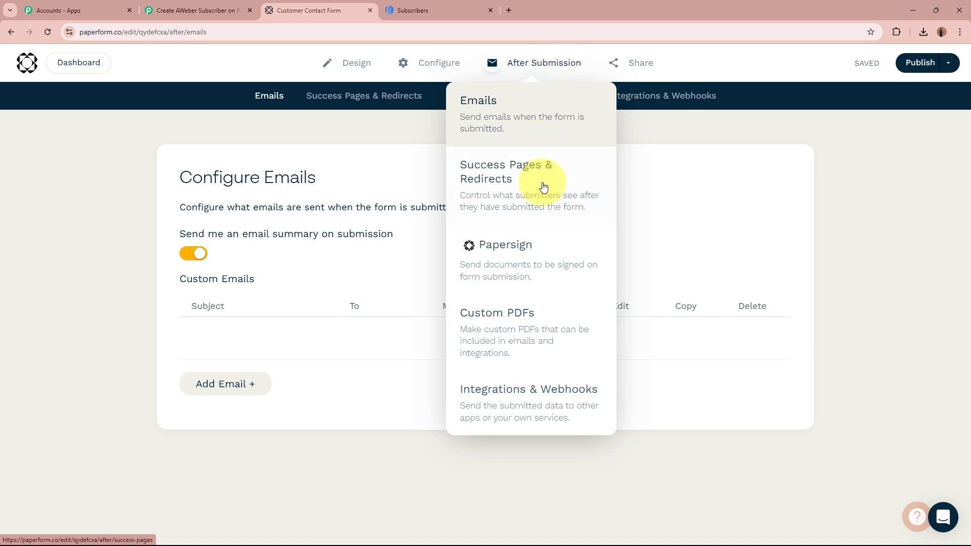
click(577, 403)
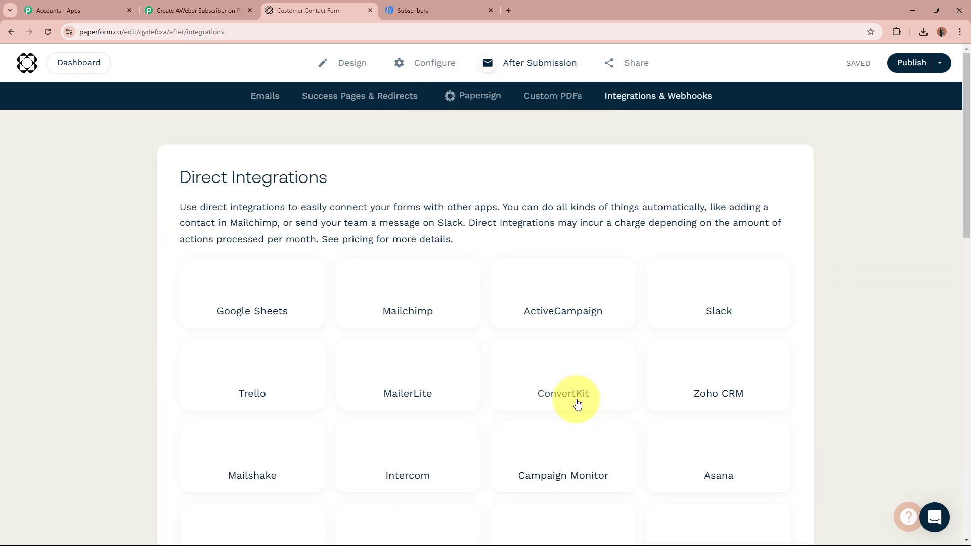
scroll(578, 403, down, 15)
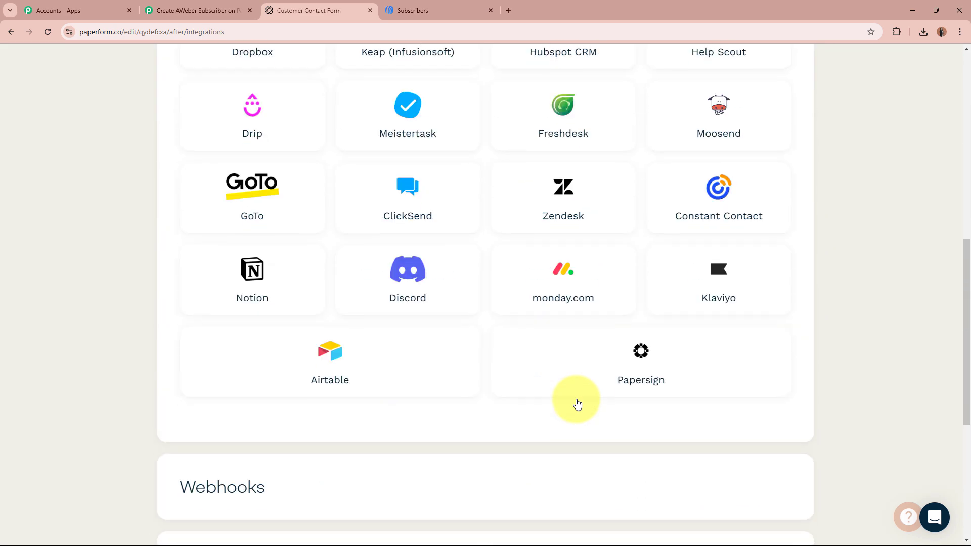
click(331, 196)
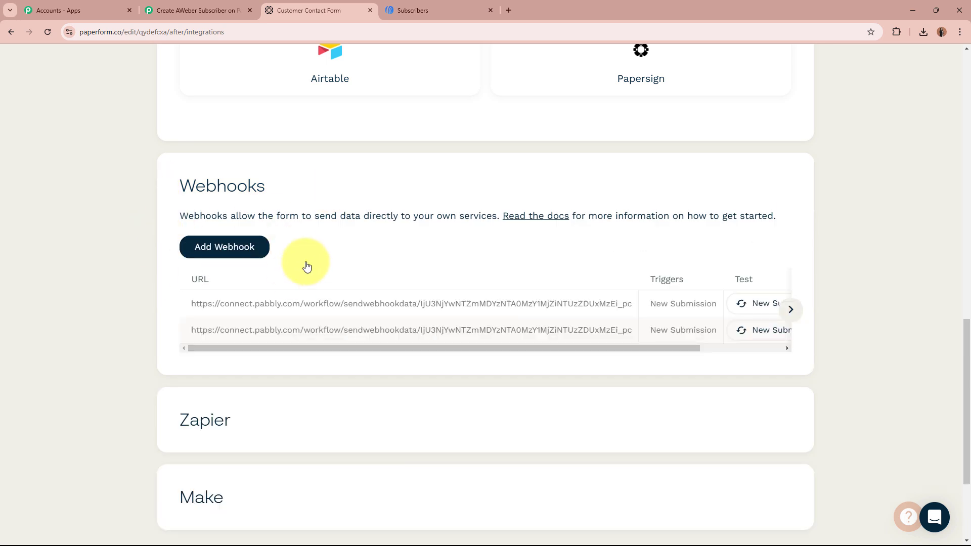
- Add a webhook with the copied Pabbly Connect webhook URL, triggered on New Submission, and create it
click(210, 248)
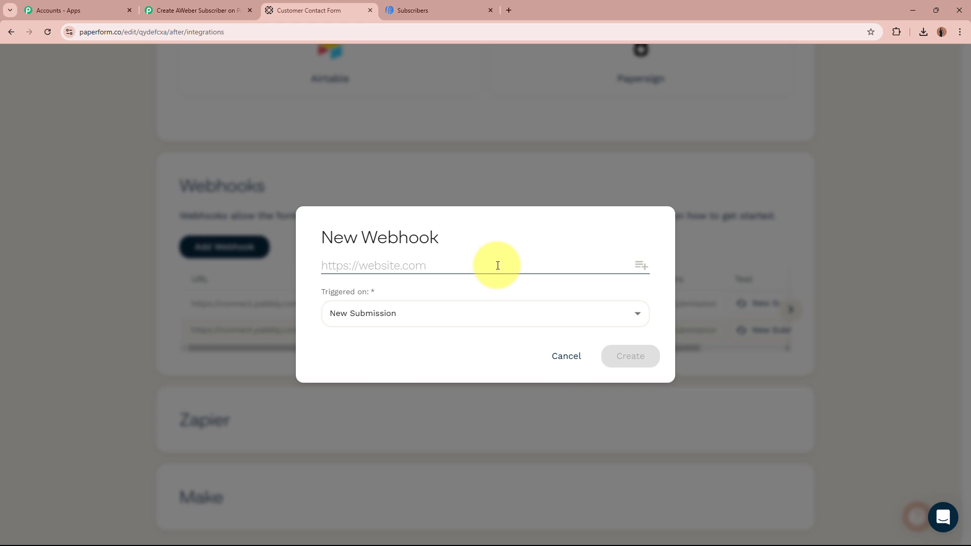
key(ctrl+v)
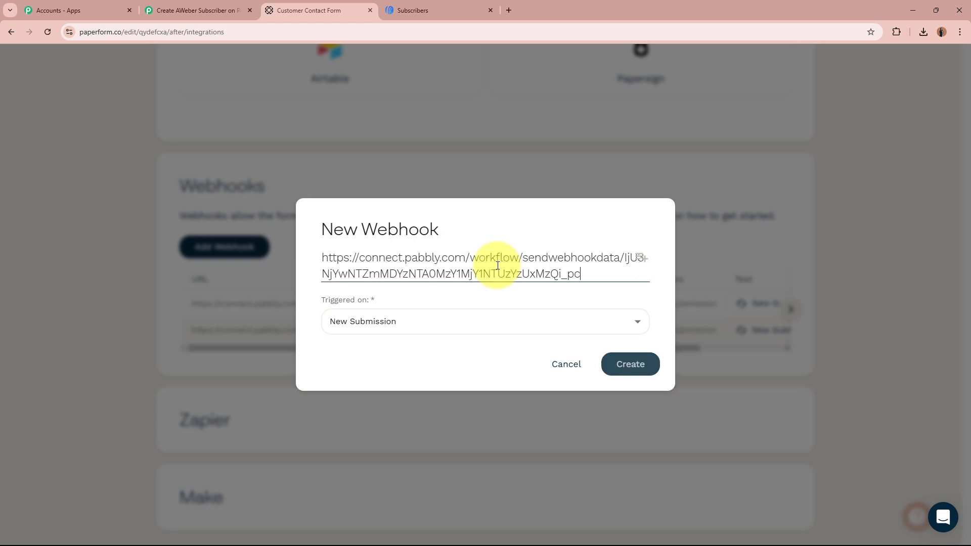
click(475, 323)
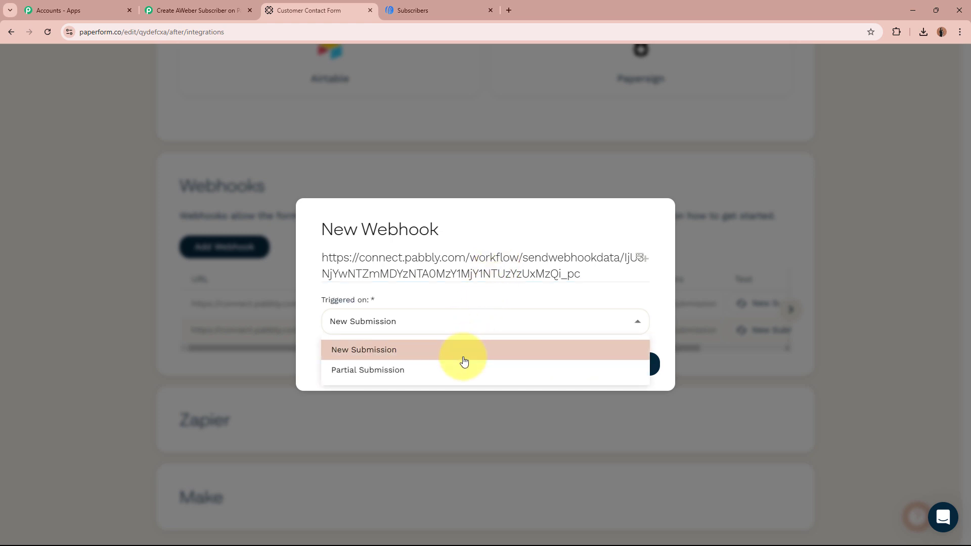
click(411, 352)
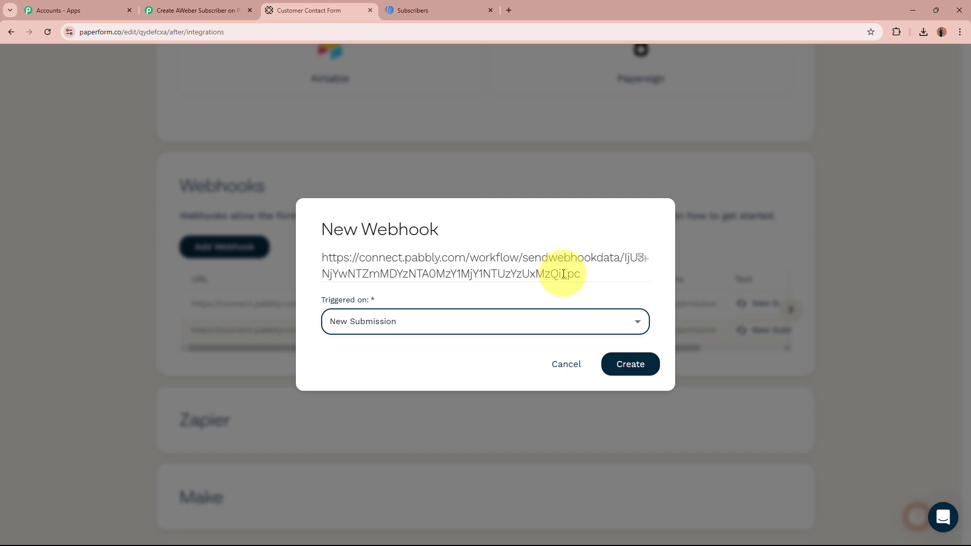
click(631, 364)
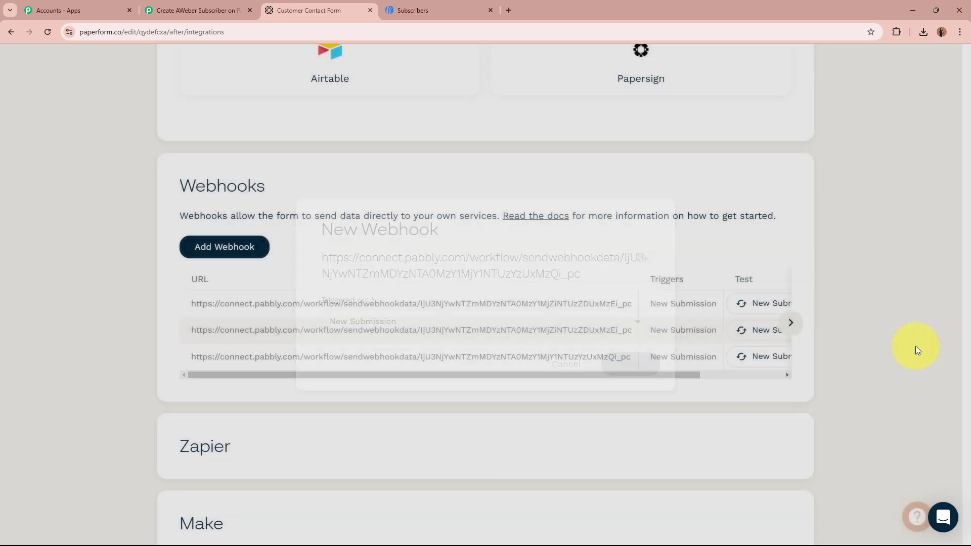
scroll(455, 324, down, 2)
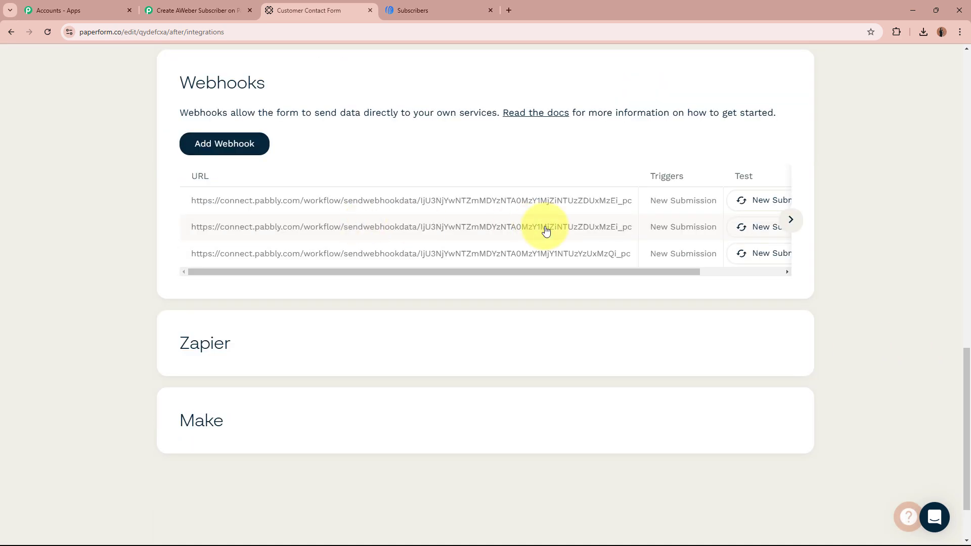
scroll(918, 235, up, 3)
scroll(917, 233, up, 10)
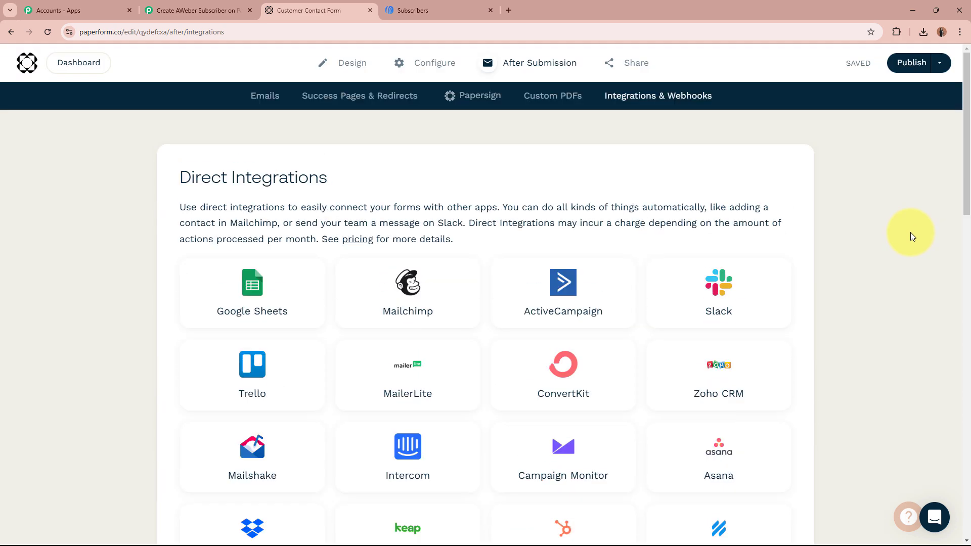
- Switch to the Pabbly Connect workflow and review the Paperform trigger's setup instructions and webhook response status, glancing back at the form's design
click(193, 10)
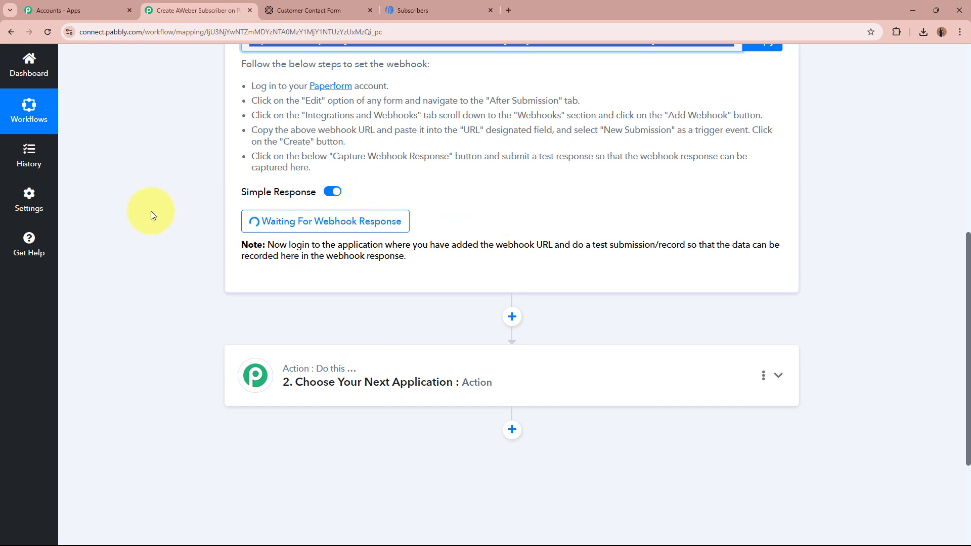
click(151, 211)
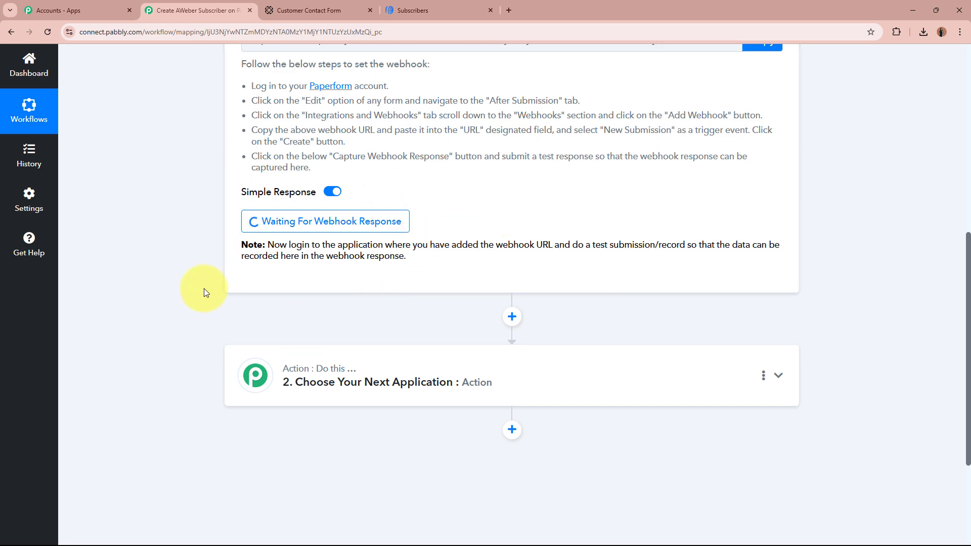
scroll(389, 222, up, 8)
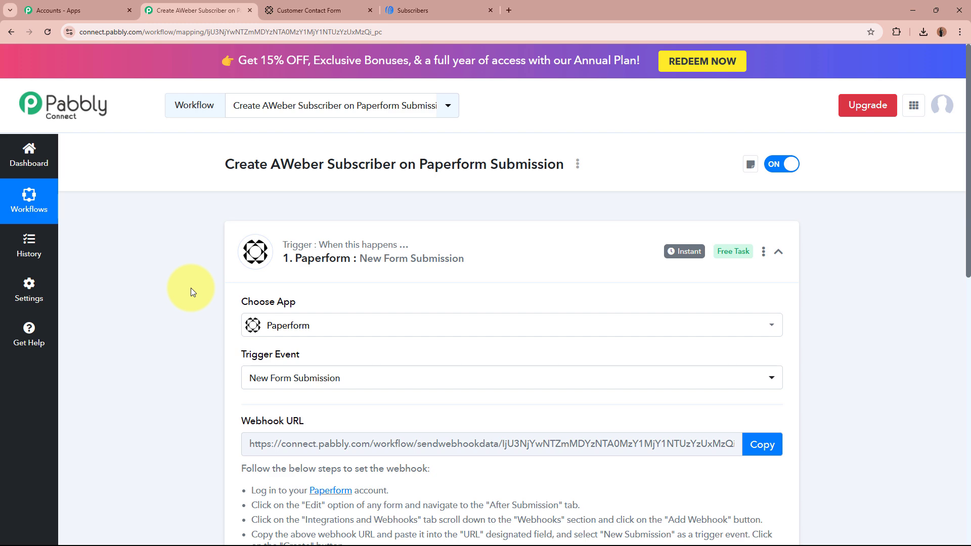
scroll(191, 289, down, 2)
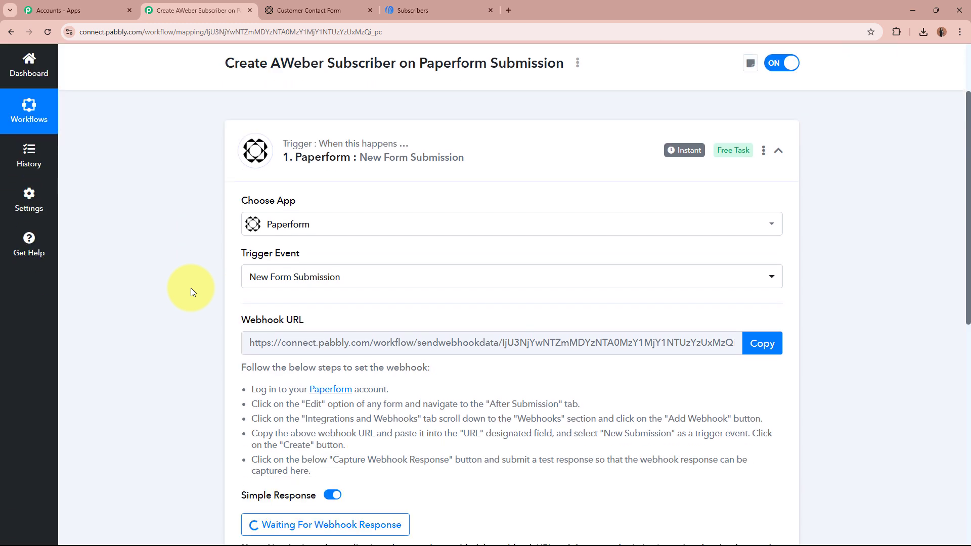
scroll(190, 287, up, 2)
click(319, 11)
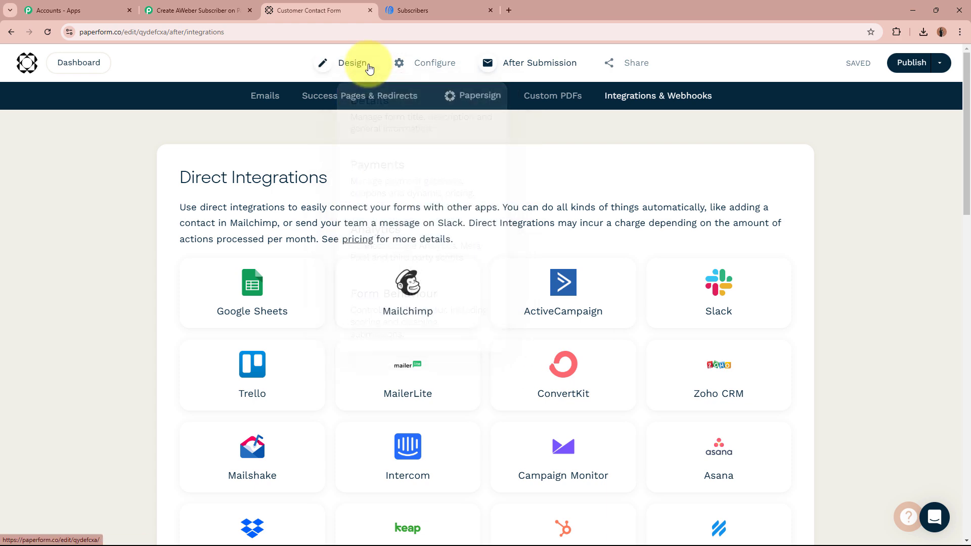
click(365, 64)
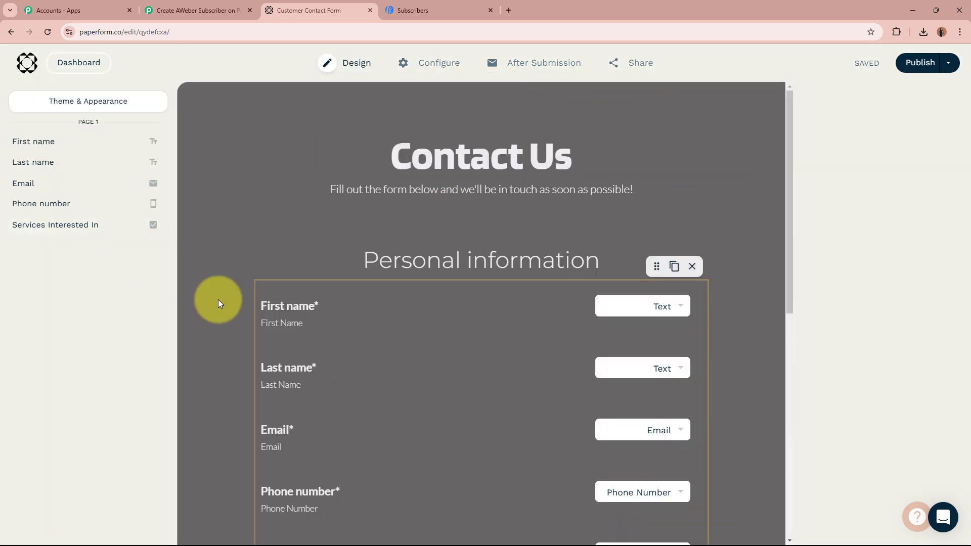
click(216, 9)
scroll(182, 200, down, 2)
scroll(182, 199, down, 1)
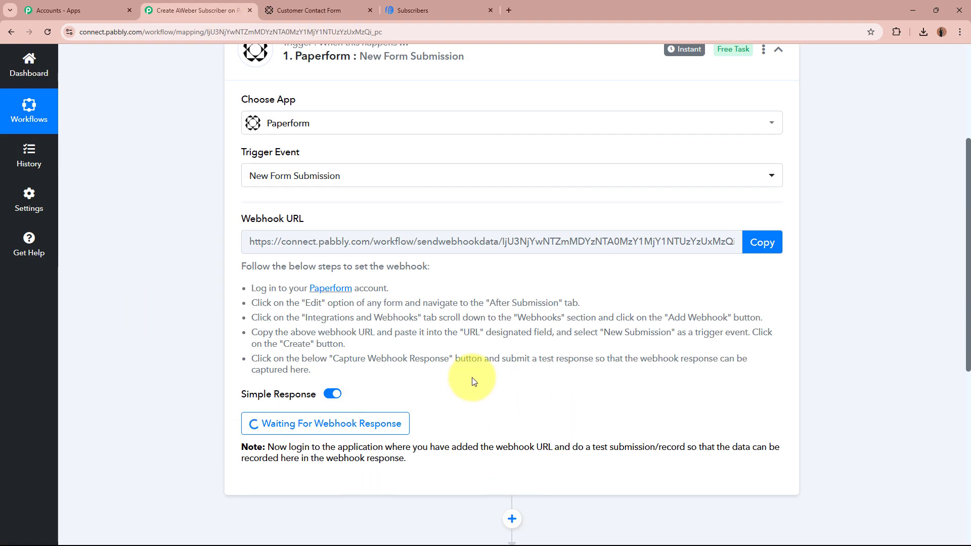
scroll(231, 350, up, 3)
- Copy the Customer Contact Form's share link in Paperform and open the live form in a new browser tab
click(344, 6)
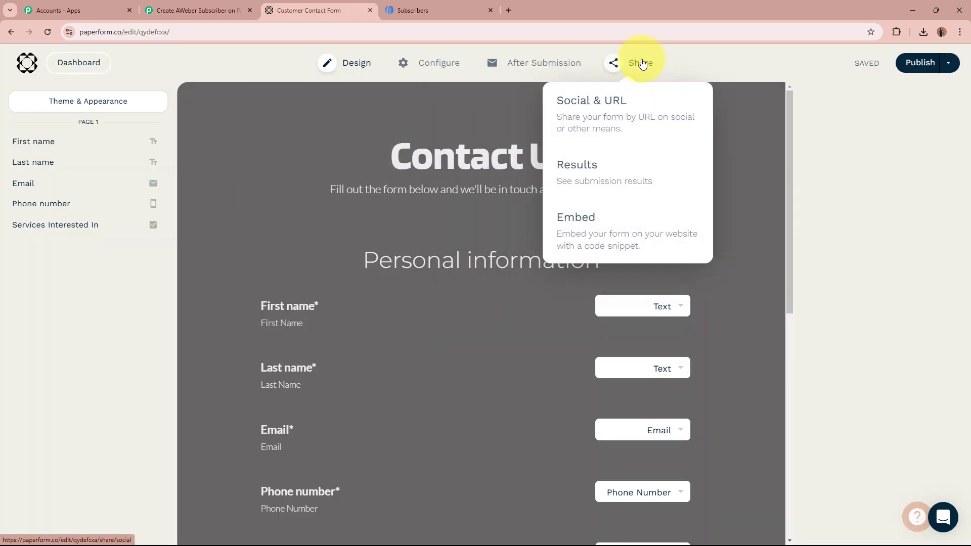
click(642, 64)
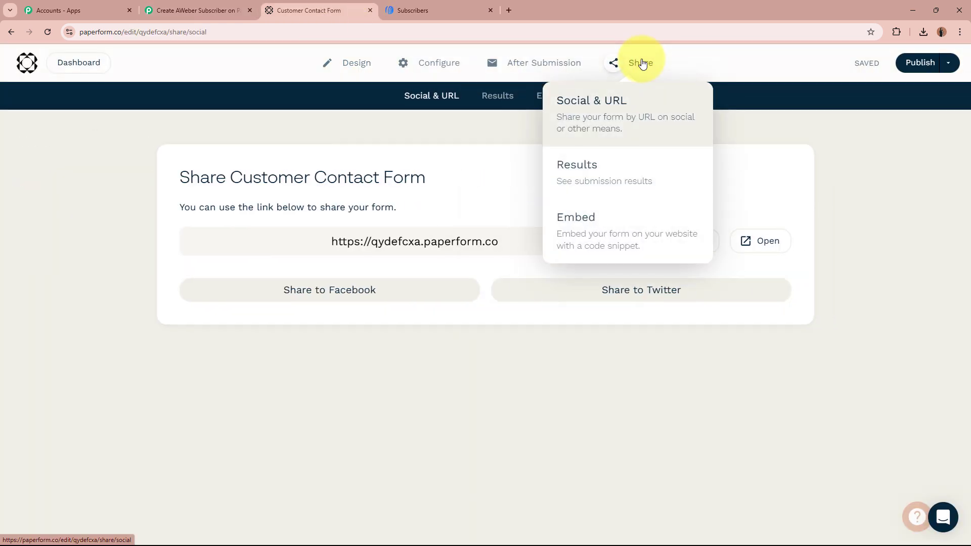
click(436, 249)
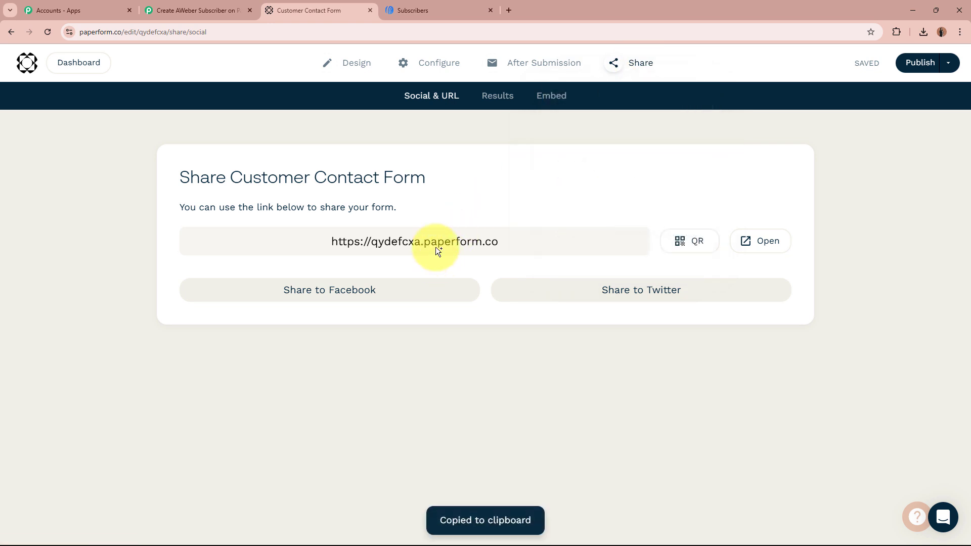
click(508, 15)
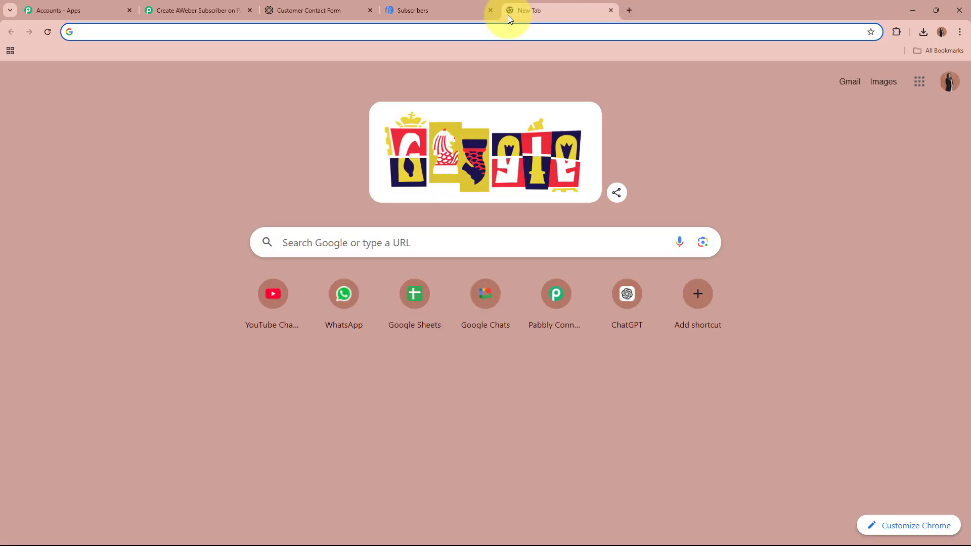
key(ctrl+v)
key(Return)
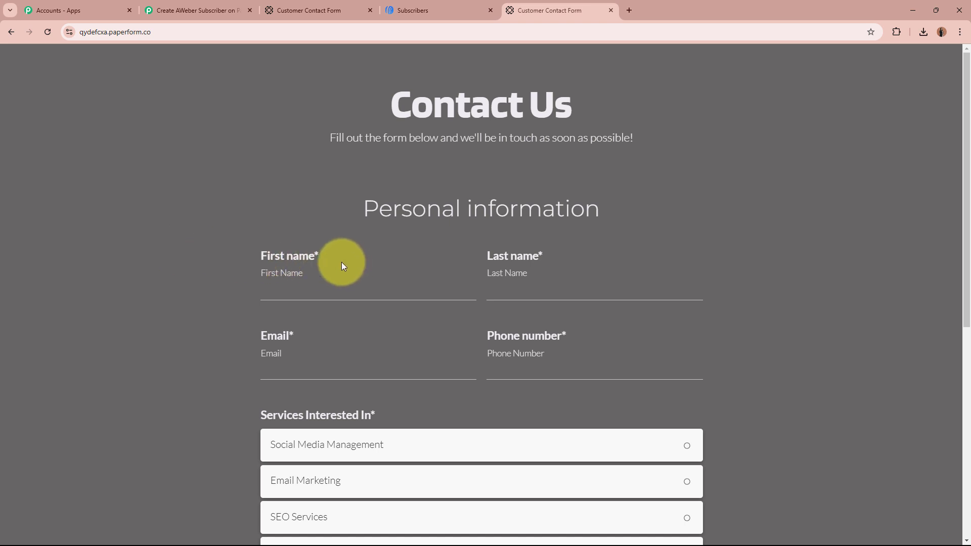
- Fill in the test contact's first name, last name, email and phone number, choose SEO Services and submit the form
scroll(342, 262, down, 2)
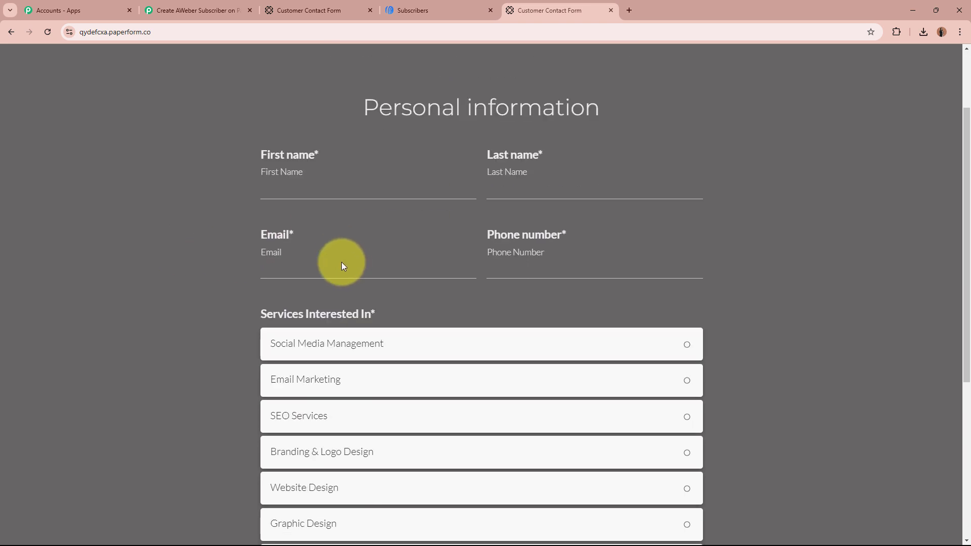
click(311, 191)
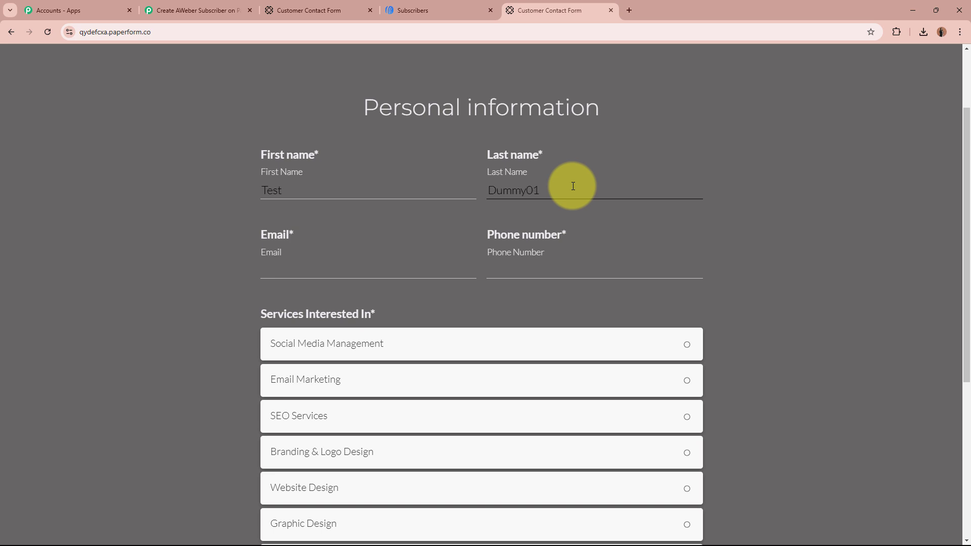
click(383, 271)
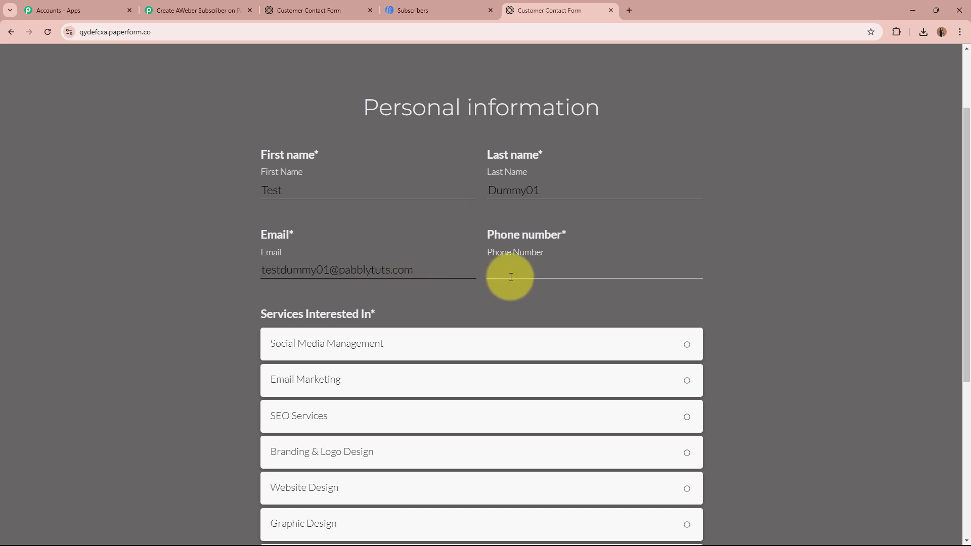
click(545, 270)
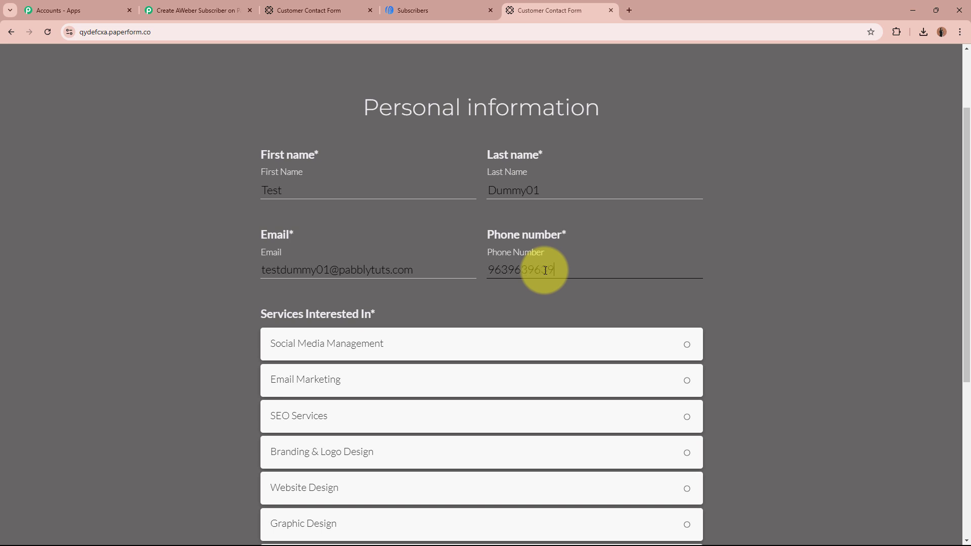
scroll(541, 268, down, 2)
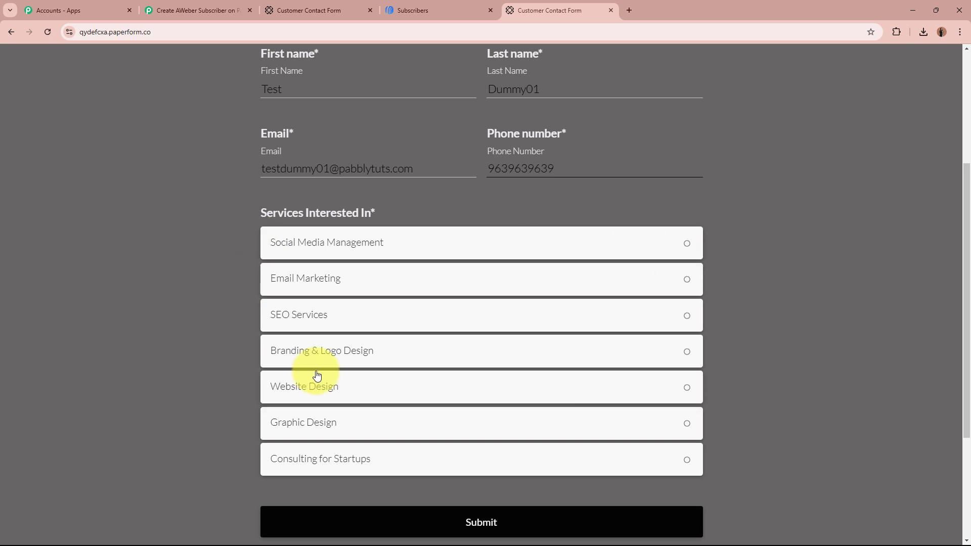
click(354, 323)
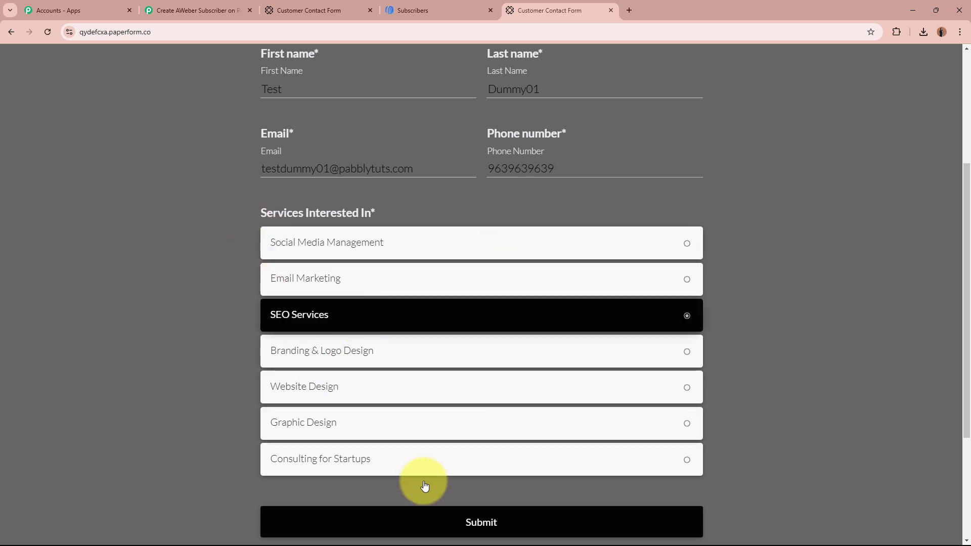
click(473, 529)
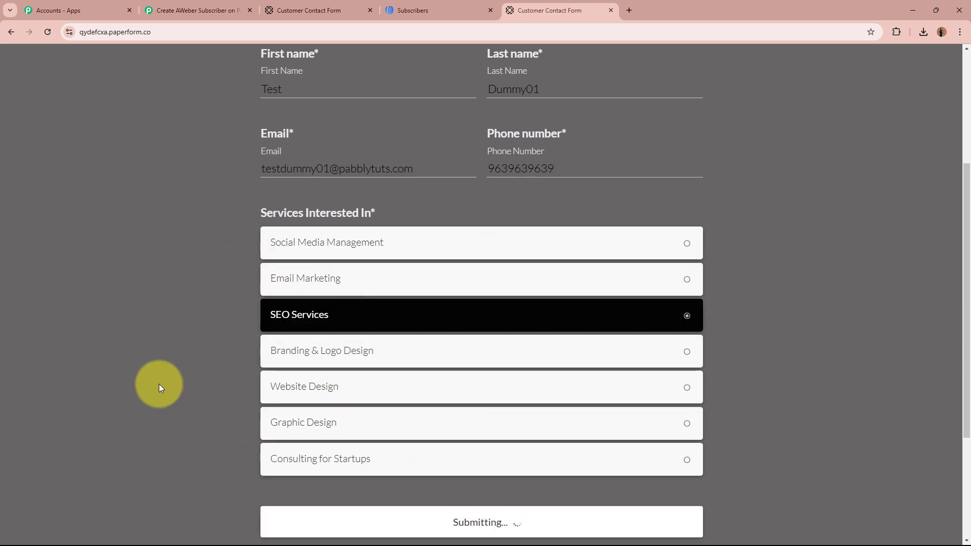
- Check the live form's confirmation message for the submitted test entry
drag(378, 187, 643, 181)
click(644, 181)
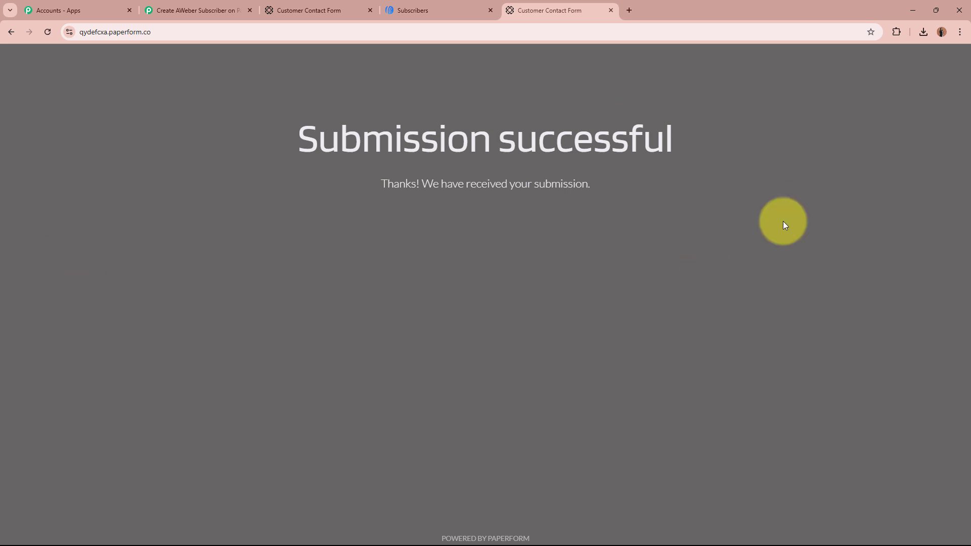
drag(297, 138, 723, 141)
click(722, 138)
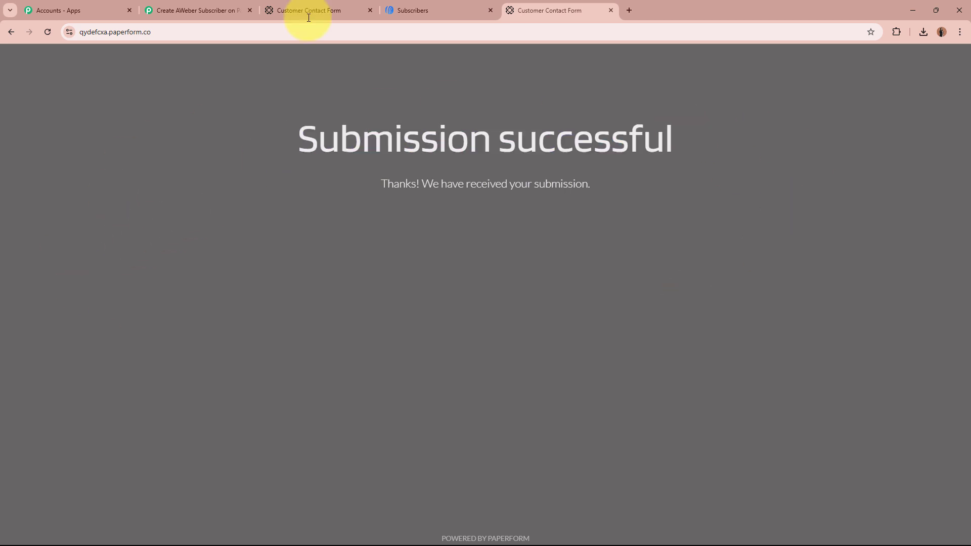
- Switch to the Pabbly Connect workflow and examine the submission ID and chosen service in the captured webhook response
click(193, 10)
scroll(142, 274, down, 8)
scroll(142, 274, down, 3)
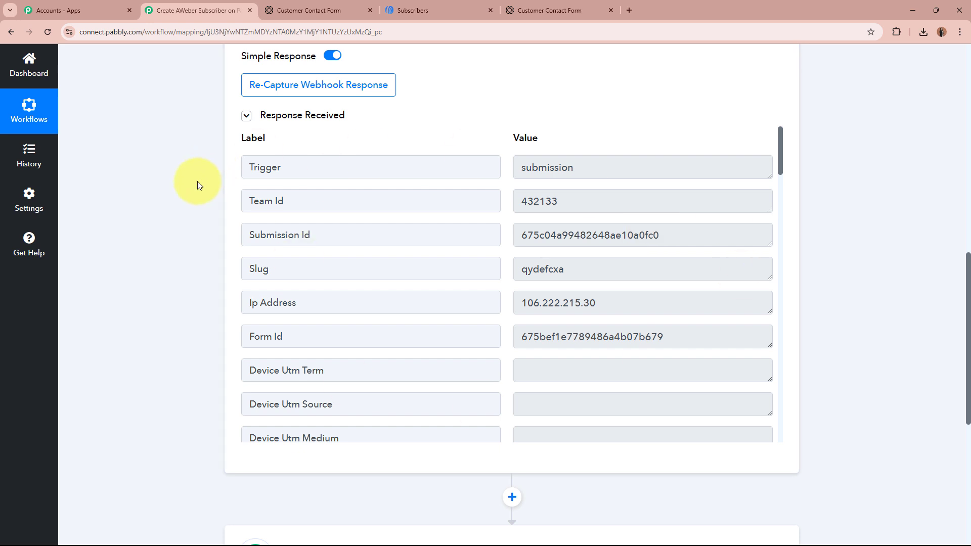
drag(521, 233, 712, 233)
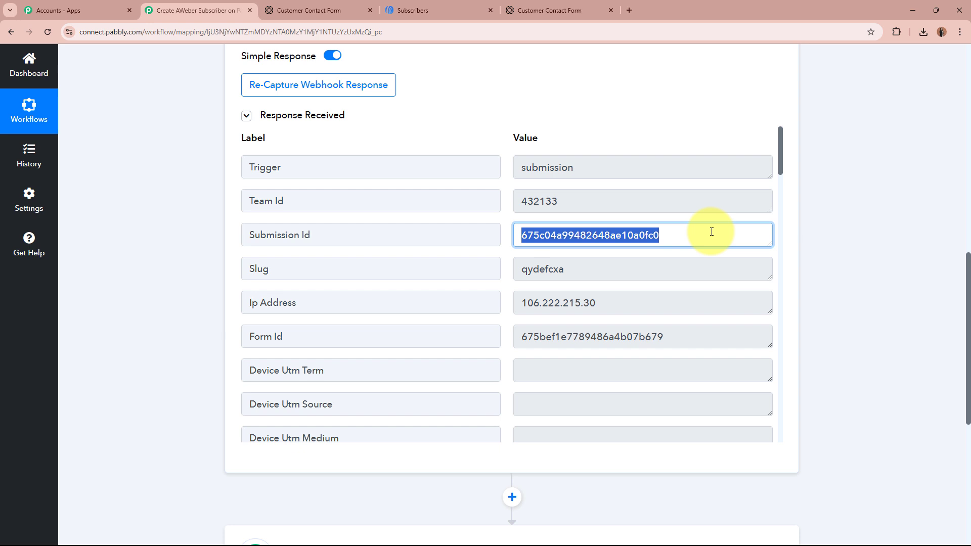
scroll(711, 233, down, 10)
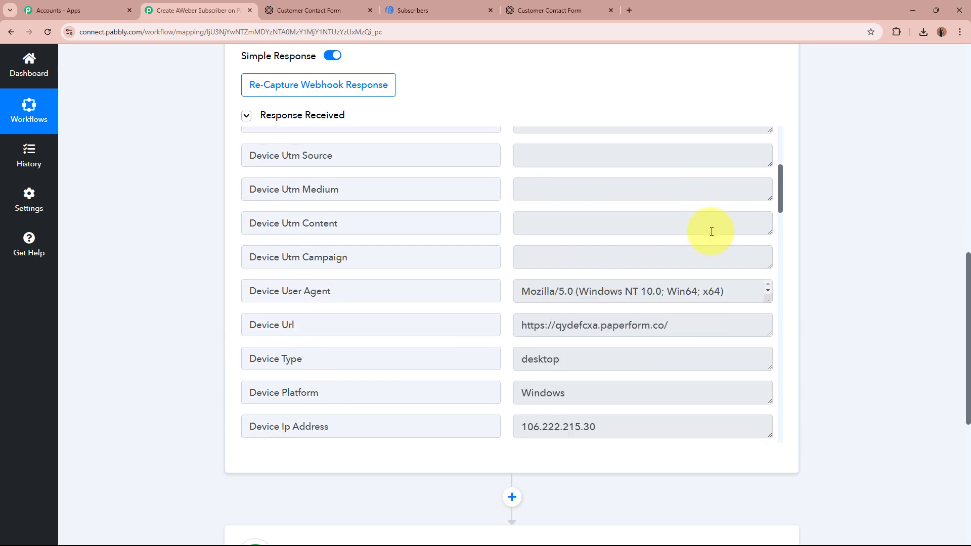
scroll(712, 232, down, 2)
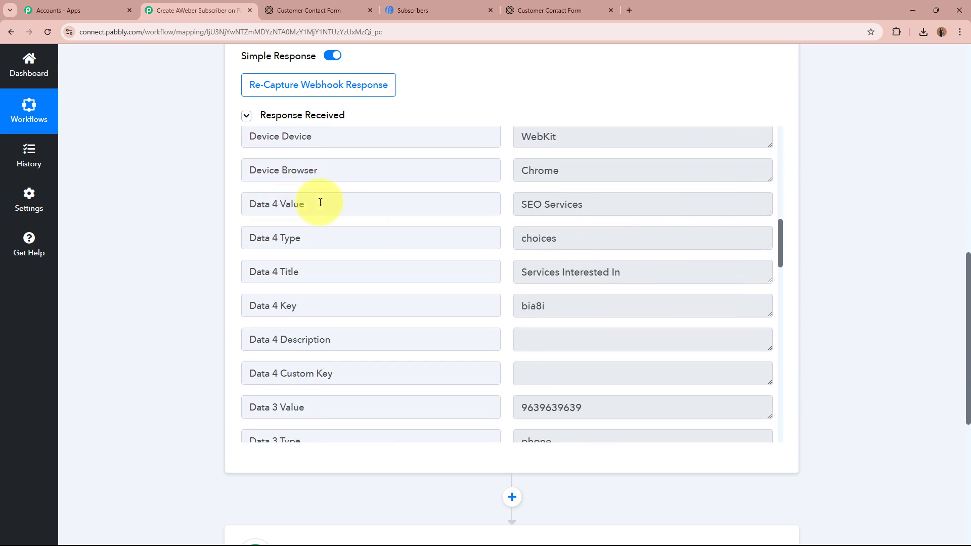
click(543, 205)
triple_click(543, 204)
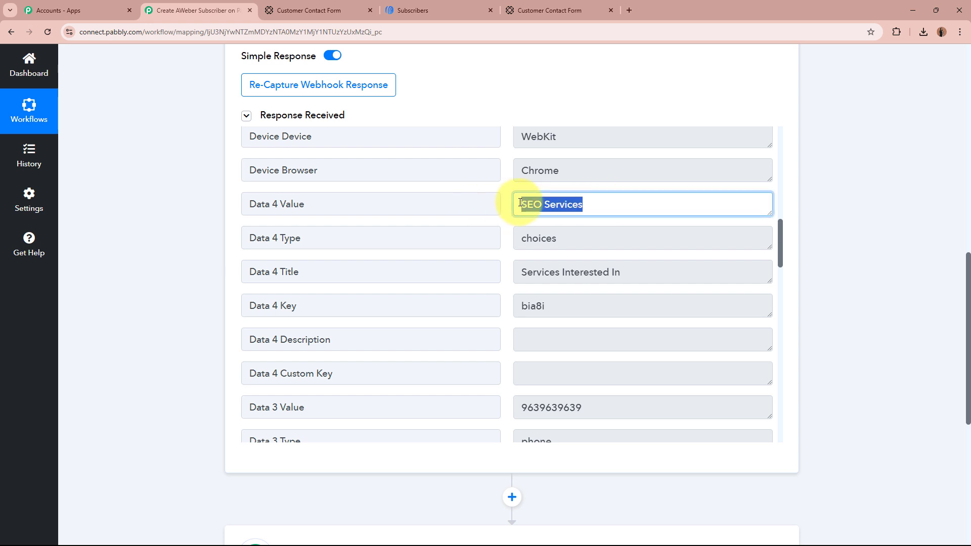
click(582, 203)
scroll(582, 202, down, 4)
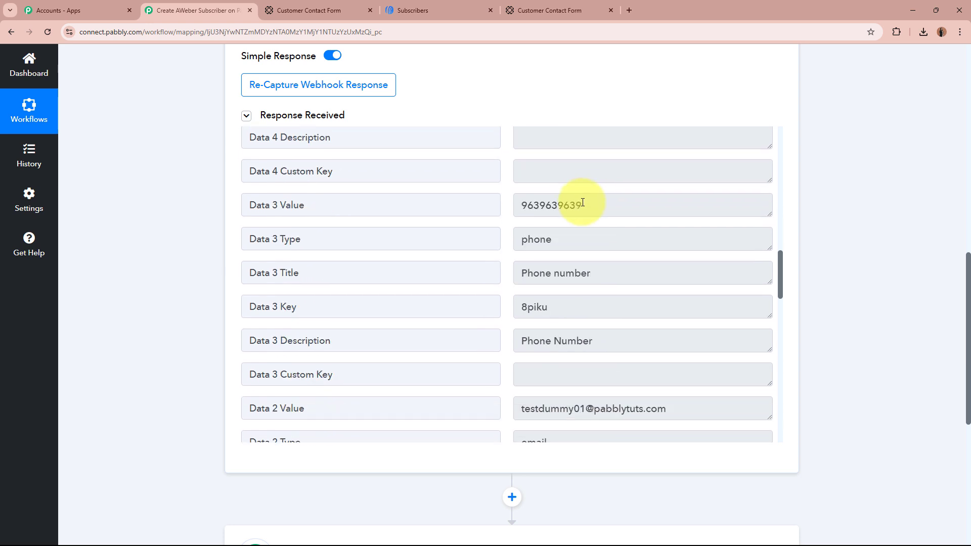
- Examine the phone number, email, last name and first name values in the Paperform trigger's captured response
drag(585, 202, 678, 206)
scroll(581, 202, down, 4)
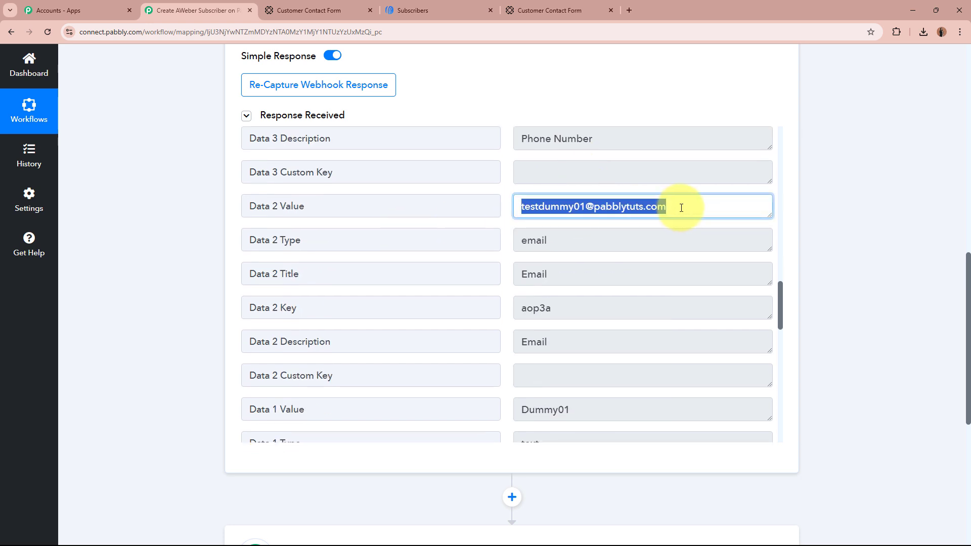
click(680, 207)
scroll(681, 207, down, 4)
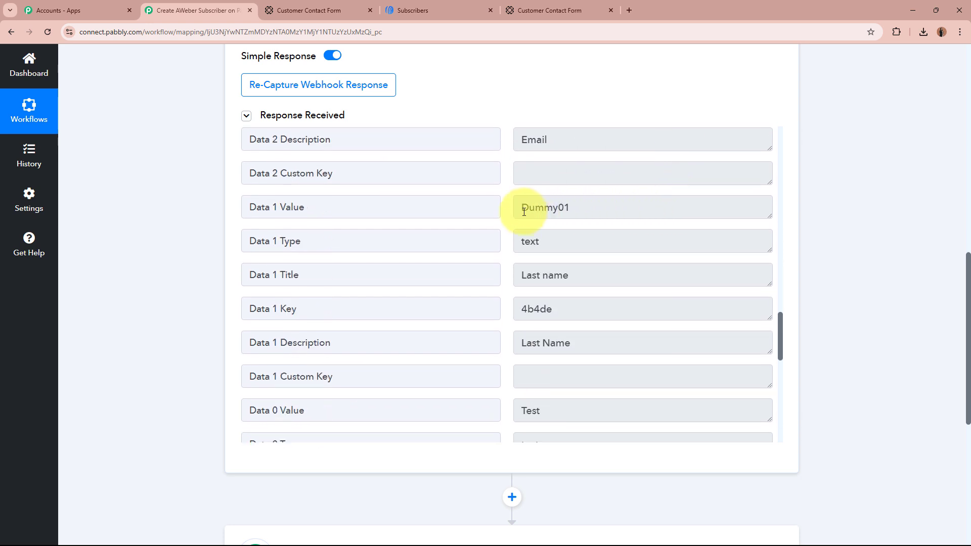
drag(520, 208, 594, 209)
scroll(594, 209, down, 2)
drag(521, 308, 542, 306)
scroll(633, 279, down, 6)
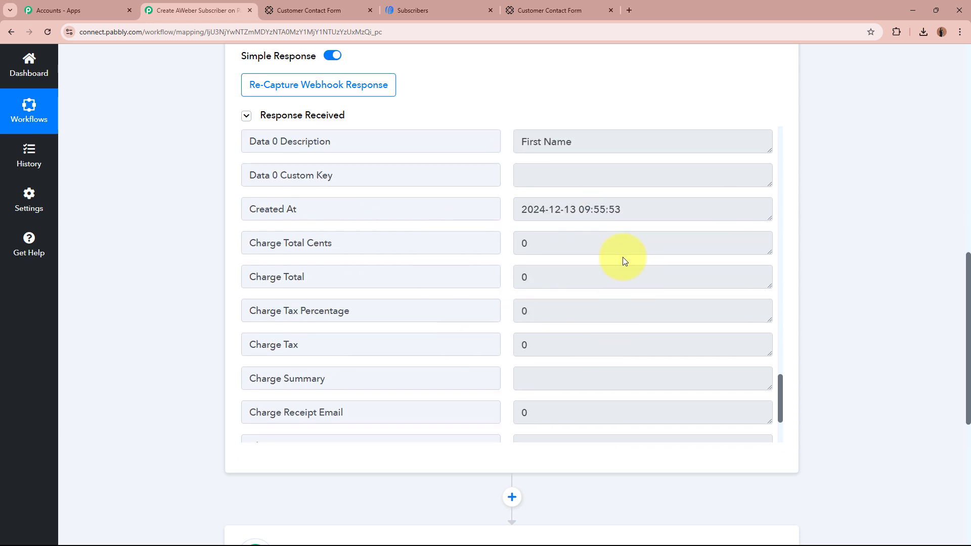
scroll(619, 306, up, 15)
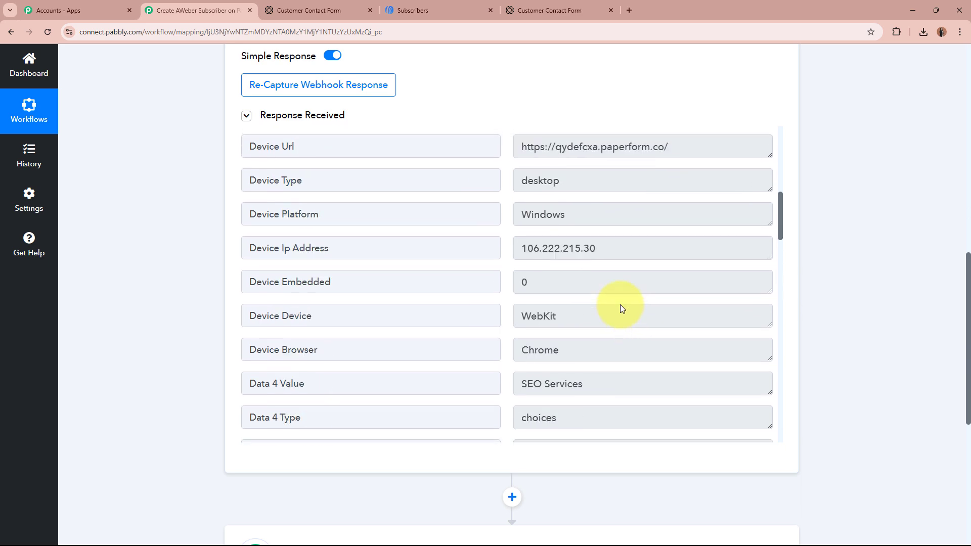
scroll(621, 305, up, 10)
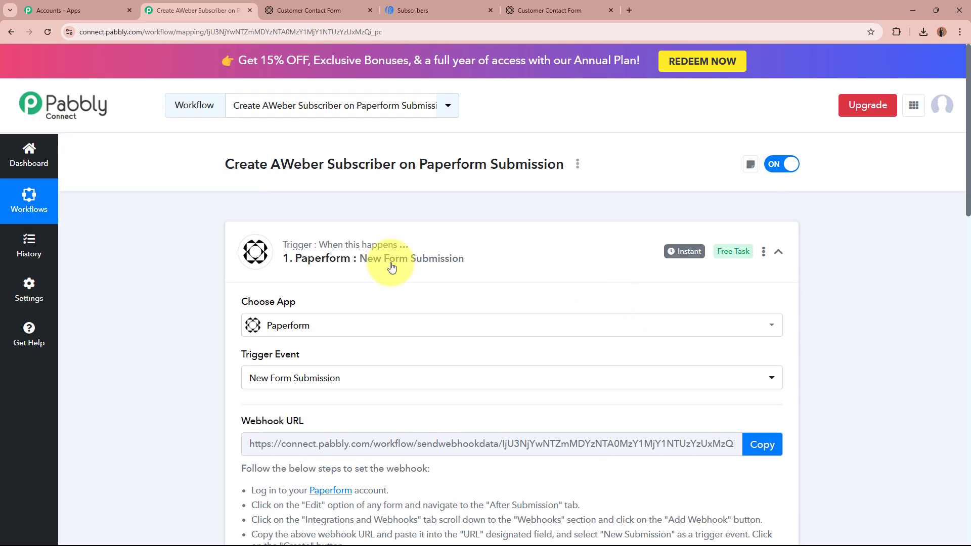
- Collapse the Paperform trigger step and glance at the Customer Contact Form in Paperform before returning to the workflow
click(236, 276)
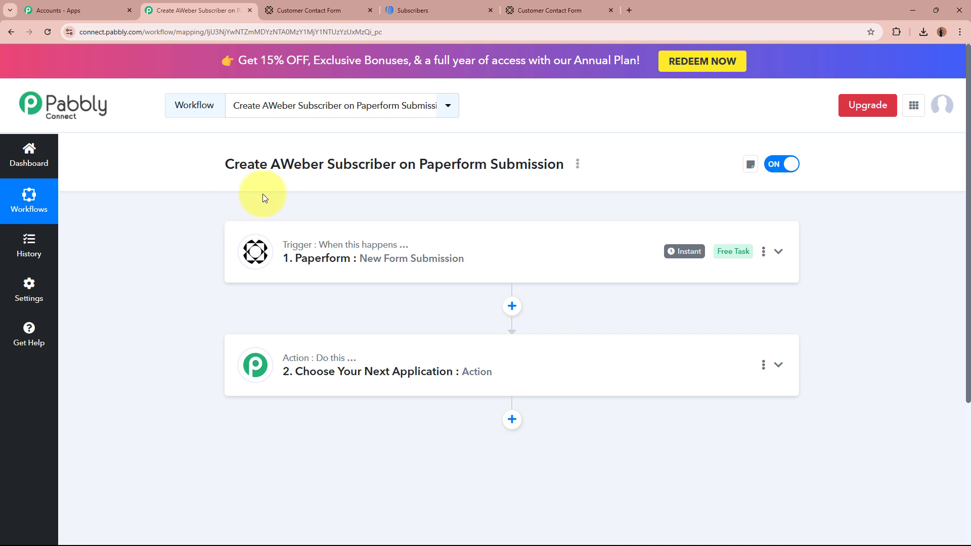
click(354, 9)
click(354, 63)
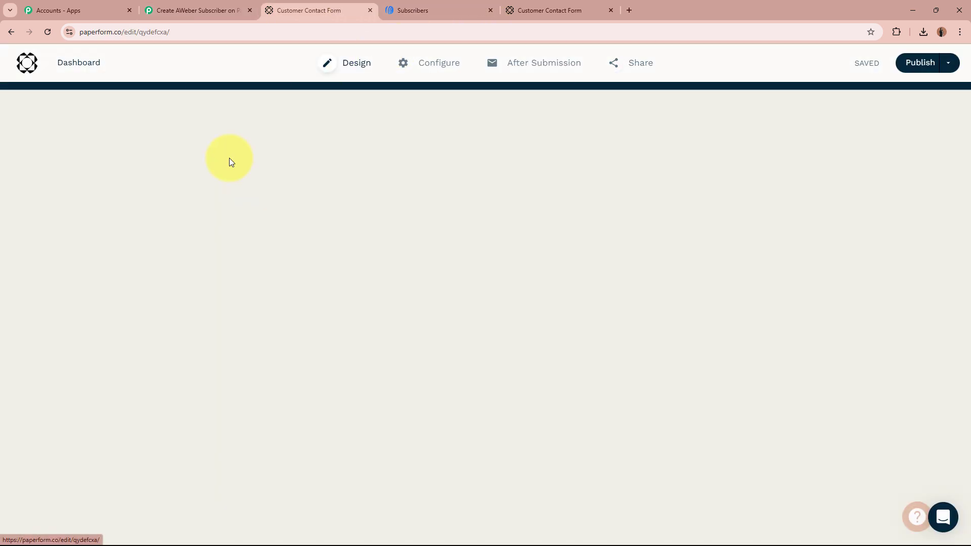
click(199, 9)
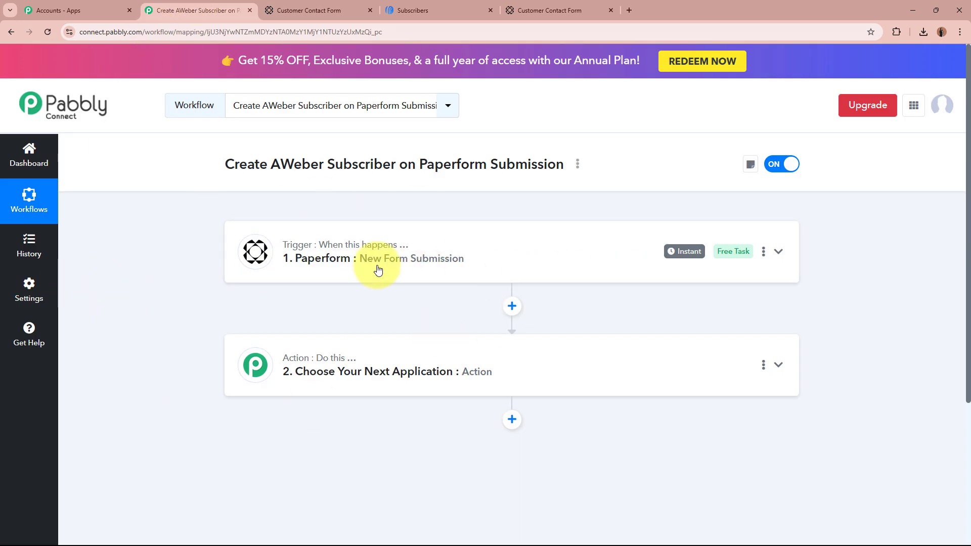
- Expand the workflow's action step and look over the Subscribers page in AWeber before returning to Pabbly Connect
click(589, 376)
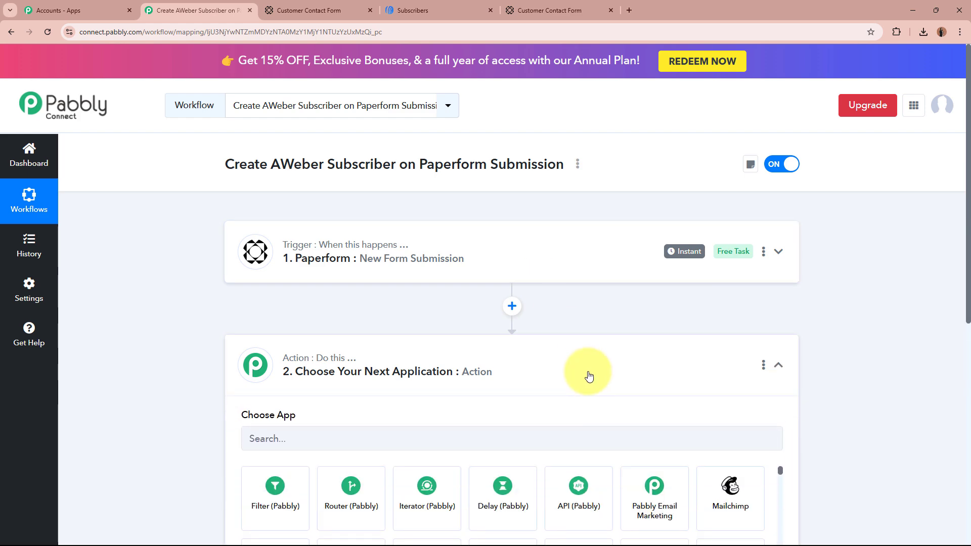
scroll(588, 374, up, 4)
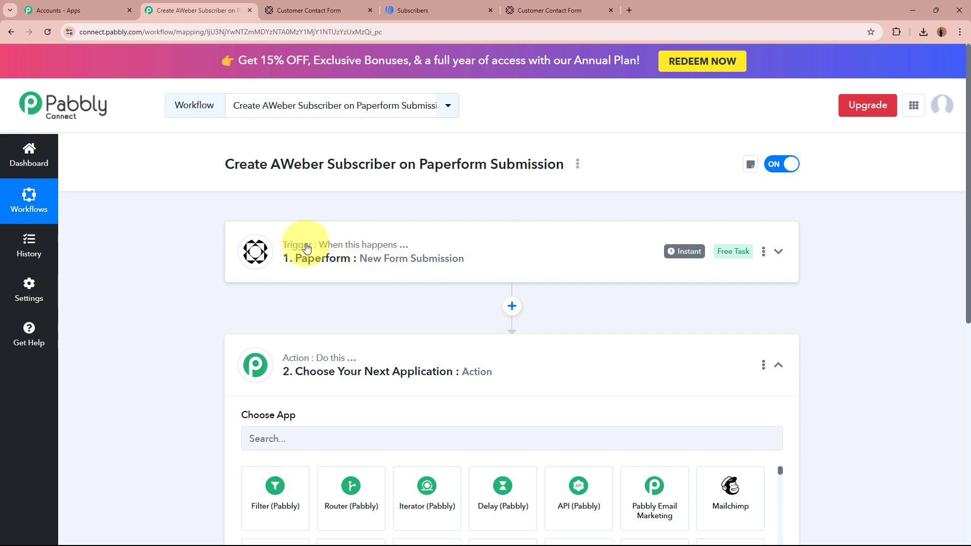
click(413, 10)
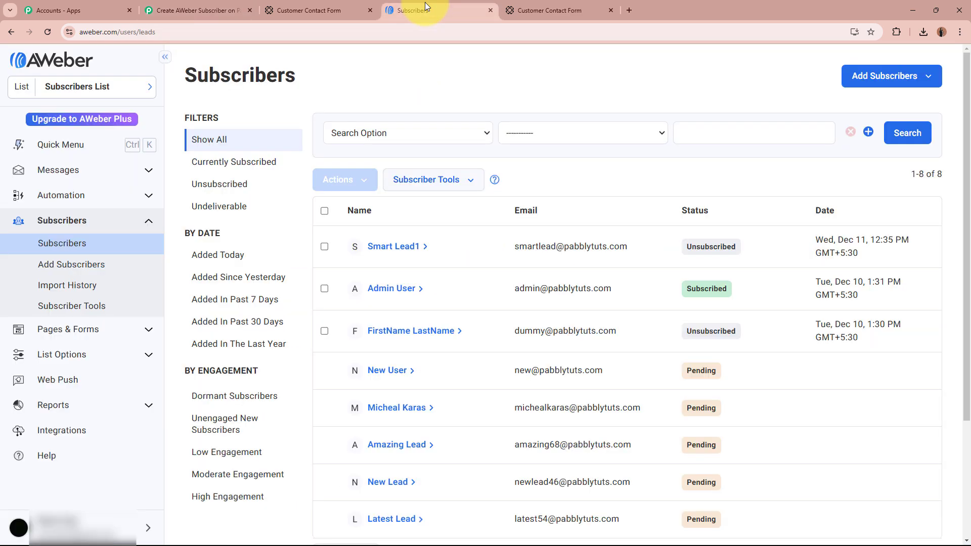
click(192, 10)
- Choose AWeber as the action app and set its action event to Add or Update Subscriber
scroll(326, 315, down, 4)
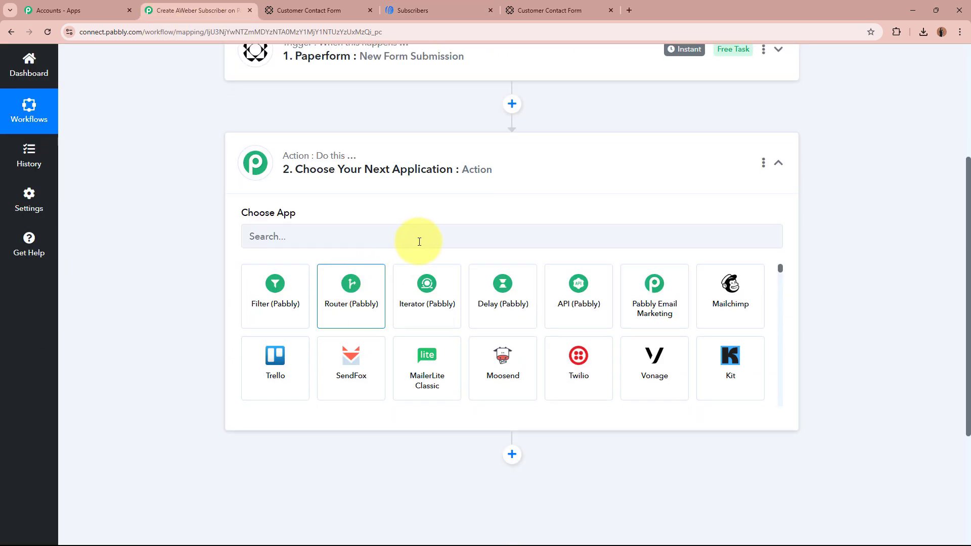
click(419, 239)
text(AWber)
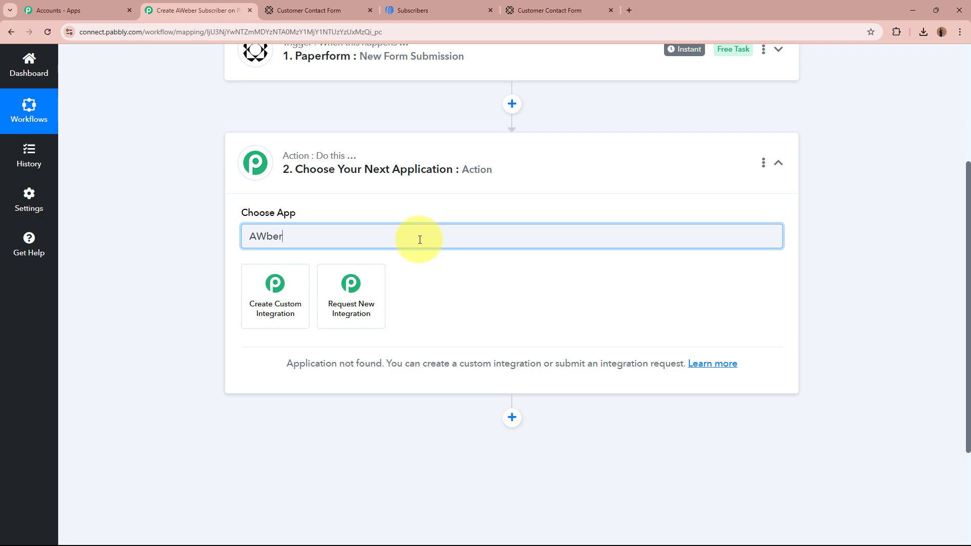
key(BackSpace)
key(BackSpace)
key(BackSpace)
text(eber)
click(413, 10)
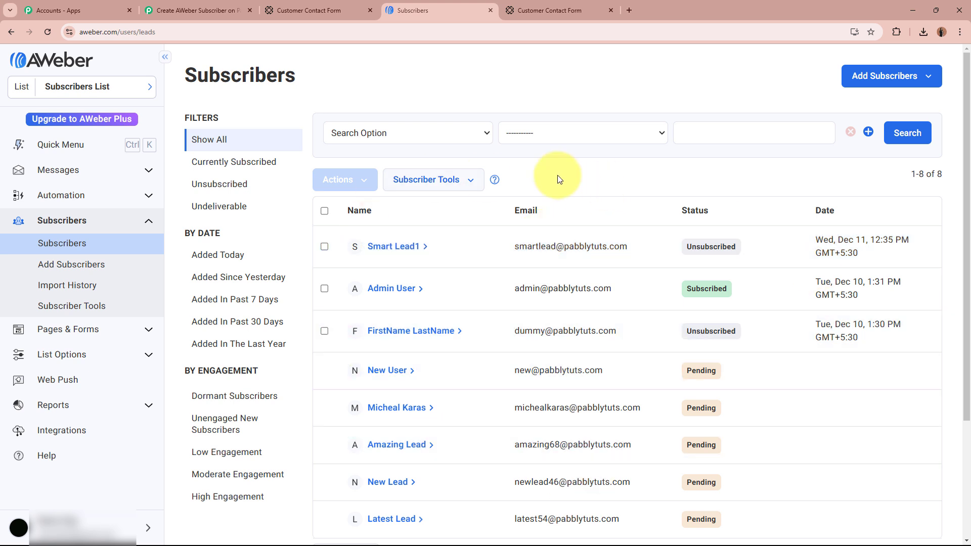
click(209, 5)
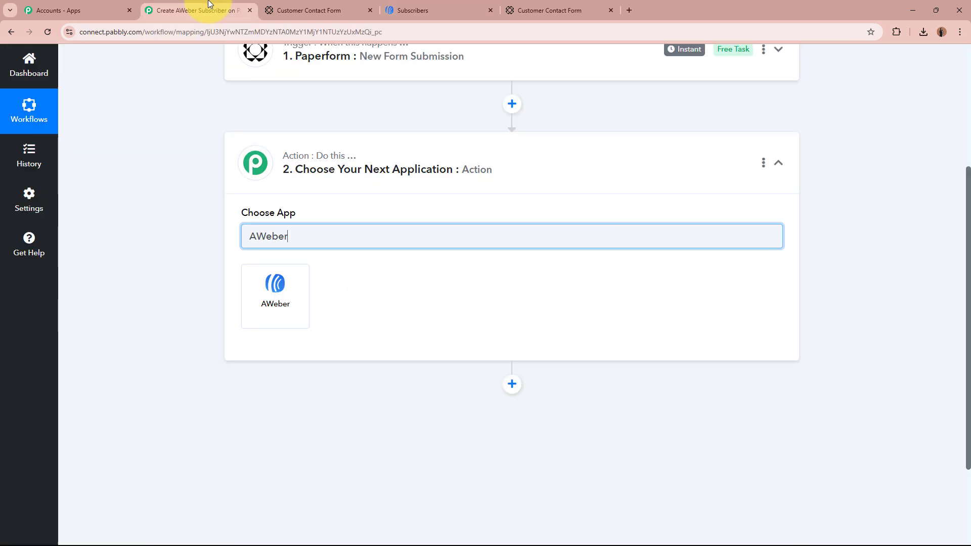
click(296, 303)
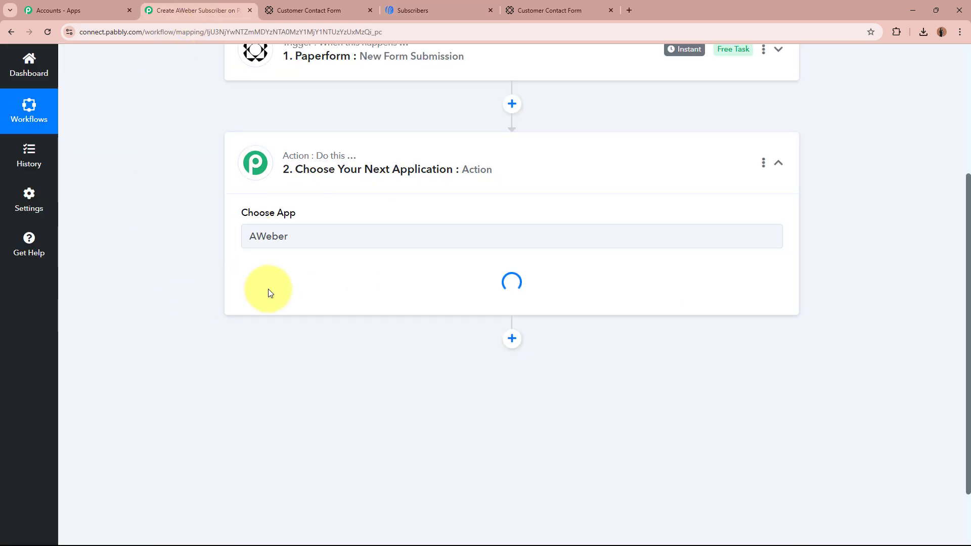
click(325, 291)
click(329, 356)
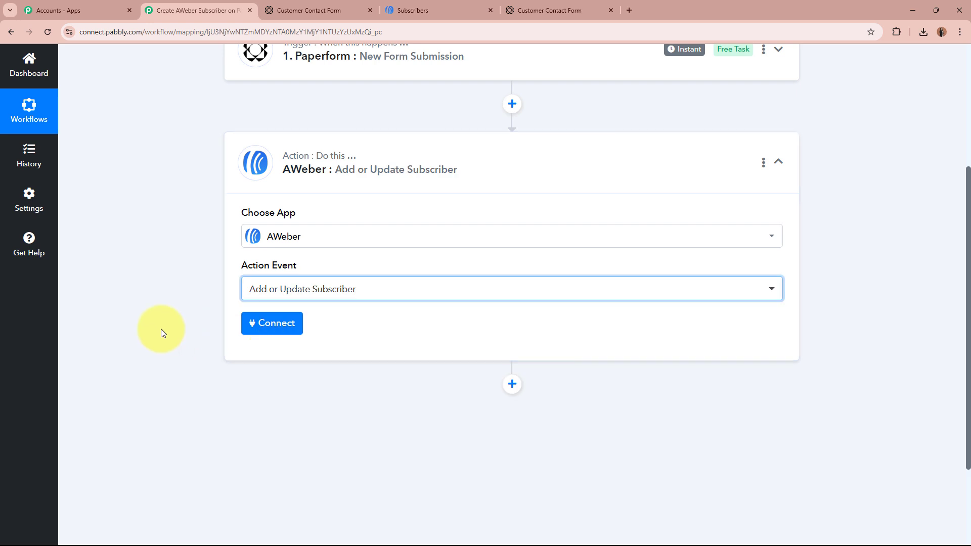
- Add a new AWeber connection to the action step and authorize access to the AWeber account
click(272, 332)
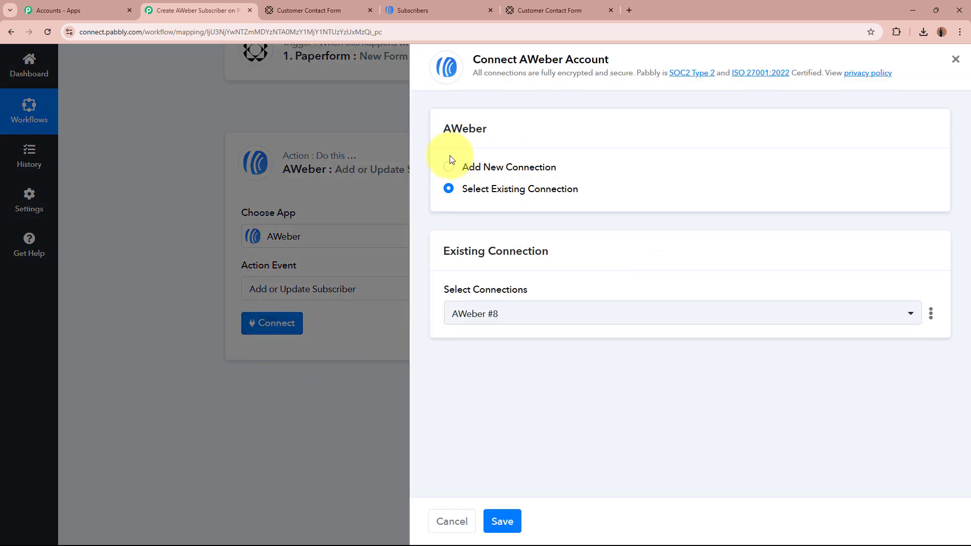
click(447, 167)
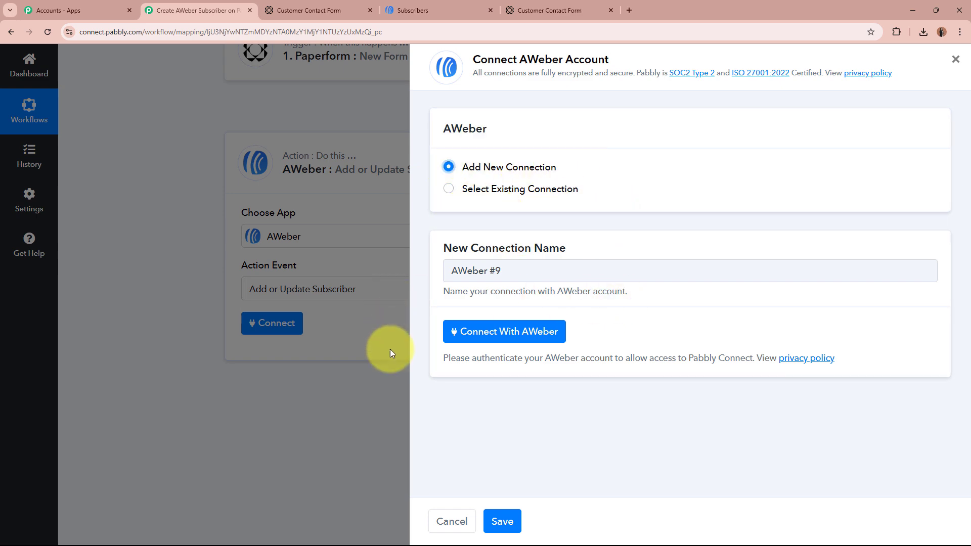
click(514, 331)
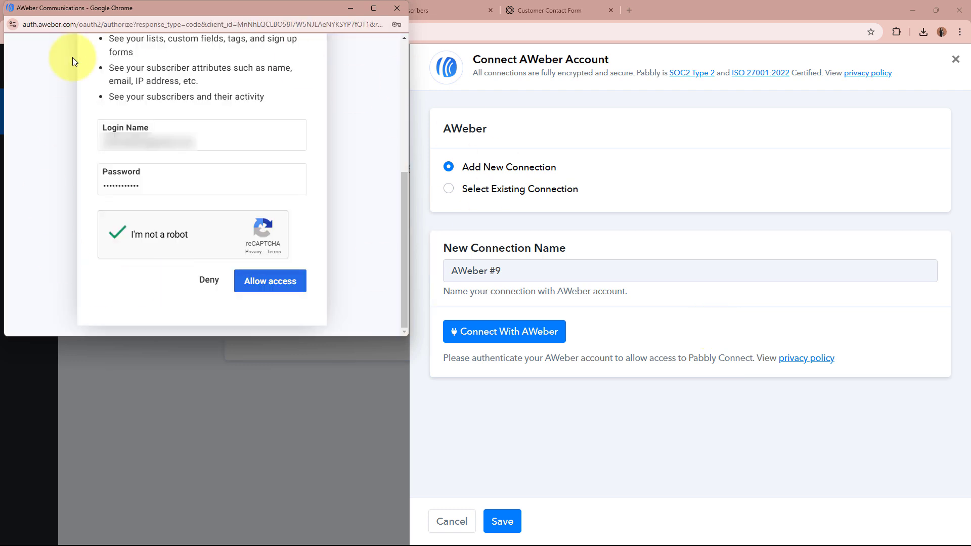
click(282, 286)
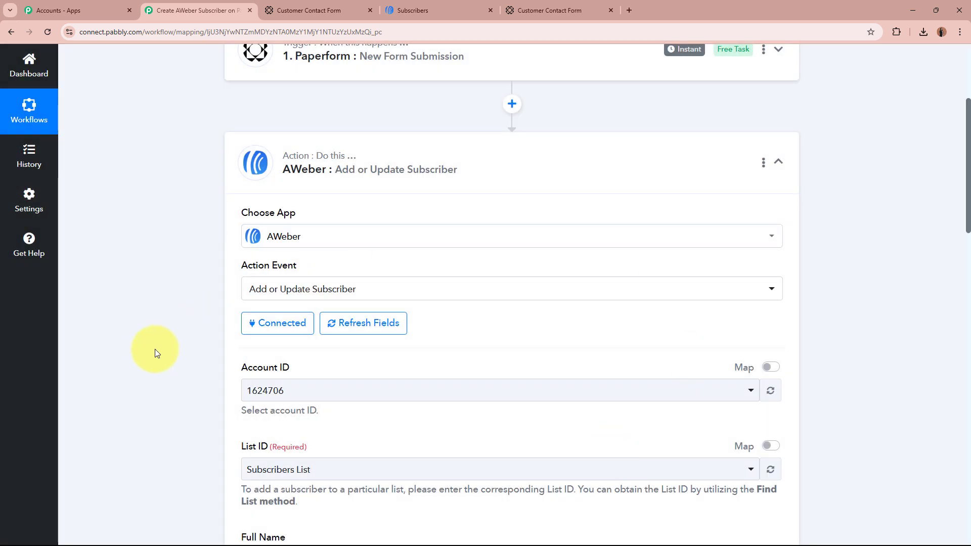
- Select the connected account's ID in the AWeber action, glancing at the AWeber account first
scroll(154, 349, down, 4)
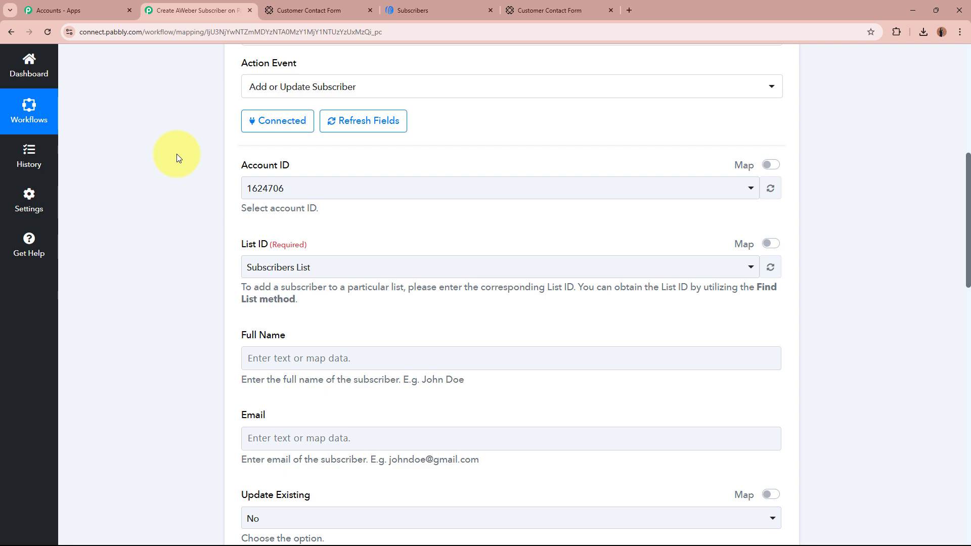
click(427, 6)
click(202, 9)
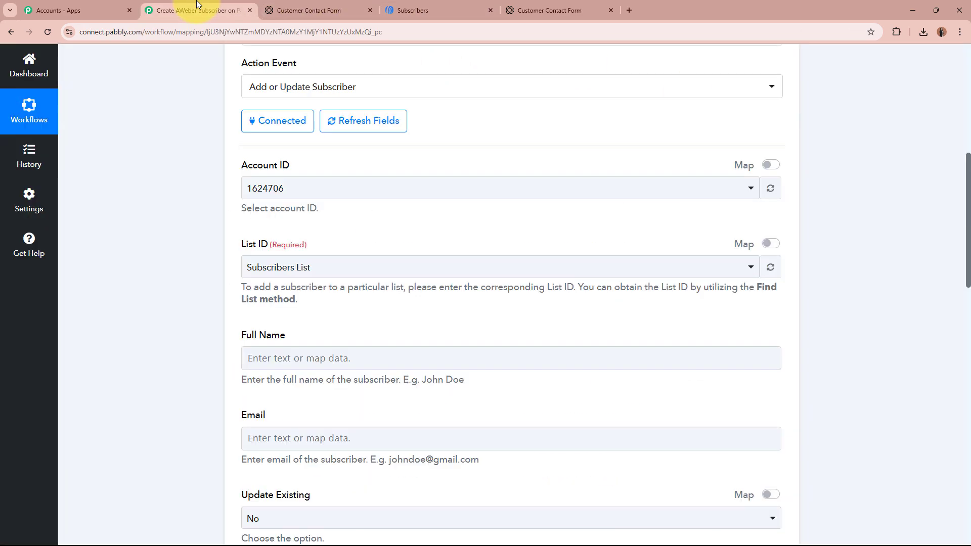
click(327, 192)
click(325, 246)
- Check the list name in AWeber and set the action's List ID to Subscribers List
scroll(186, 272, down, 2)
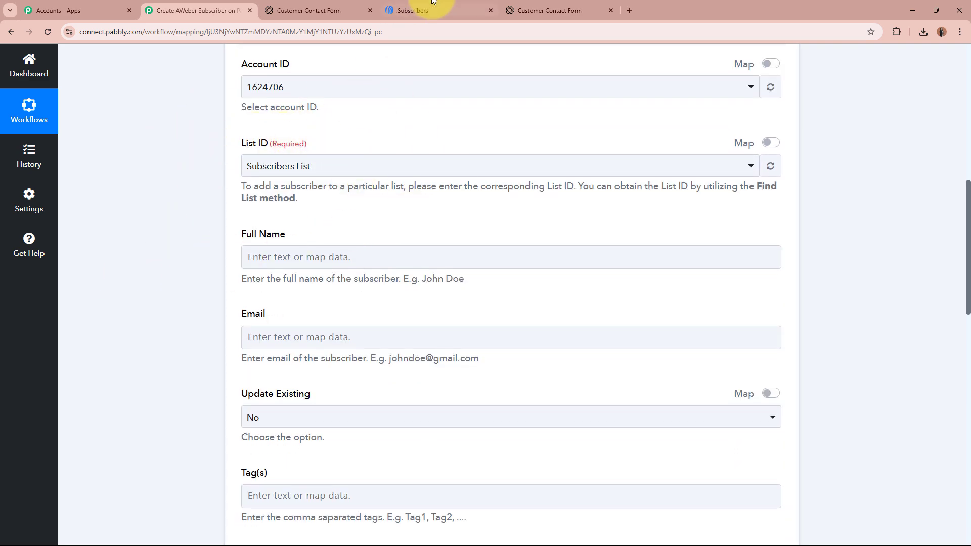
click(445, 6)
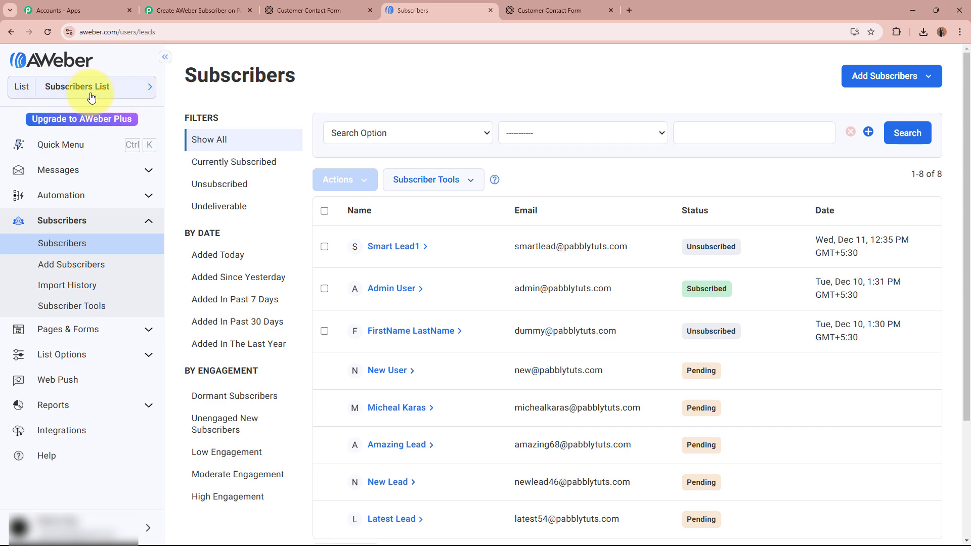
click(173, 6)
click(369, 167)
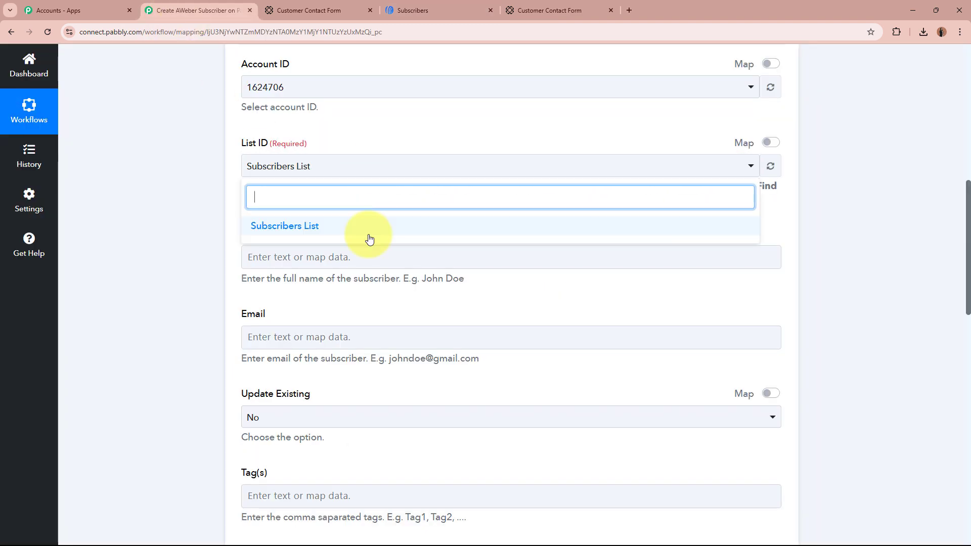
click(369, 227)
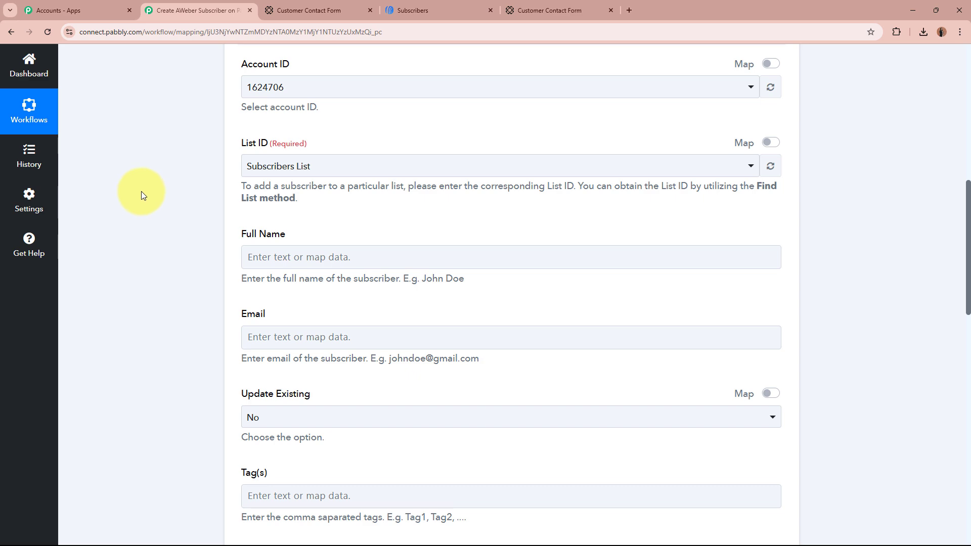
- Look over the AWeber action's remaining subscriber fields, the mapping options for Full Name, and the Paperform trigger above
scroll(141, 191, down, 4)
scroll(423, 163, up, 2)
click(350, 234)
scroll(348, 230, down, 10)
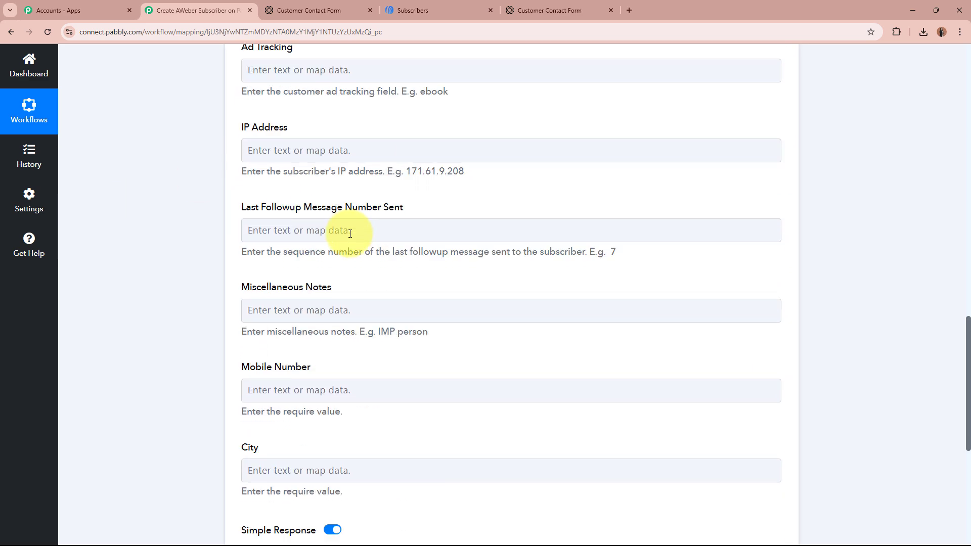
scroll(343, 253, up, 10)
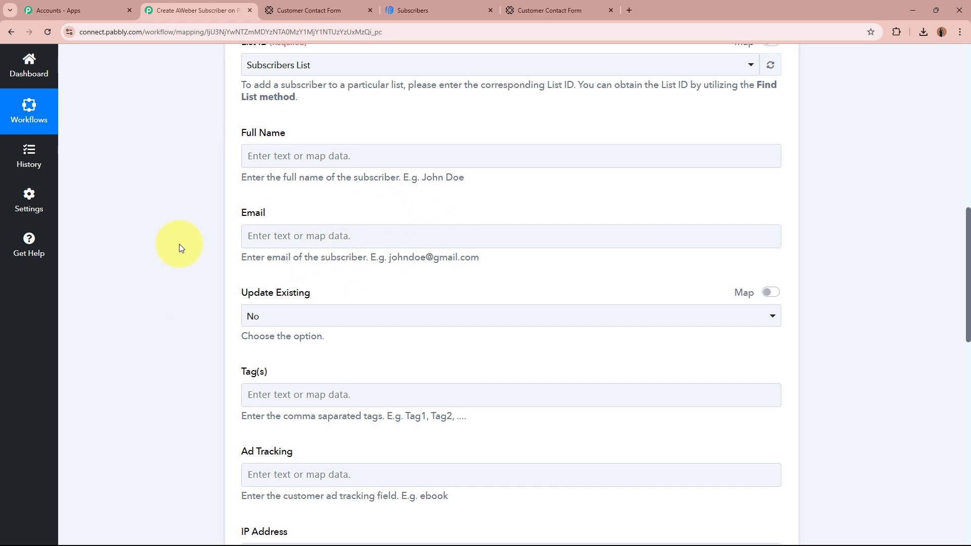
click(382, 154)
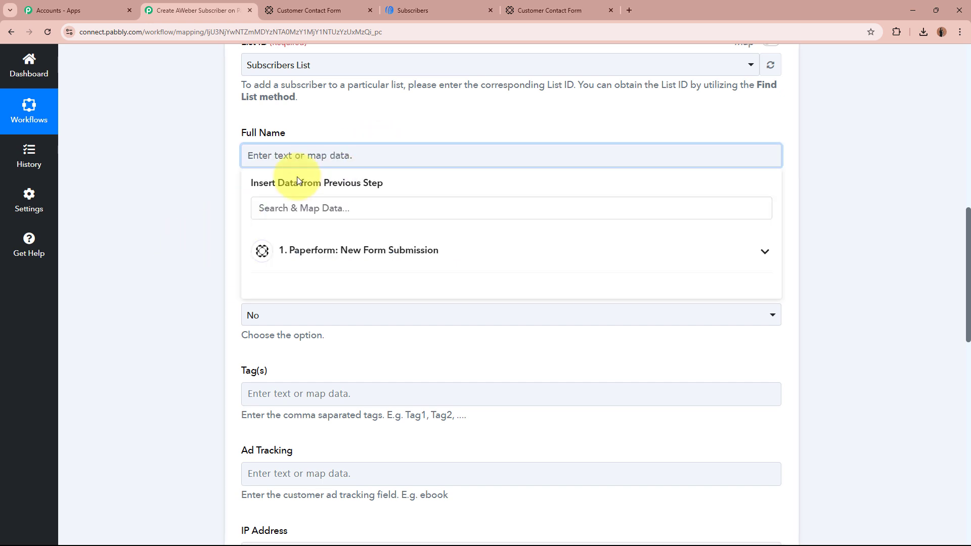
click(193, 182)
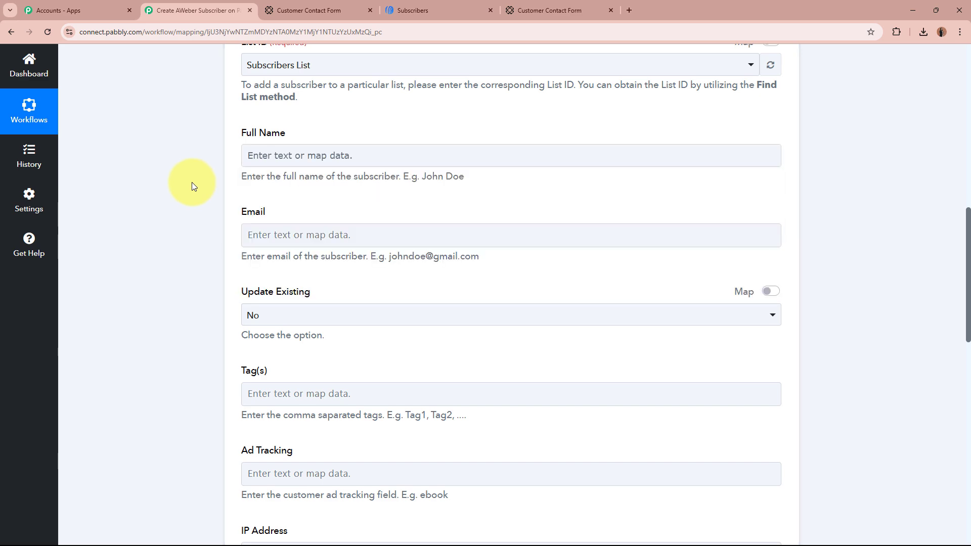
scroll(195, 198, up, 5)
scroll(195, 198, up, 5)
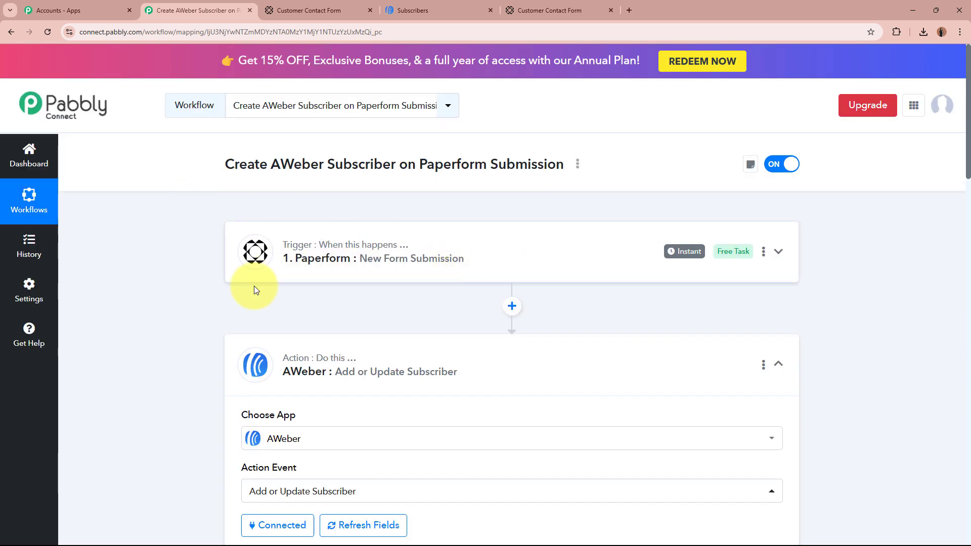
scroll(113, 305, down, 8)
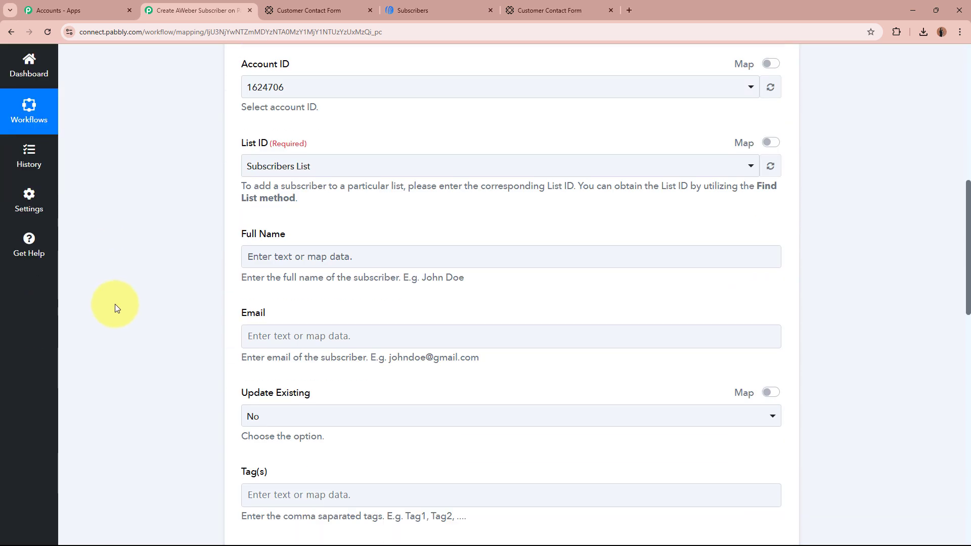
- Map the Paperform first name (Data 0 Value) and last name (Data 1 Value) into the AWeber action's Full Name field
scroll(114, 304, down, 2)
click(336, 157)
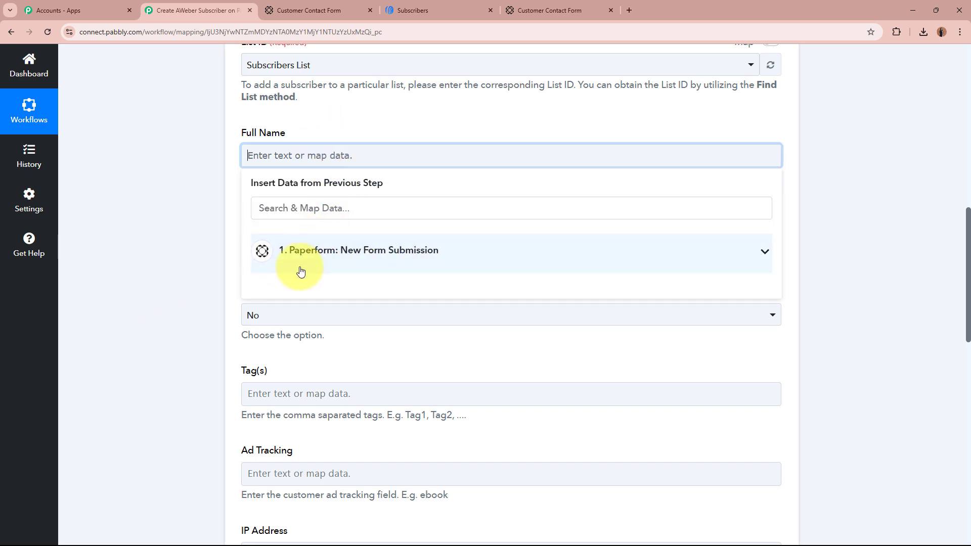
scroll(406, 271, up, 10)
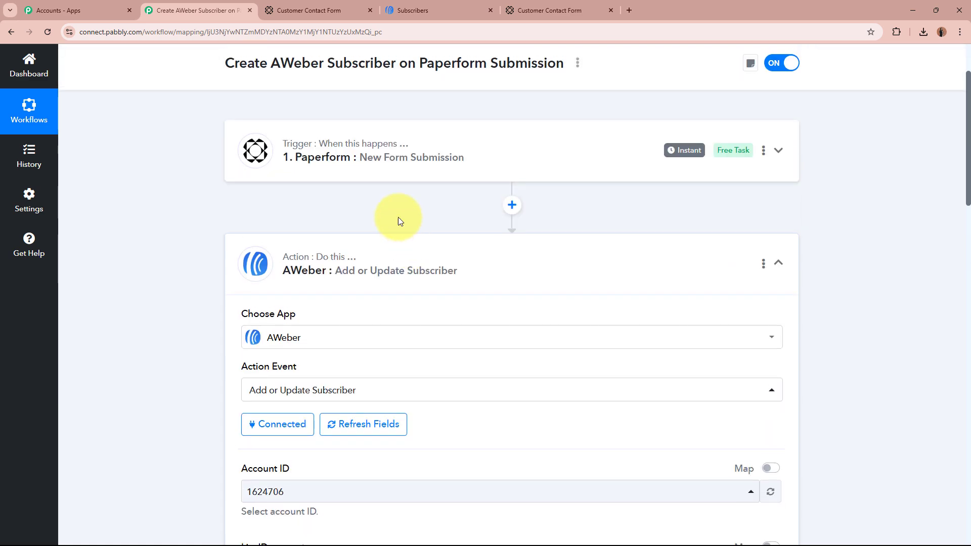
scroll(405, 162, down, 8)
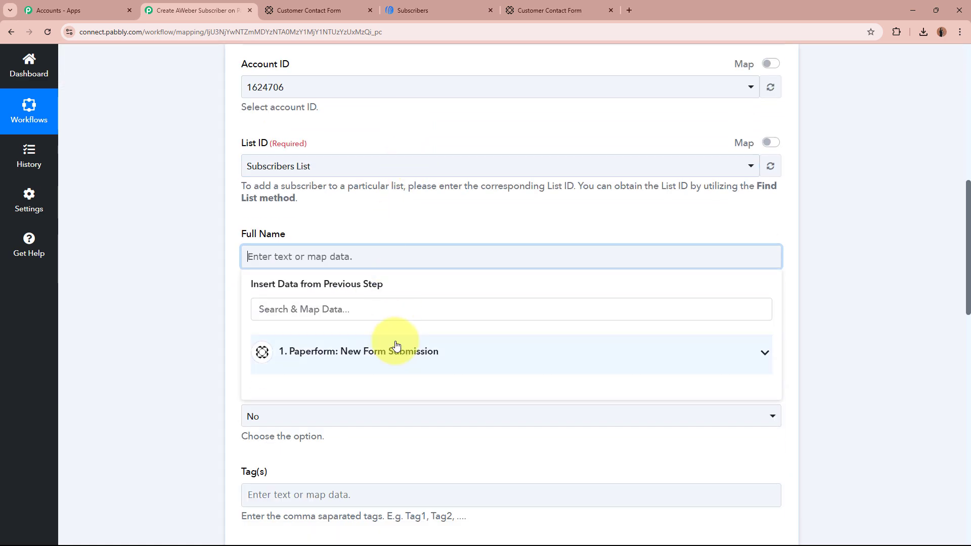
click(396, 345)
scroll(162, 305, down, 2)
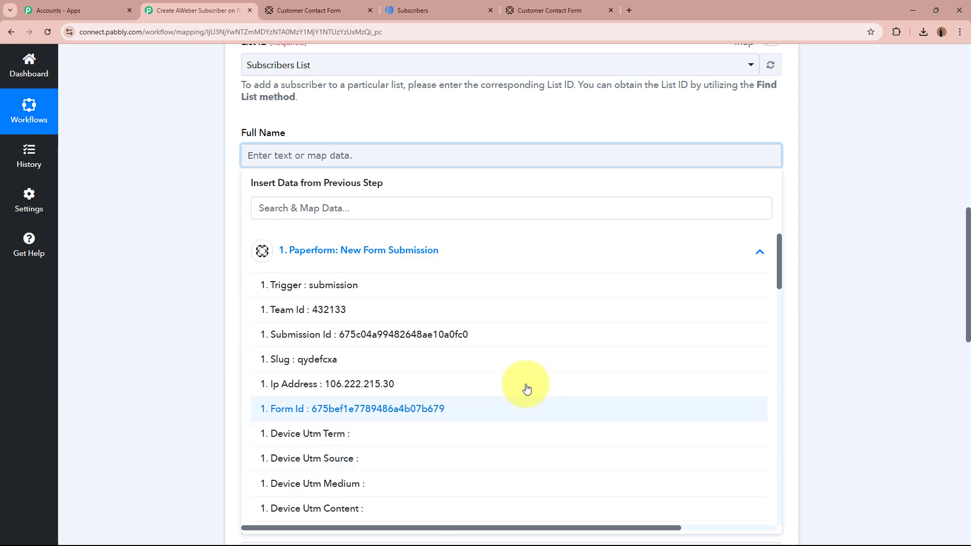
scroll(525, 386, down, 4)
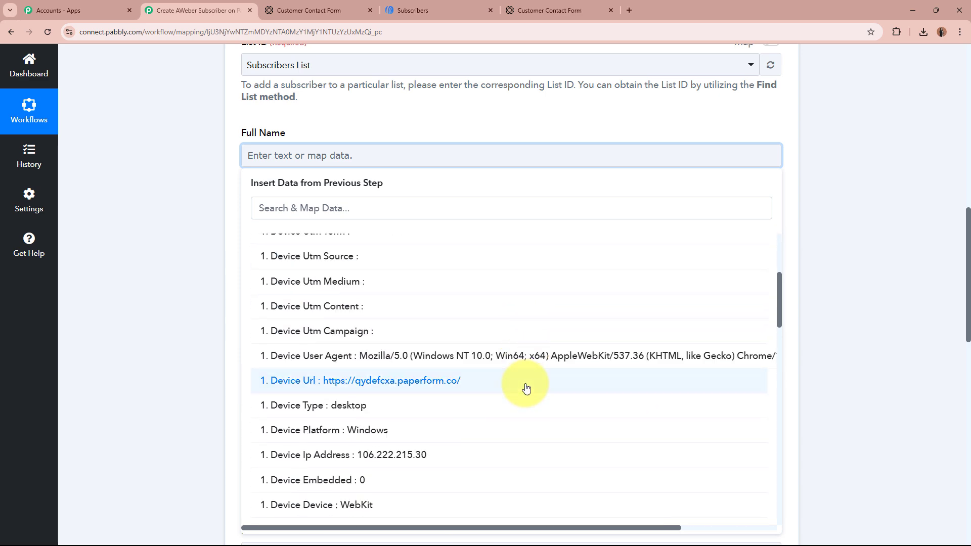
scroll(526, 387, down, 2)
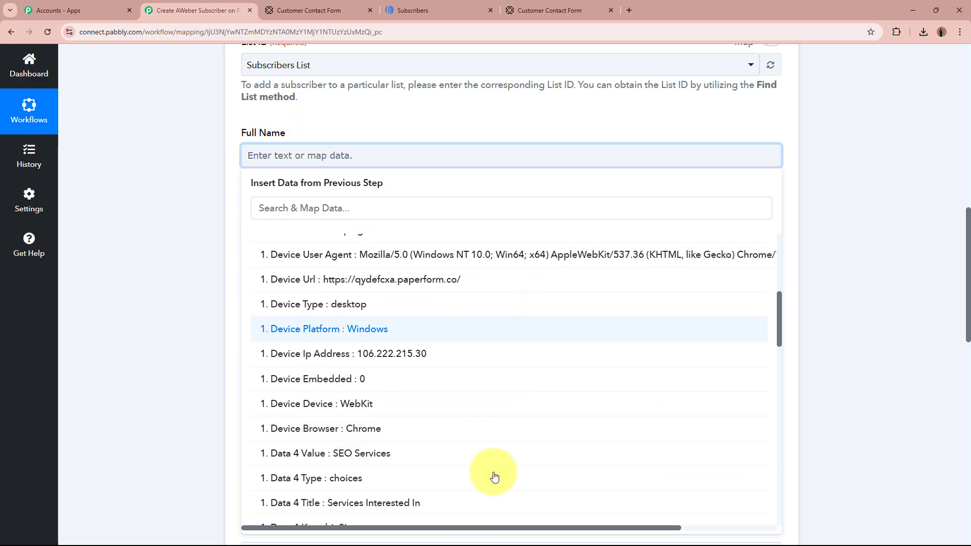
scroll(495, 477, down, 12)
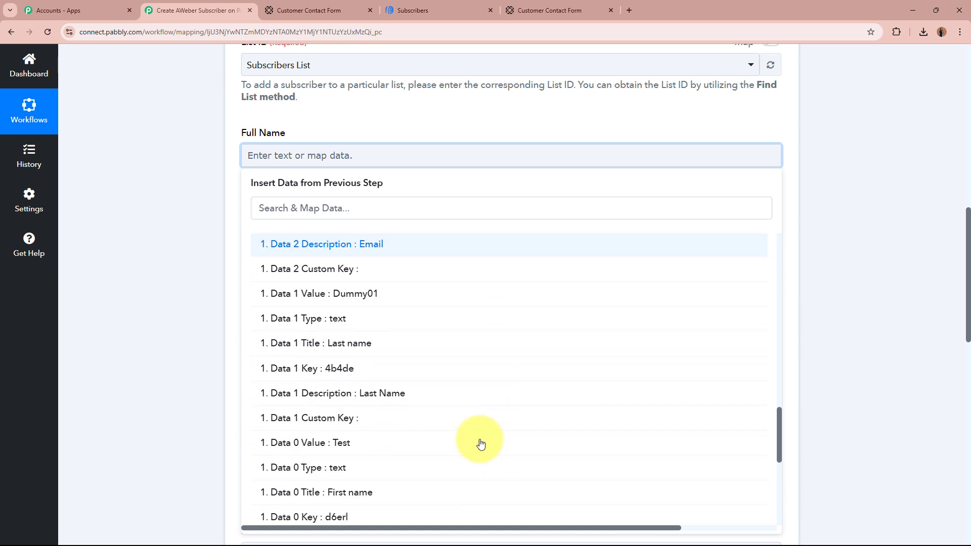
click(364, 446)
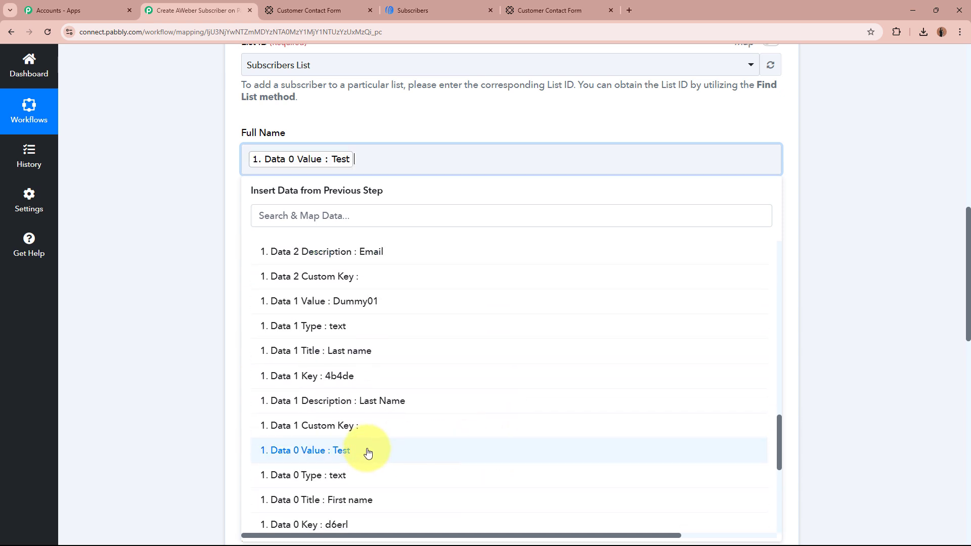
click(408, 309)
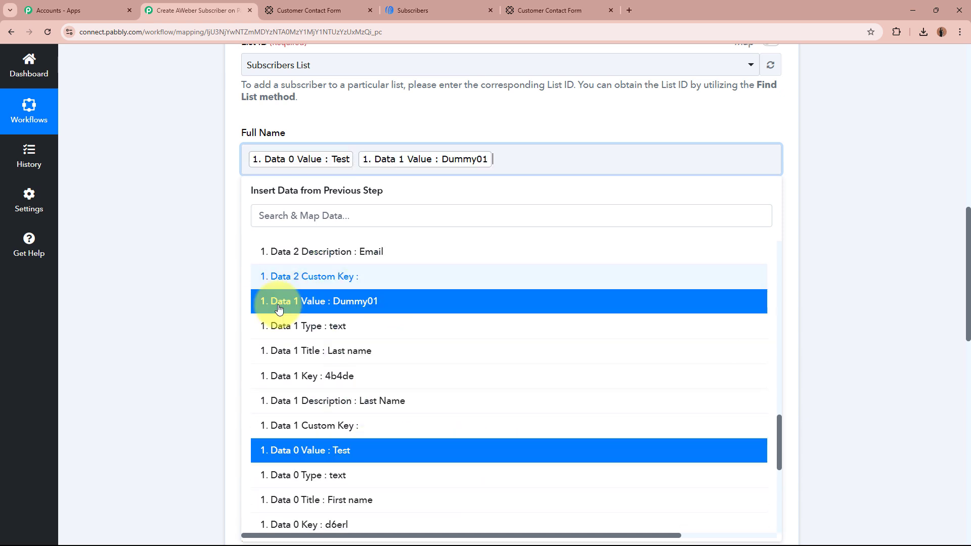
click(183, 221)
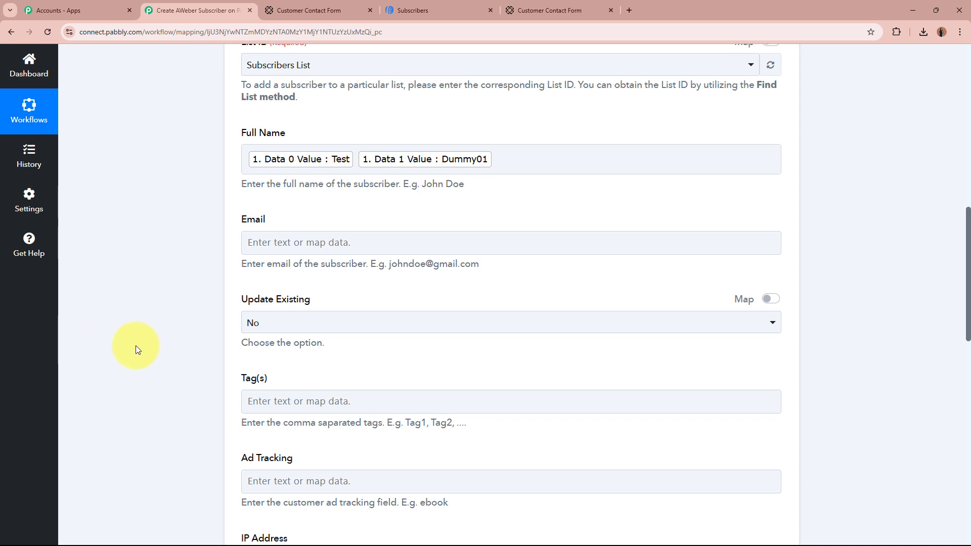
- Map the email address from the Paperform submission (Data 2 Value) into the AWeber action's Email field
scroll(137, 341, up, 12)
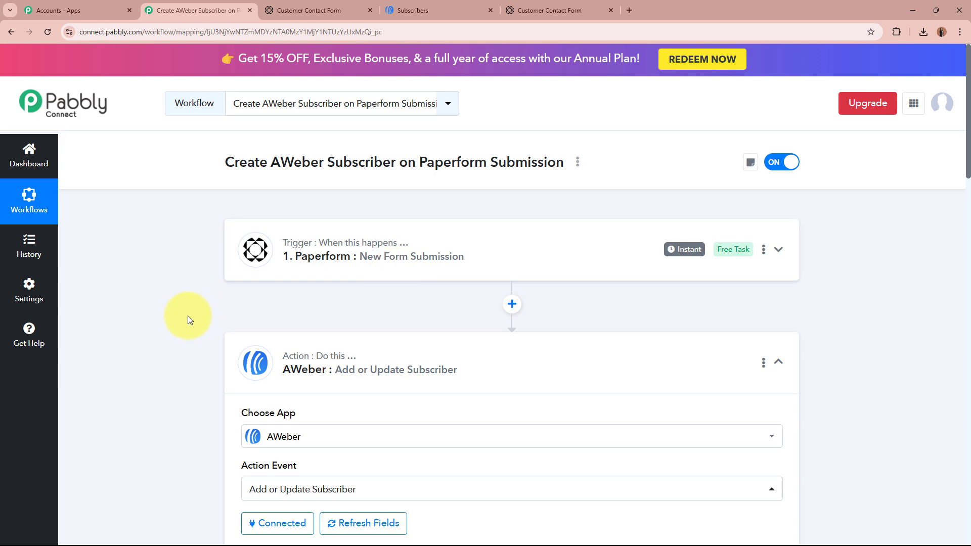
scroll(188, 318, down, 10)
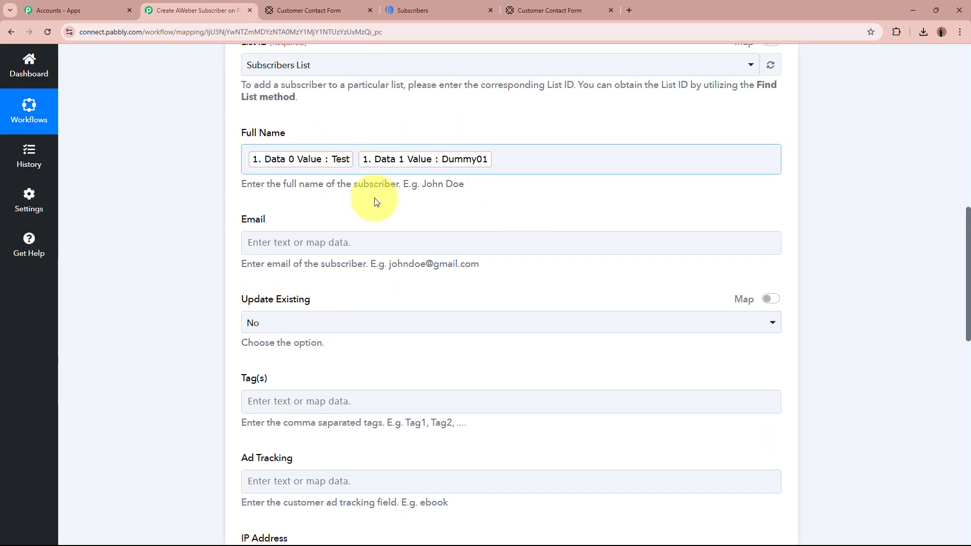
scroll(141, 190, down, 2)
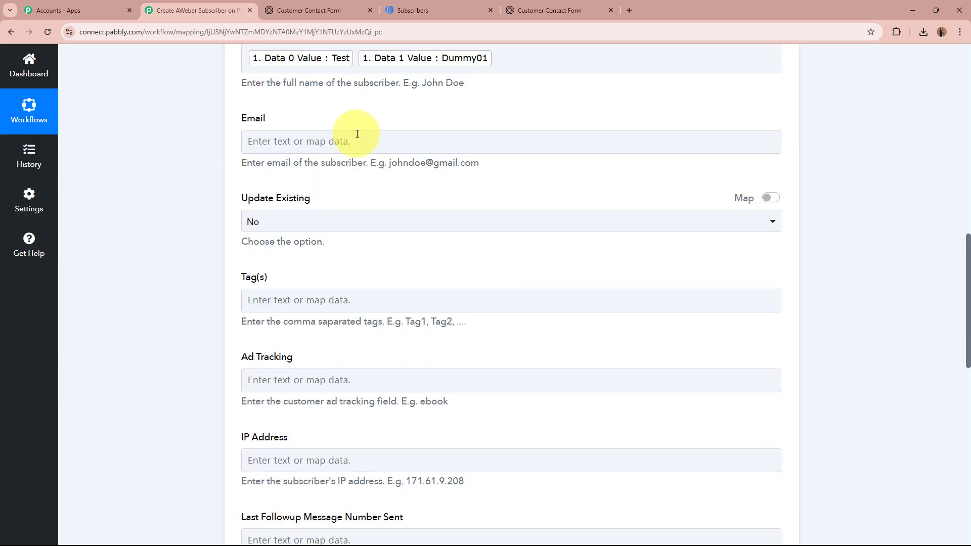
click(377, 144)
click(432, 250)
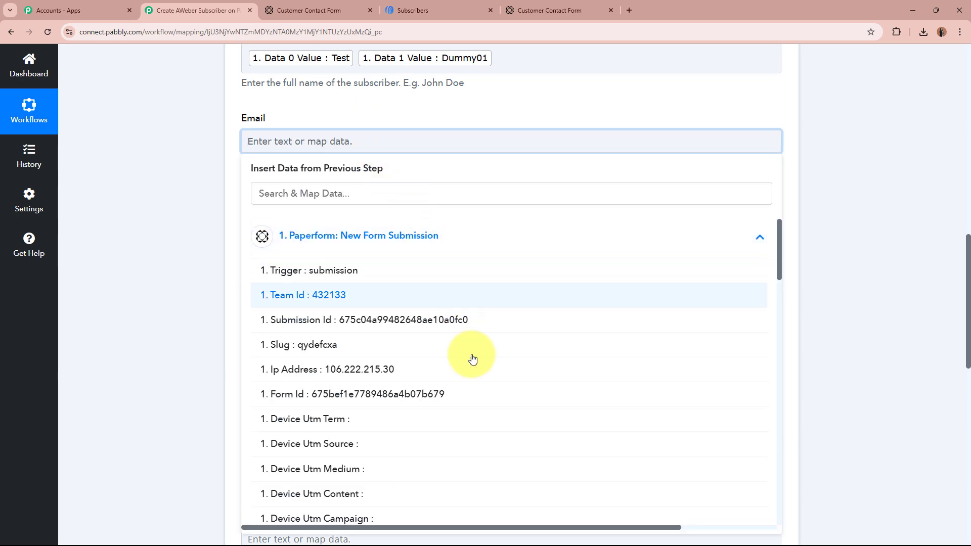
scroll(472, 354, down, 9)
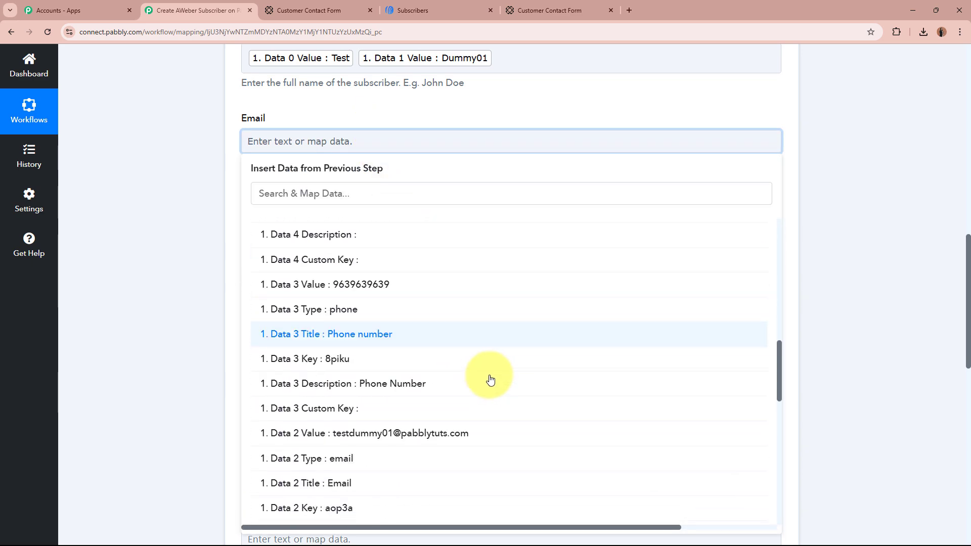
click(477, 430)
click(172, 224)
- Set Update Existing to Yes in the AWeber action, glancing at the AWeber subscribers page first
scroll(172, 224, down, 2)
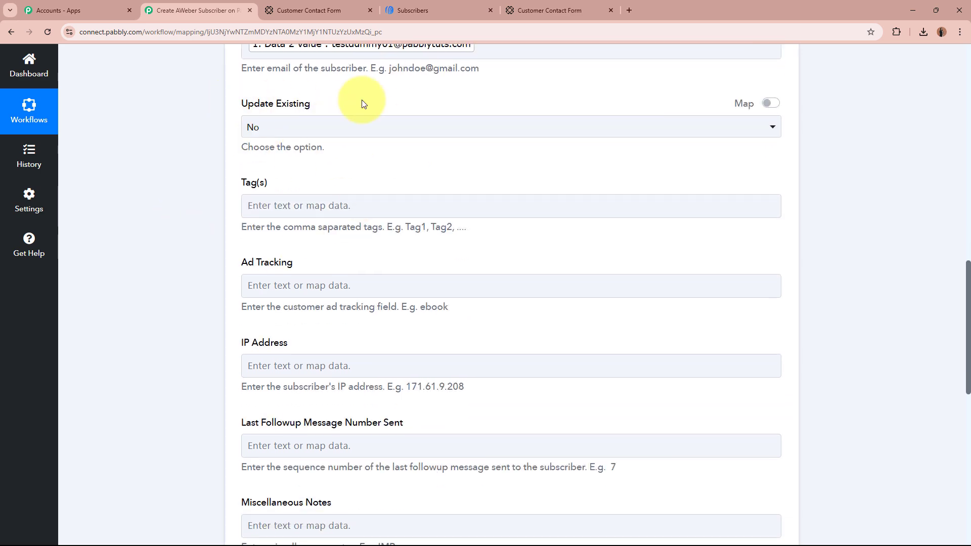
scroll(362, 103, up, 6)
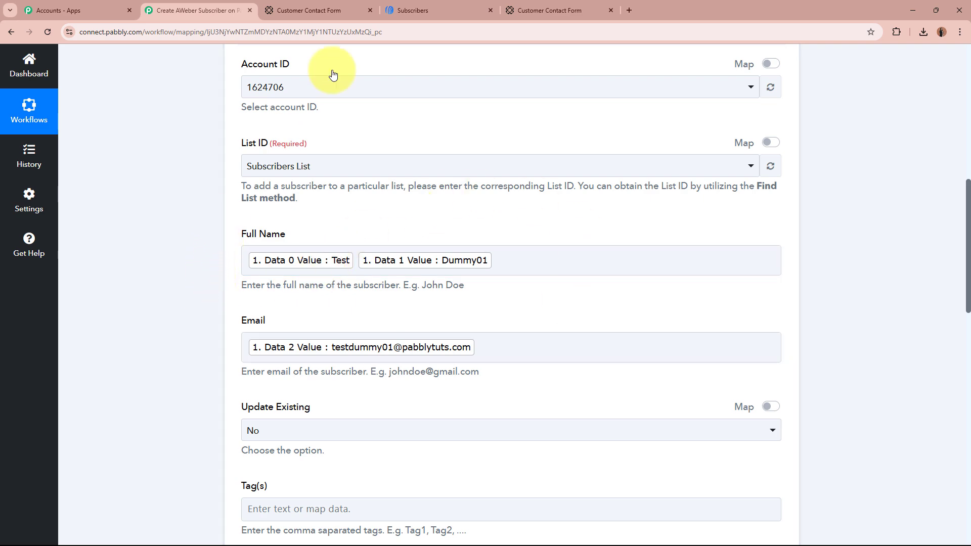
click(419, 6)
click(196, 10)
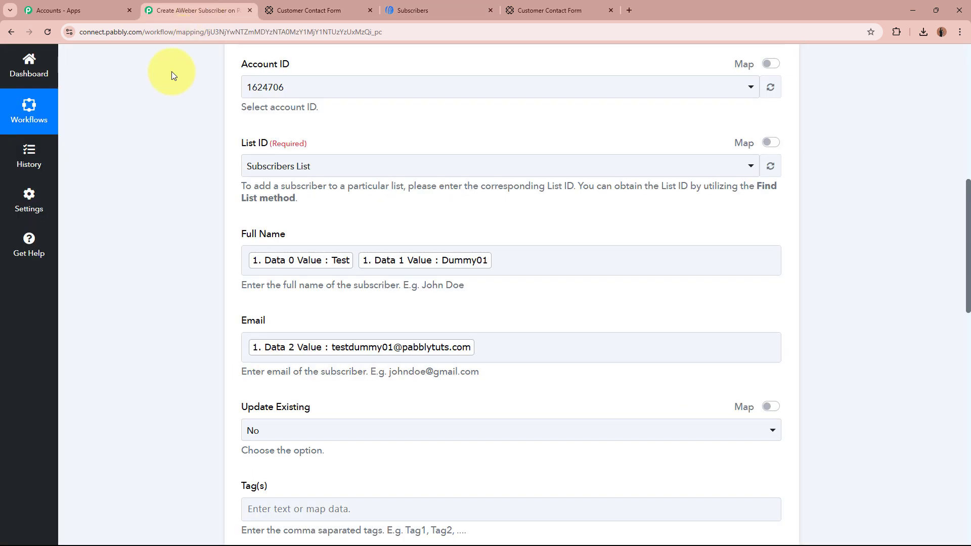
scroll(138, 205, down, 4)
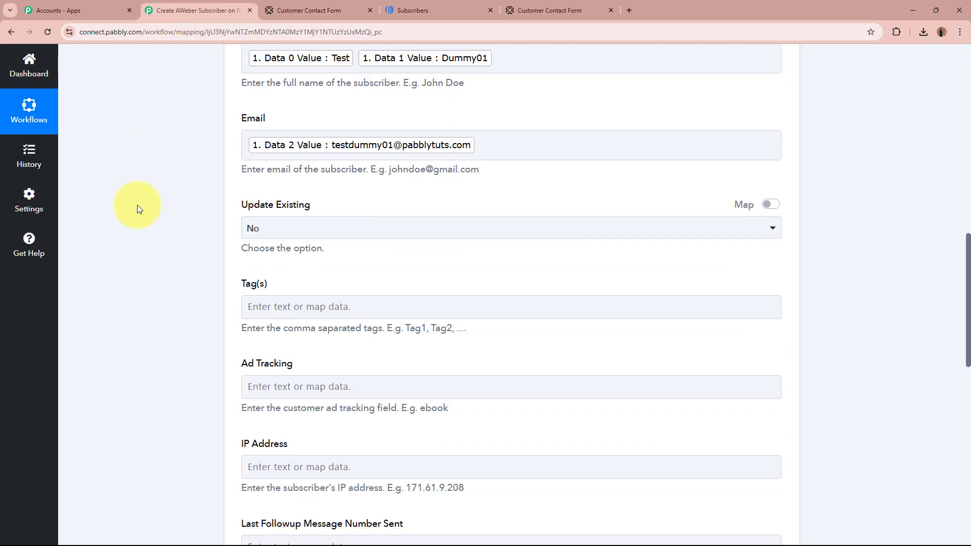
click(390, 230)
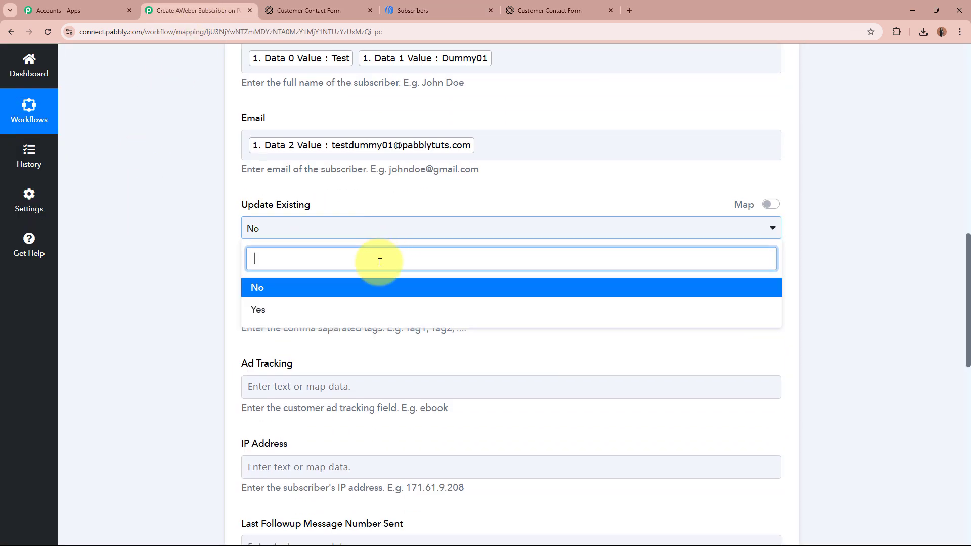
click(367, 313)
click(159, 259)
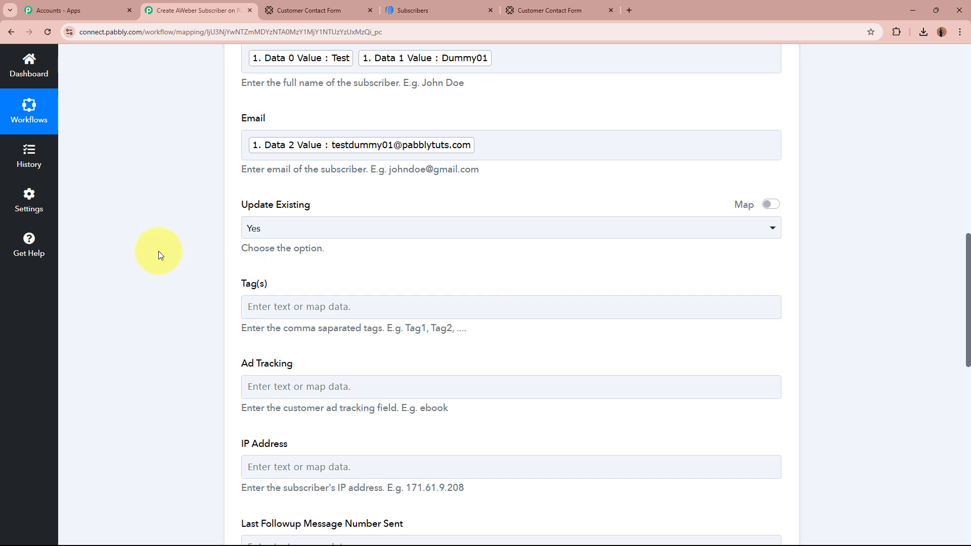
- Map the Paperform answer for Services Interested In (Data 4 Value) into the AWeber action's Miscellaneous Notes field
scroll(177, 256, down, 2)
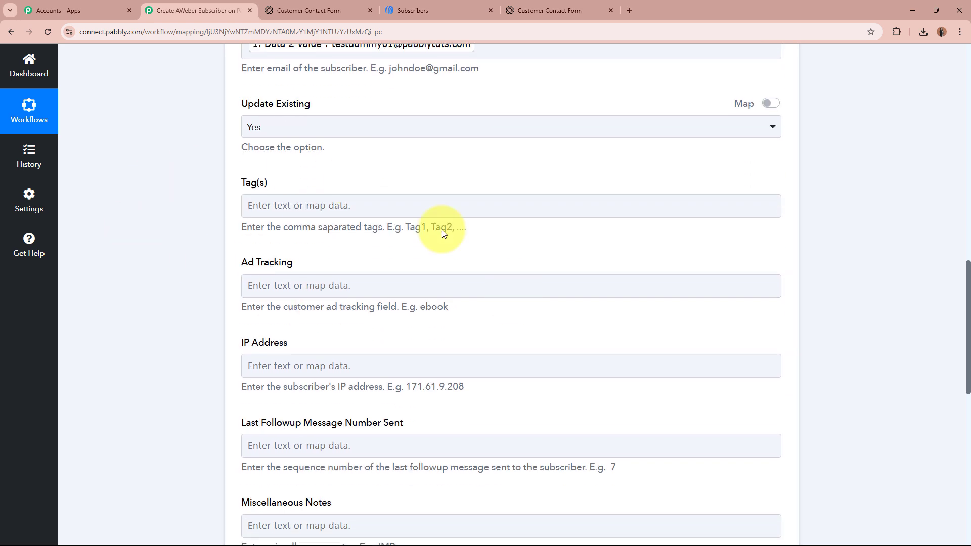
scroll(135, 297, down, 2)
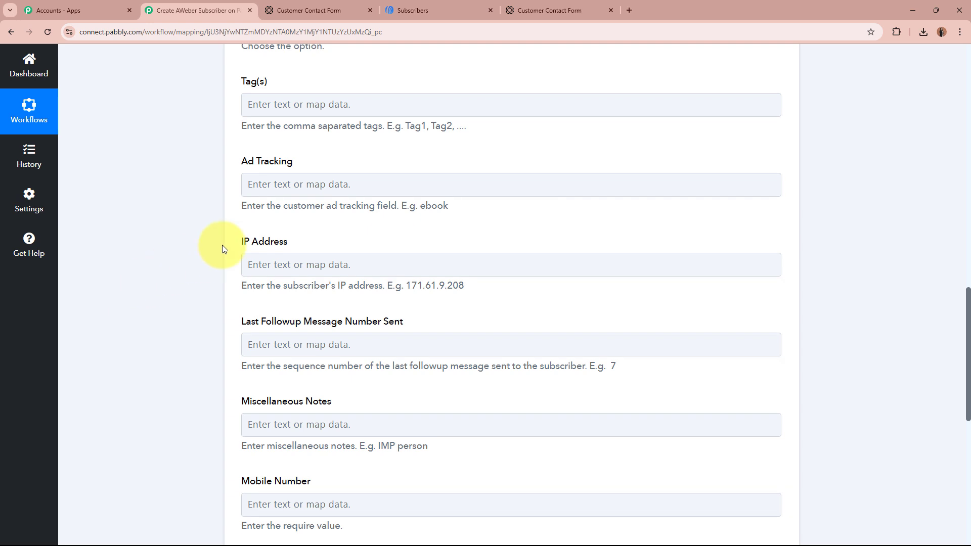
scroll(699, 399, down, 4)
scroll(202, 329, down, 2)
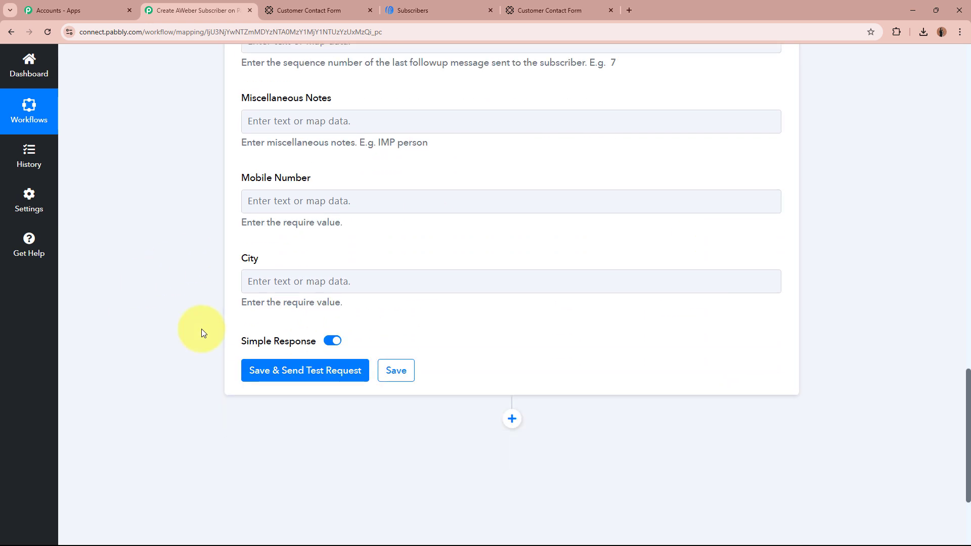
click(357, 121)
click(373, 228)
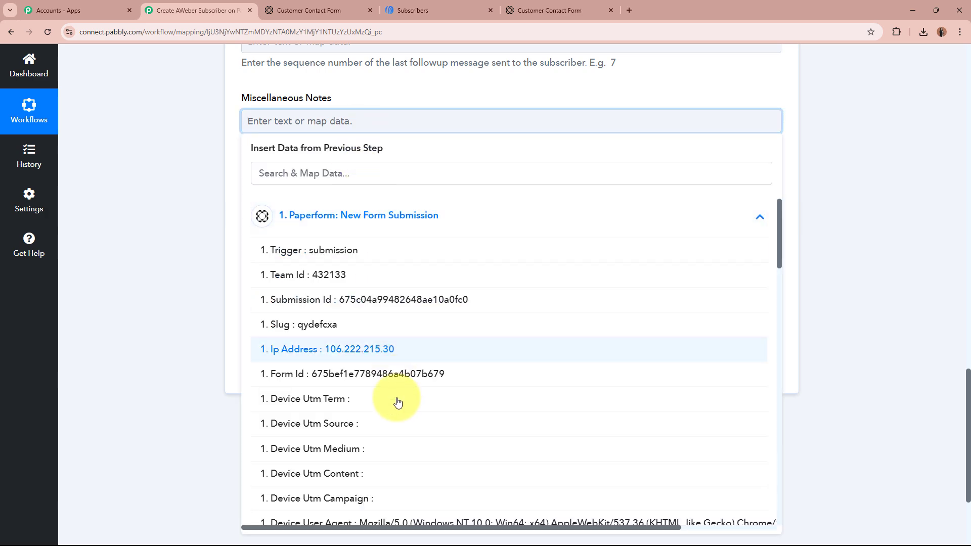
scroll(400, 435, down, 1)
scroll(400, 454, down, 5)
click(399, 420)
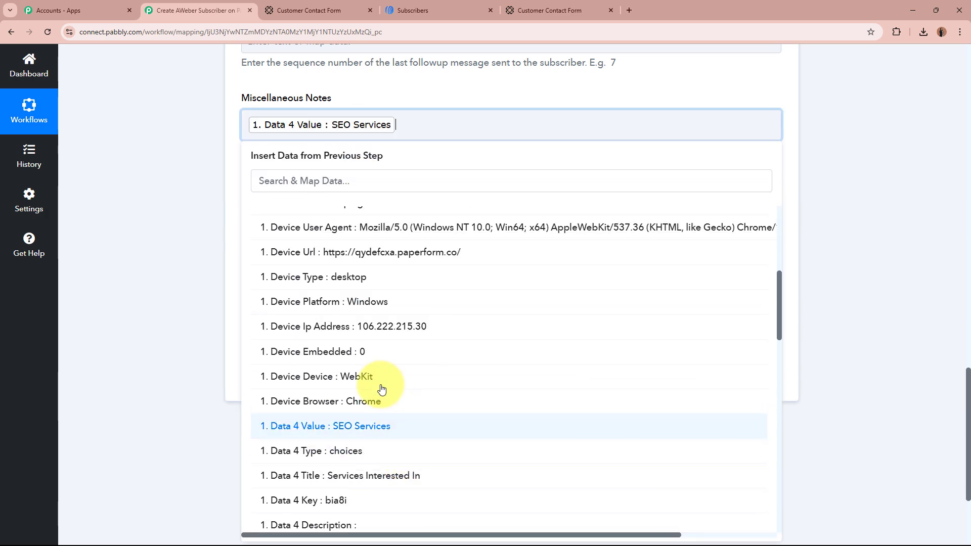
- Add the text "Service Interested In:" before the mapped value in Miscellaneous Notes
click(250, 119)
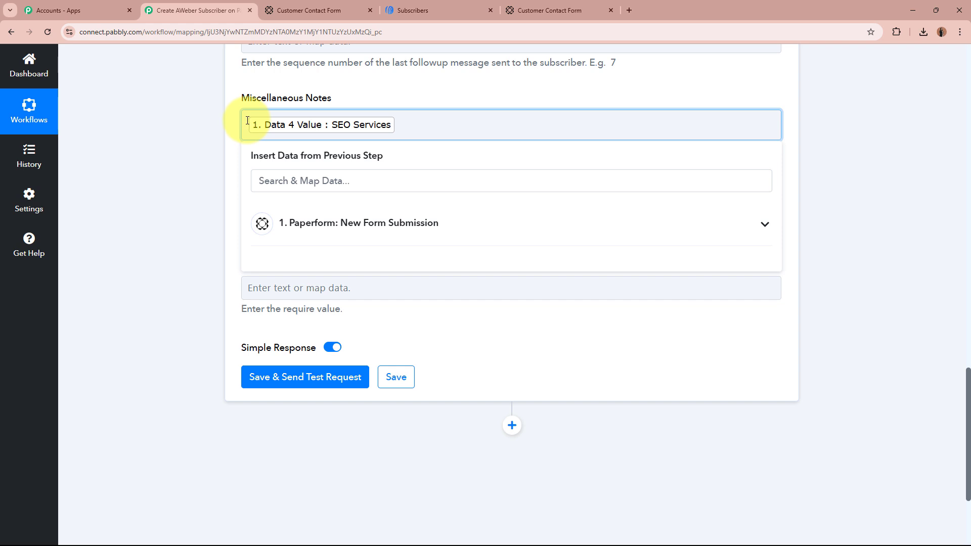
text(Service Interested In:)
click(335, 98)
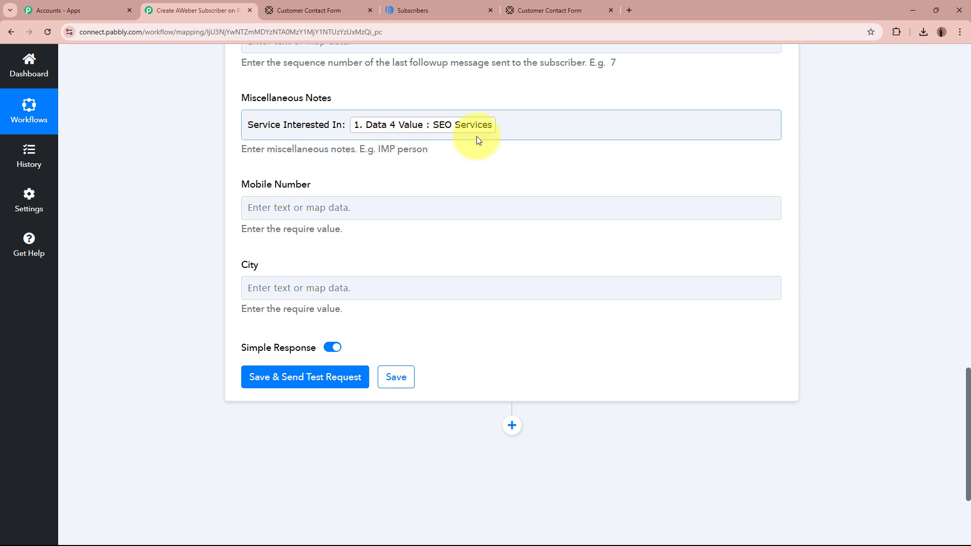
scroll(202, 176, down, 2)
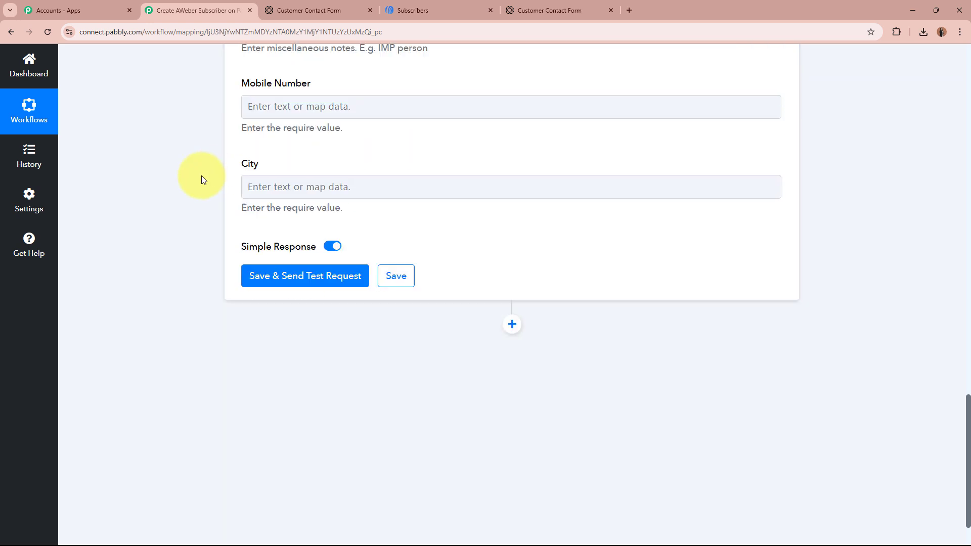
- Map the phone number from the Paperform submission (Data 3 Value) into the AWeber action's Mobile Number field
click(304, 107)
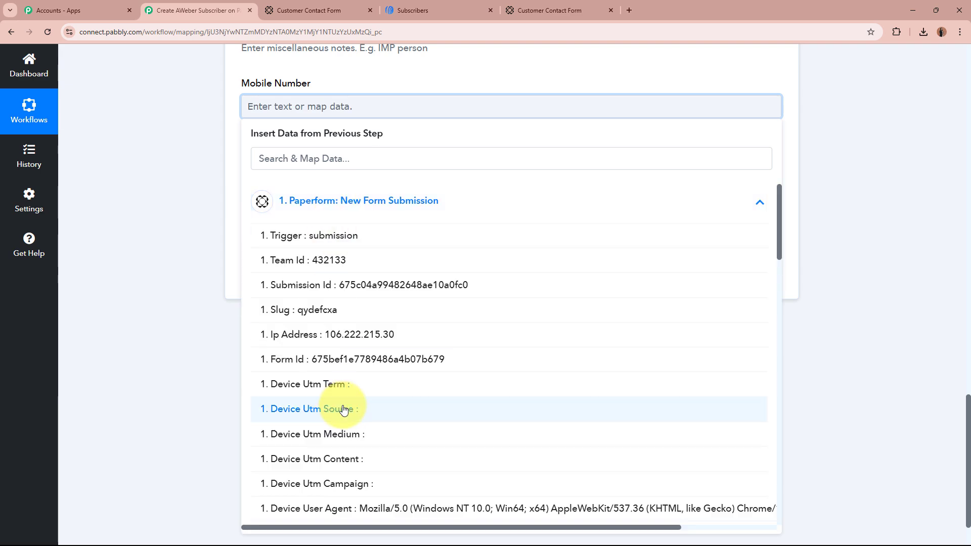
scroll(344, 409, down, 12)
click(390, 349)
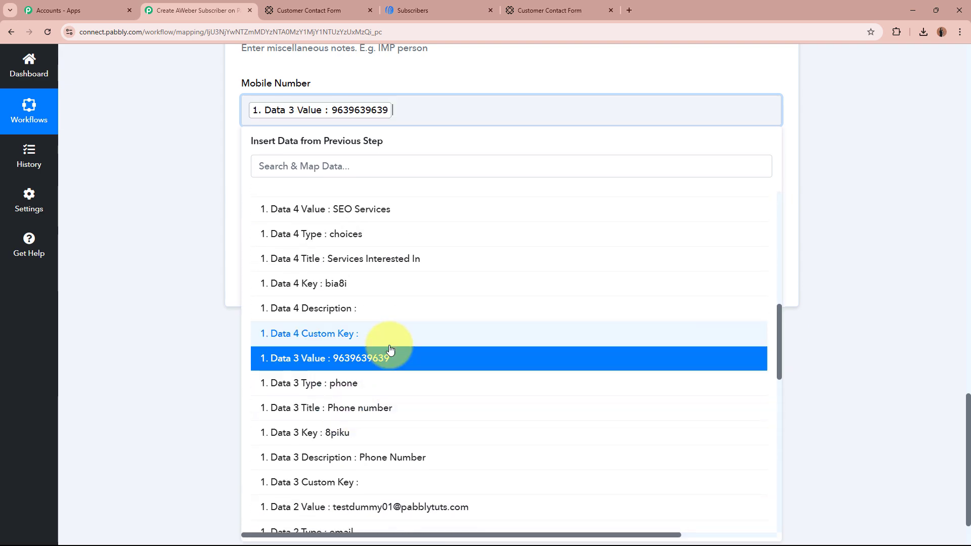
click(186, 222)
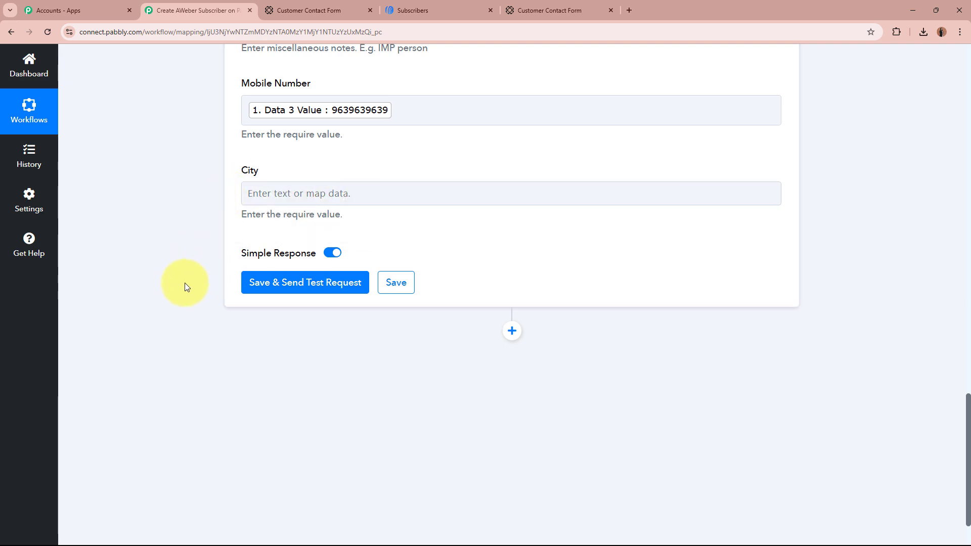
- Save the AWeber action and send a test request, leaving the City field empty
scroll(166, 285, up, 10)
scroll(165, 285, down, 9)
scroll(165, 284, down, 1)
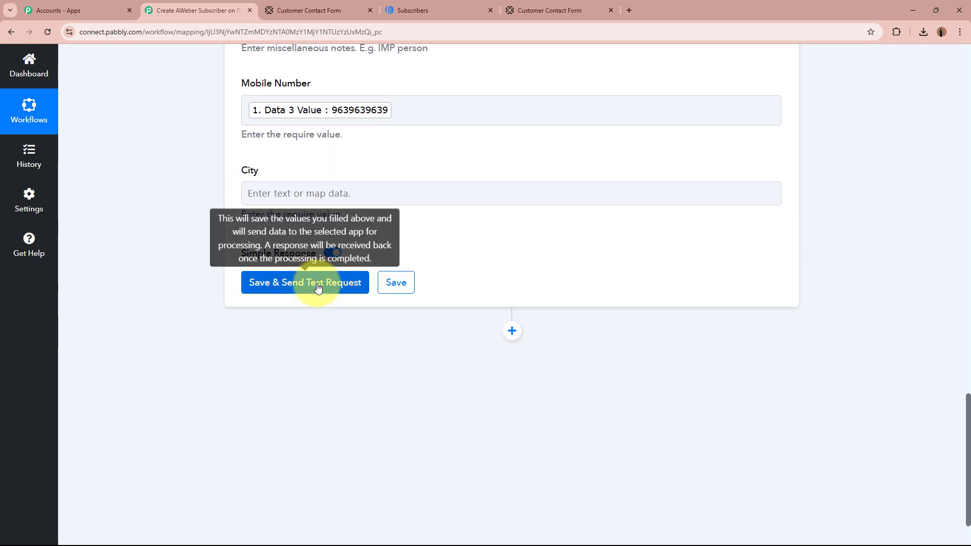
click(316, 280)
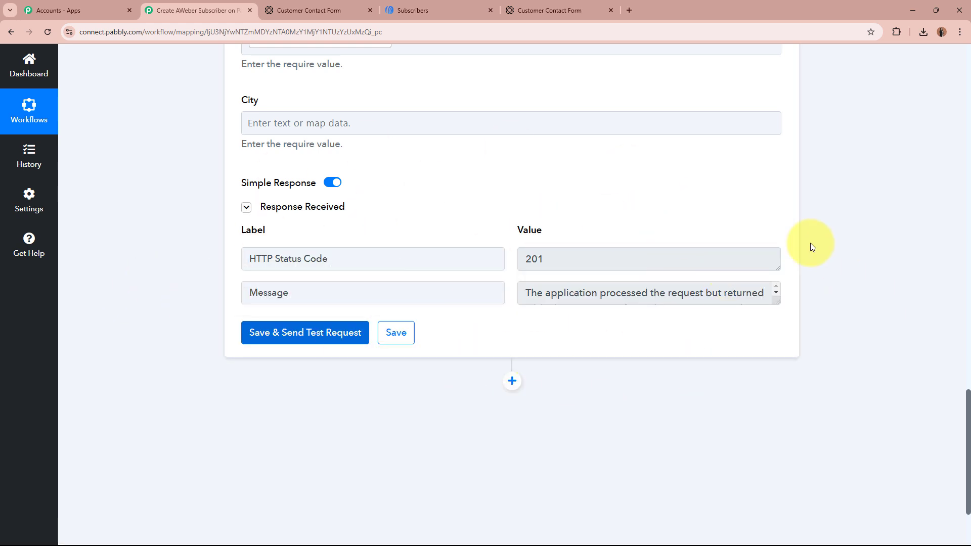
- Switch to AWeber, refresh the subscribers page and check the test subscriber's name, email, mobile number and additional notes
click(412, 10)
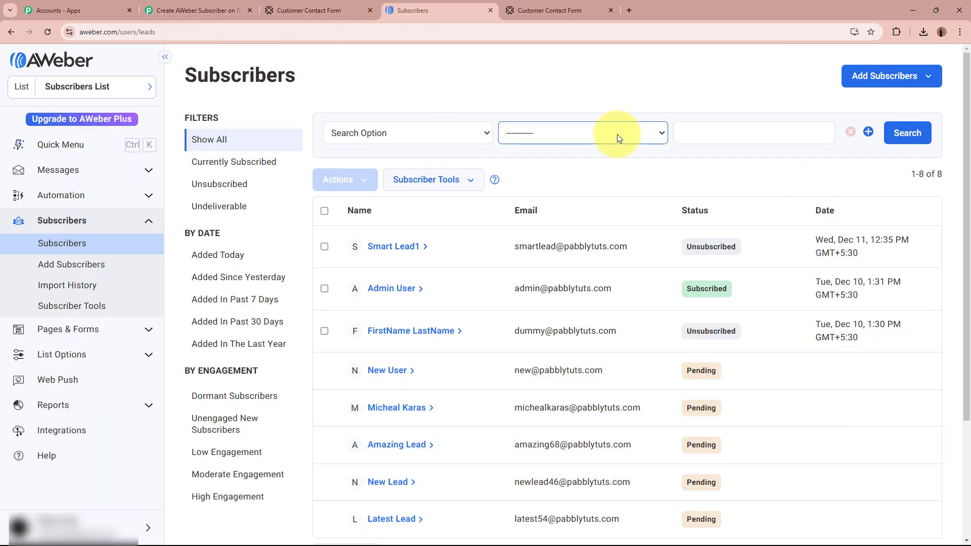
click(48, 32)
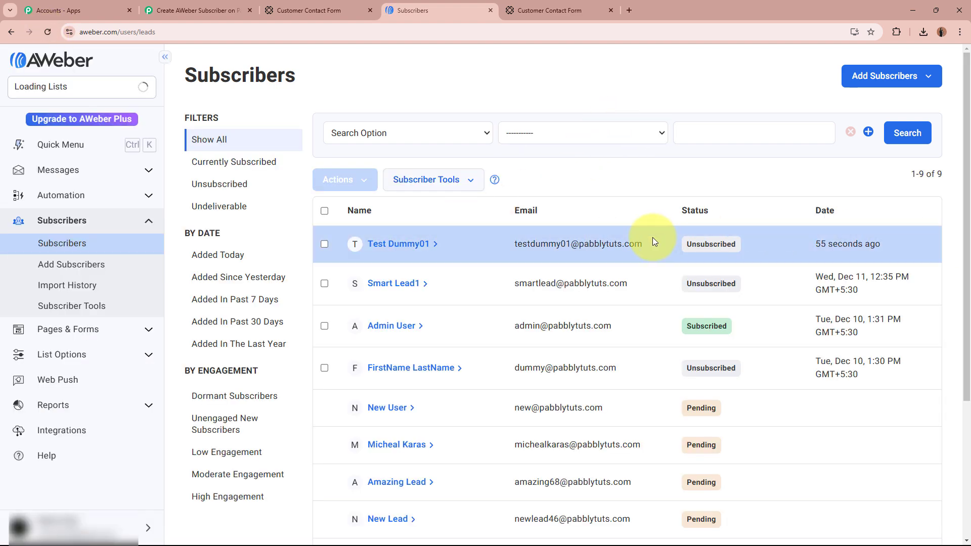
click(405, 244)
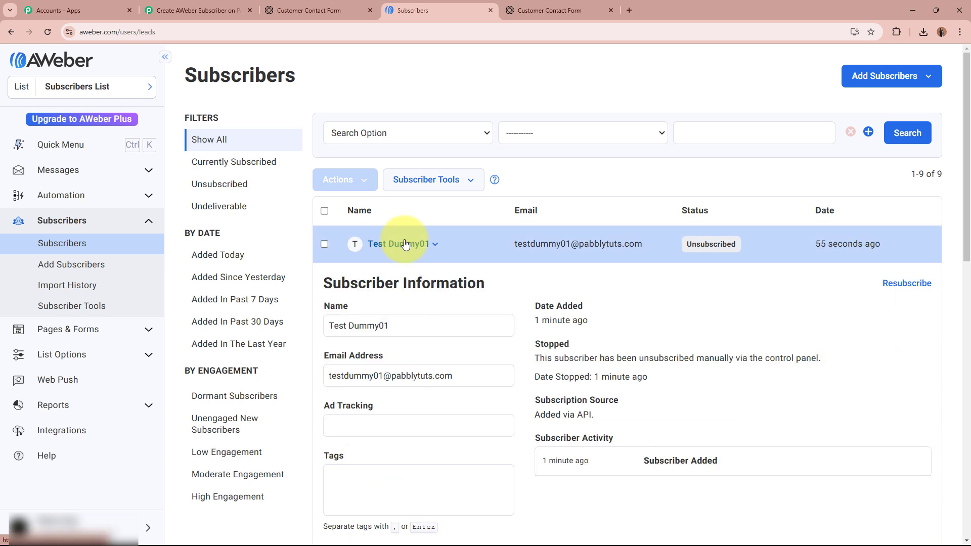
click(400, 325)
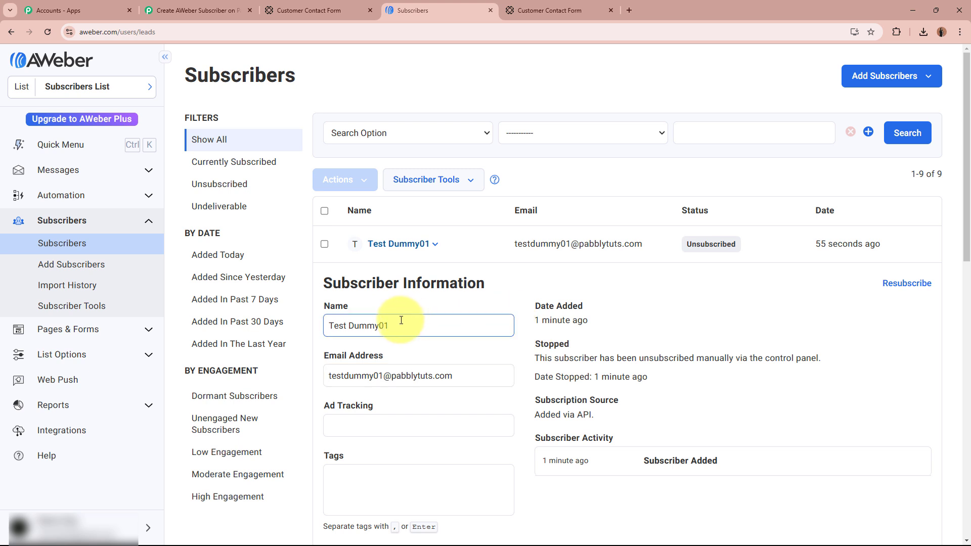
click(468, 378)
click(473, 348)
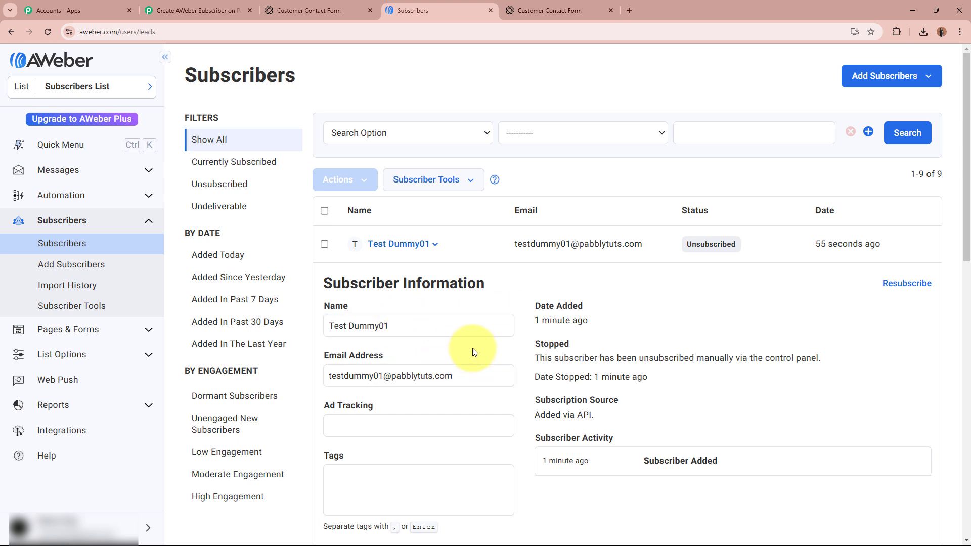
scroll(473, 353, down, 4)
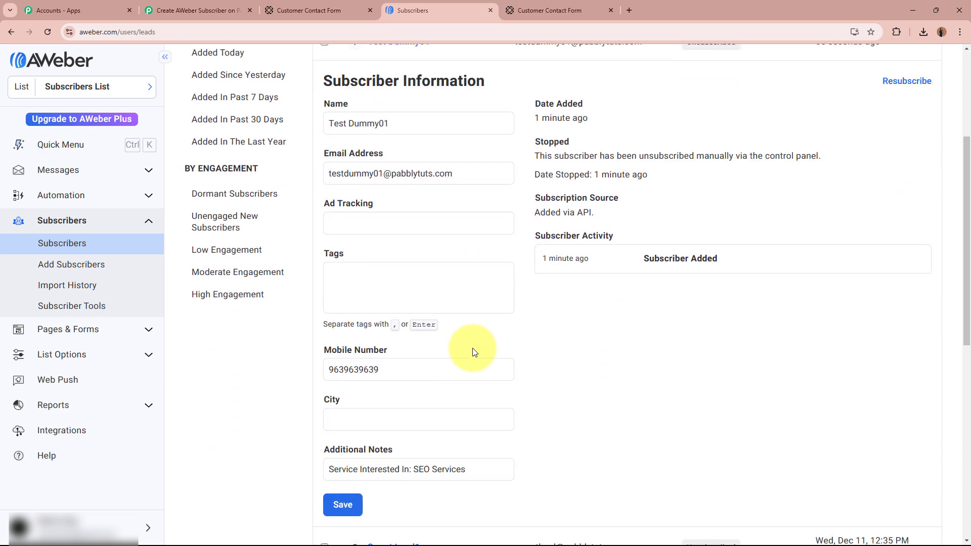
click(453, 366)
scroll(454, 367, down, 2)
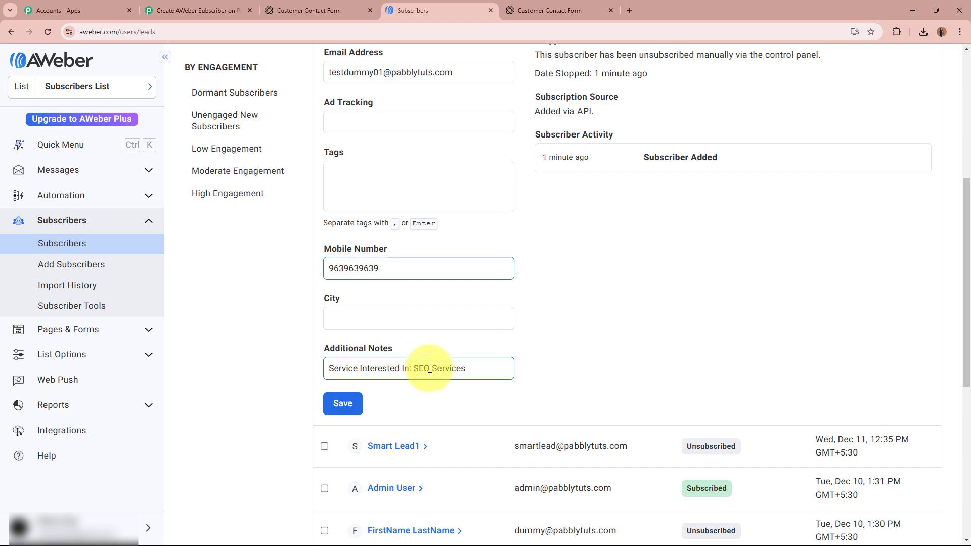
click(597, 366)
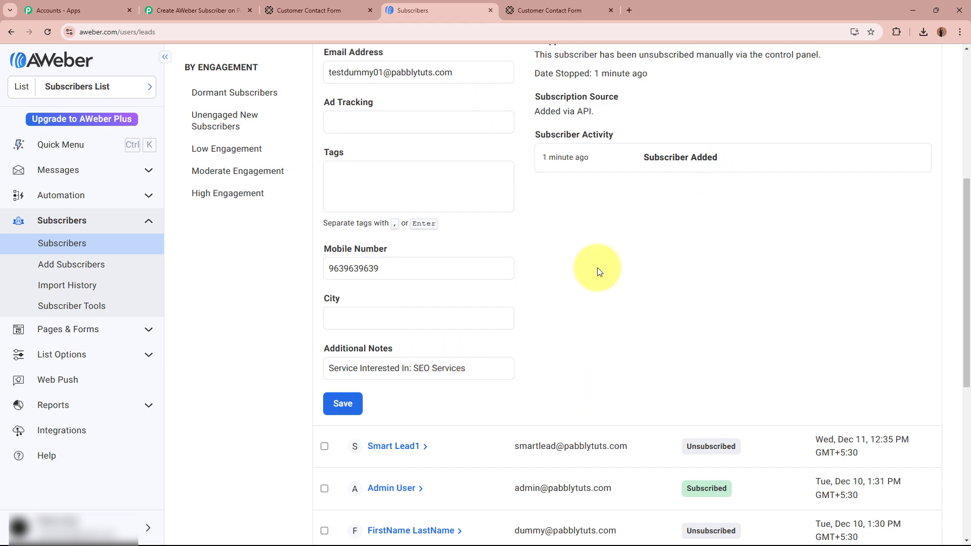
scroll(722, 308, up, 6)
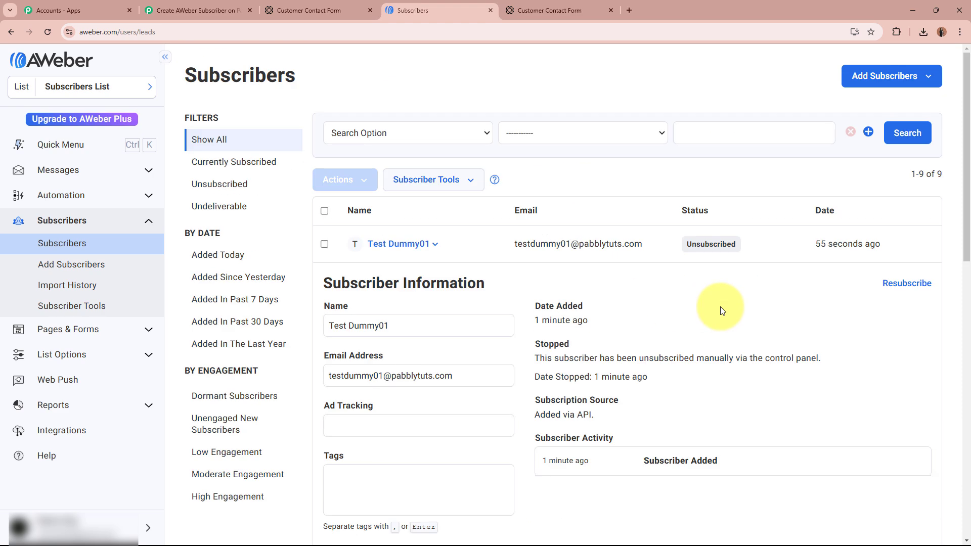
click(436, 247)
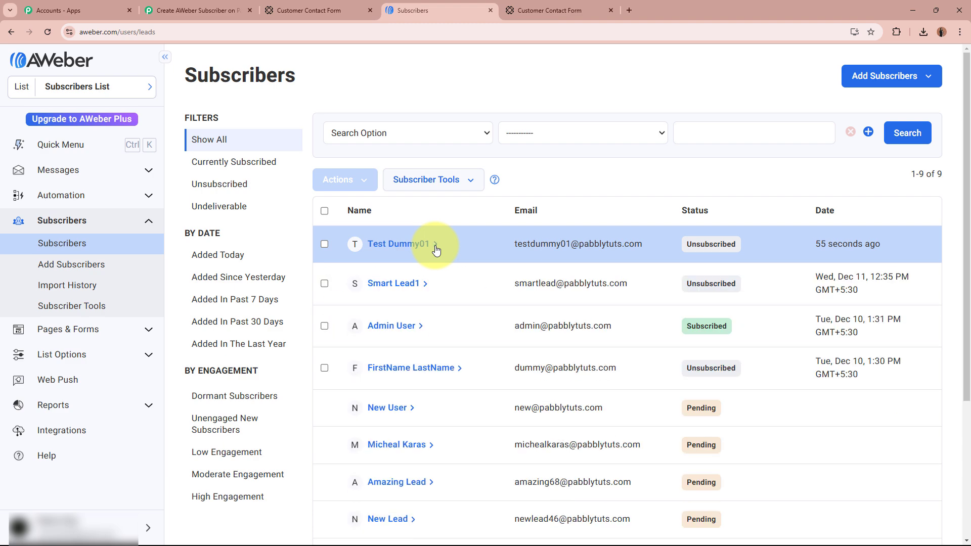
- Close the browser tab holding the previously submitted Customer Contact Form
click(322, 10)
click(430, 6)
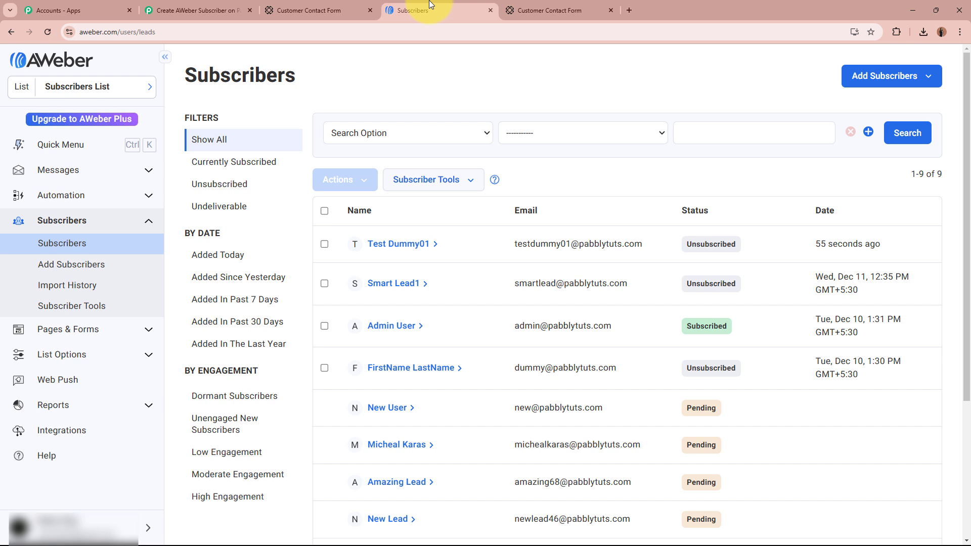
click(611, 10)
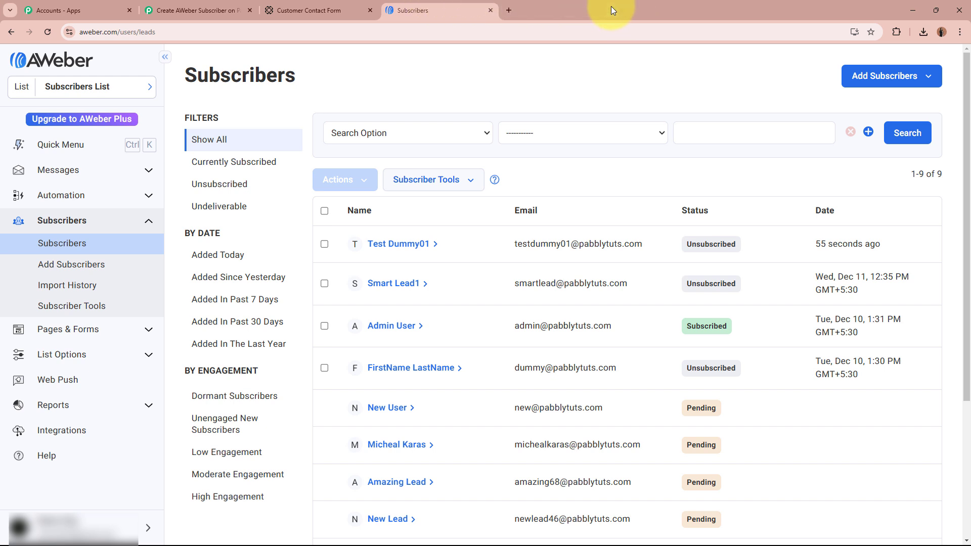
click(293, 10)
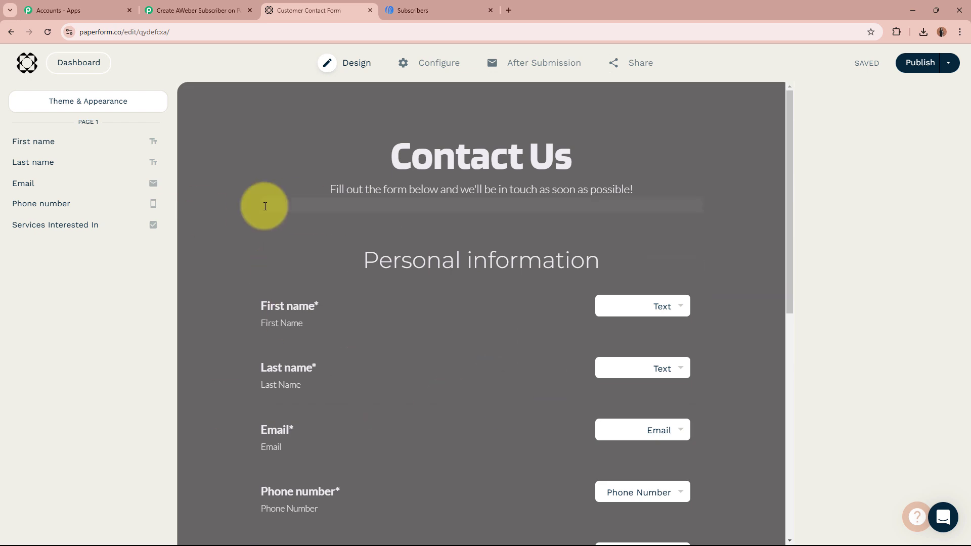
click(441, 9)
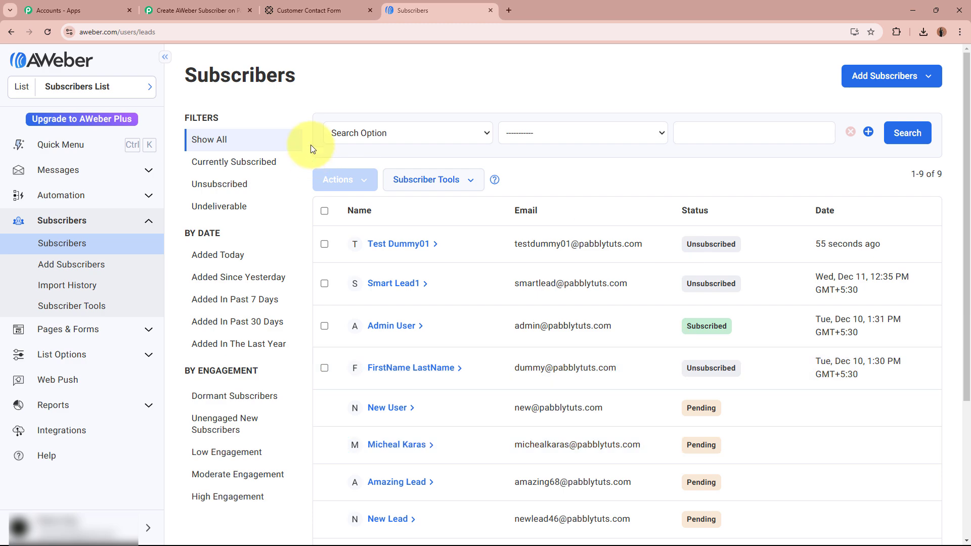
- Copy the Customer Contact Form's share link in Paperform and open the live form in a new browser tab
click(336, 14)
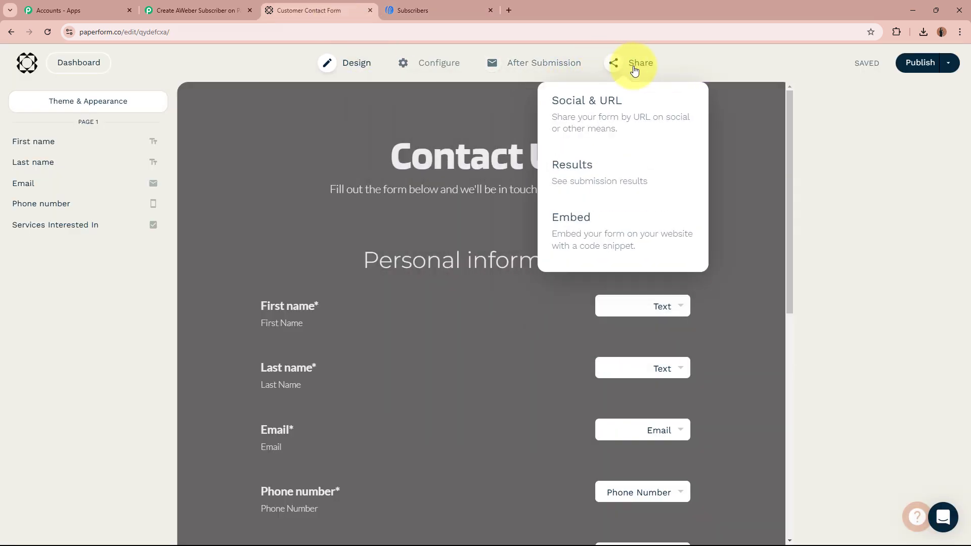
click(635, 69)
click(475, 239)
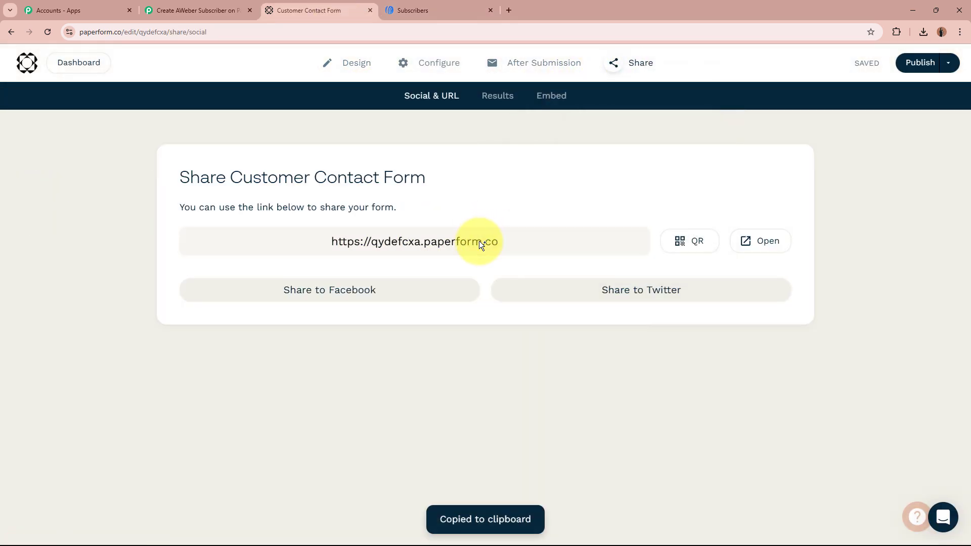
click(508, 10)
key(ctrl+v)
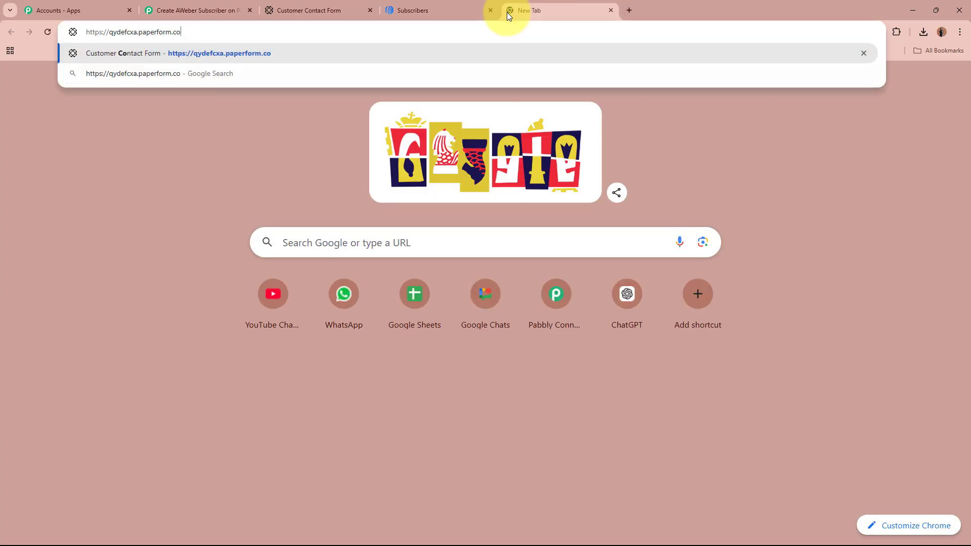
key(Return)
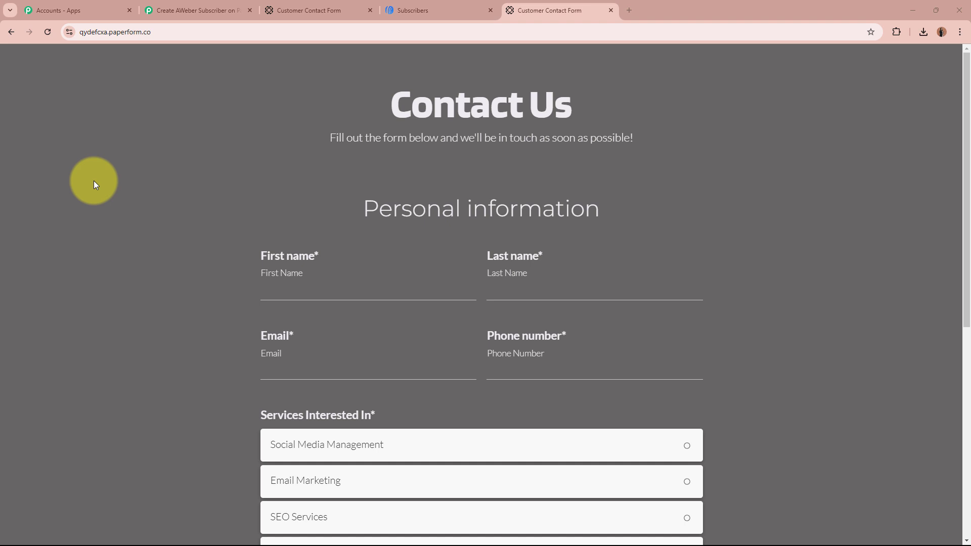
- Fill in the form with a second test contact's name, email and phone number, choose Social Media Management, and submit it
scroll(89, 189, down, 2)
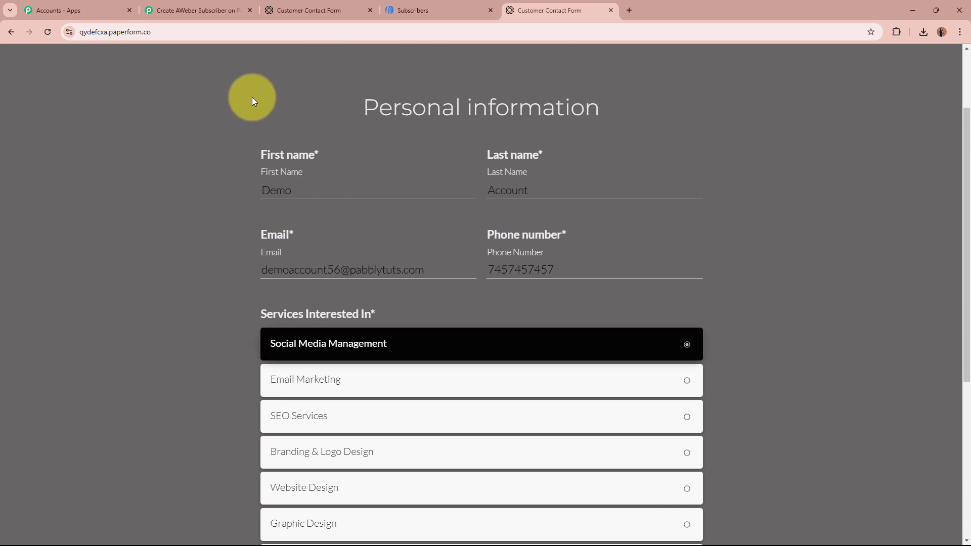
click(319, 188)
click(610, 187)
click(440, 268)
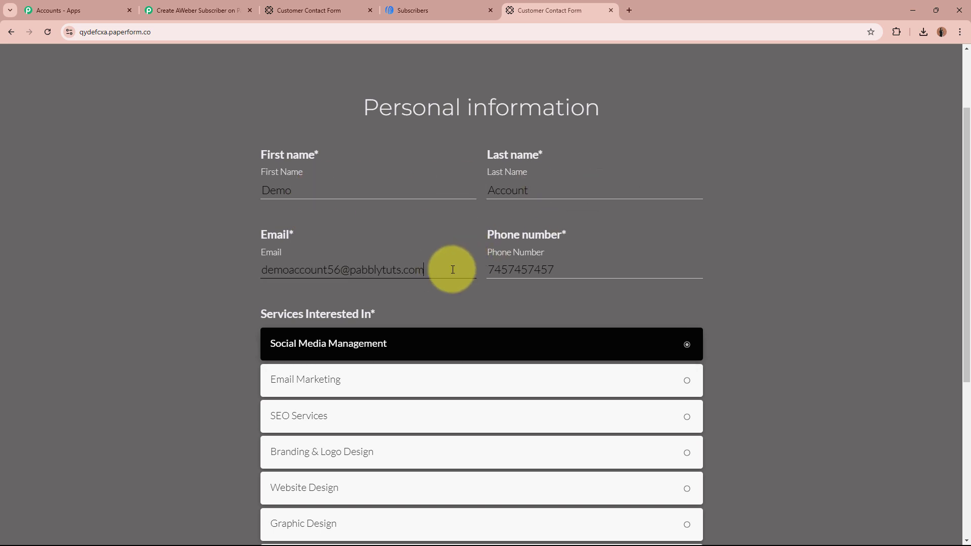
click(602, 275)
scroll(241, 265, down, 4)
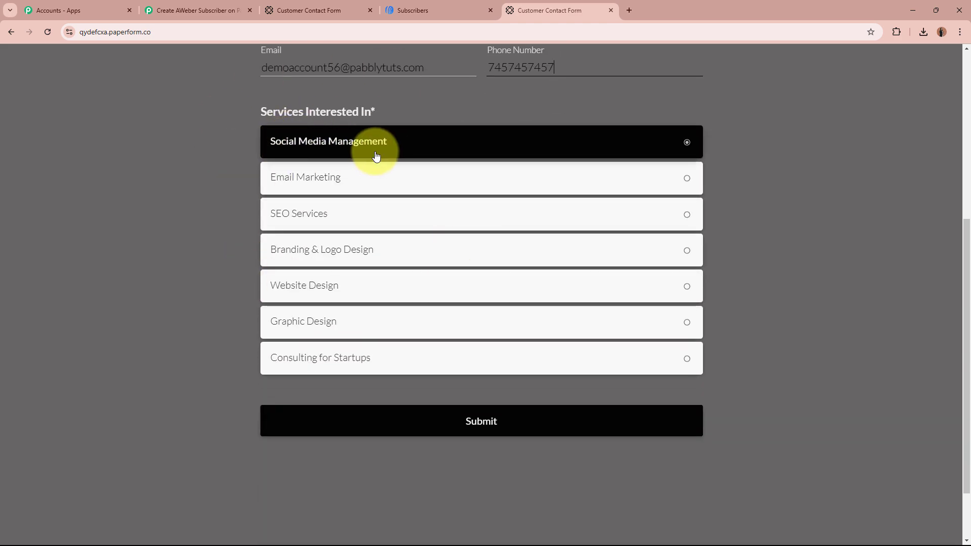
scroll(375, 156, up, 6)
scroll(375, 156, down, 7)
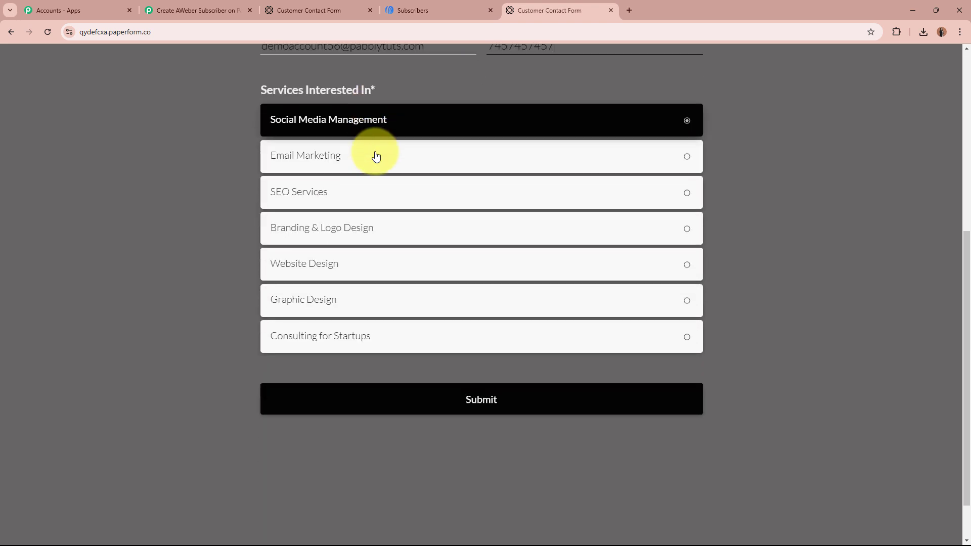
click(447, 343)
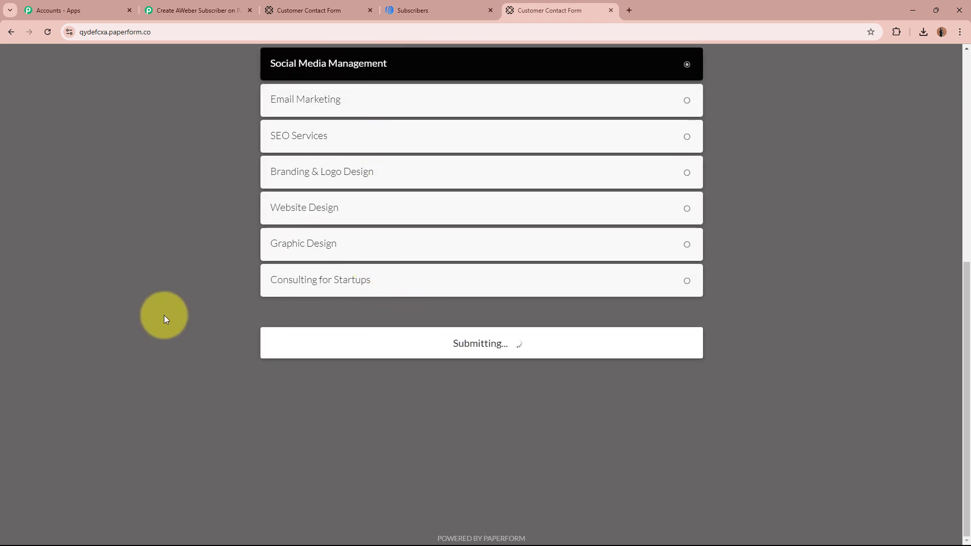
drag(289, 128, 715, 135)
click(715, 135)
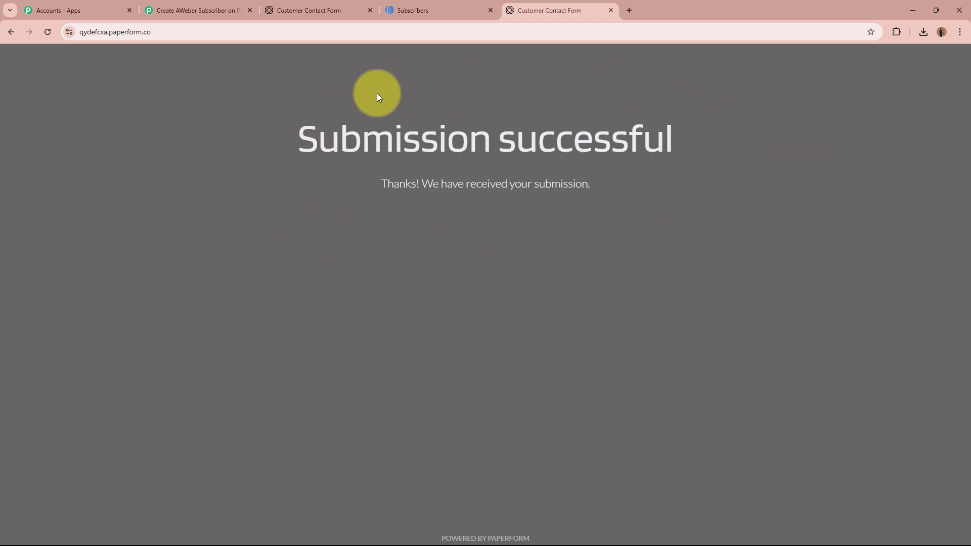
- Refresh the AWeber subscribers list and check the details of the subscriber created from the second form submission
click(438, 4)
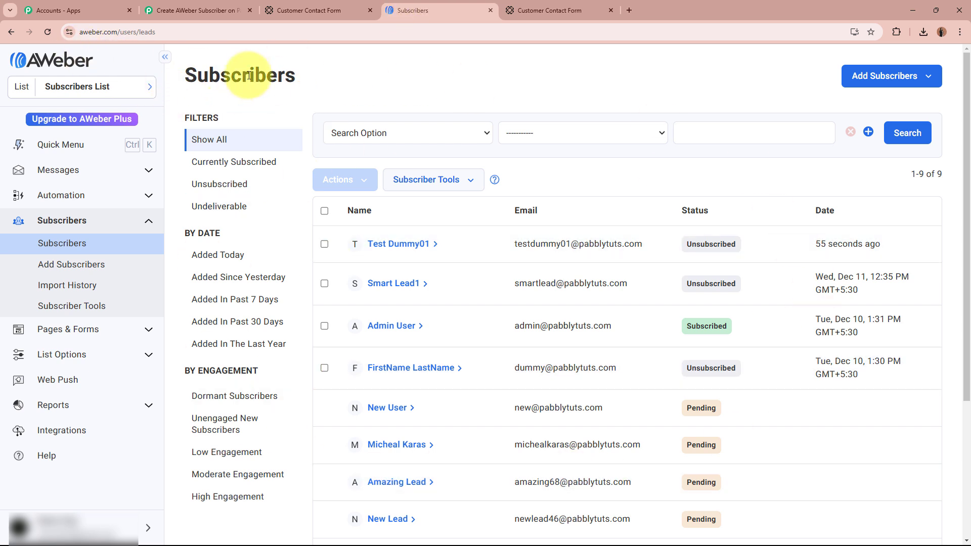
click(48, 32)
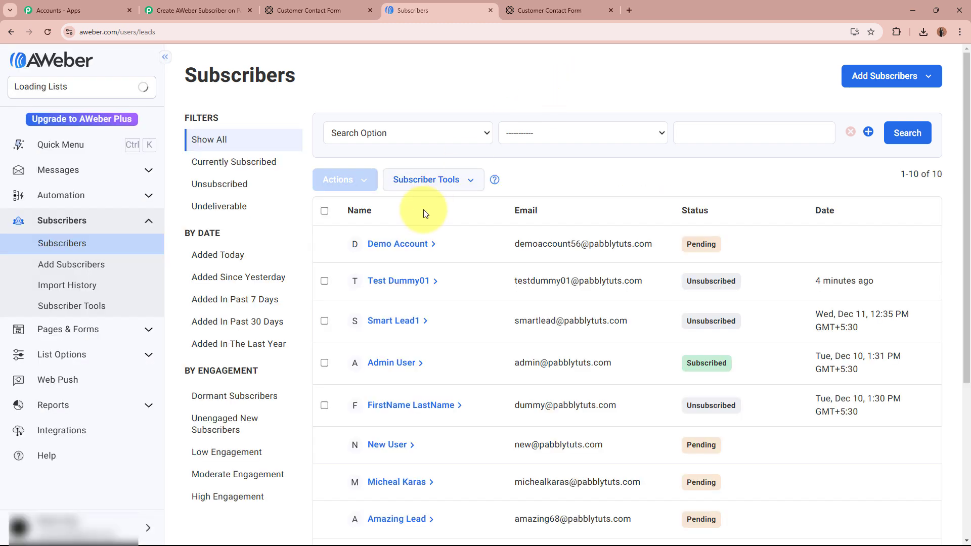
click(402, 246)
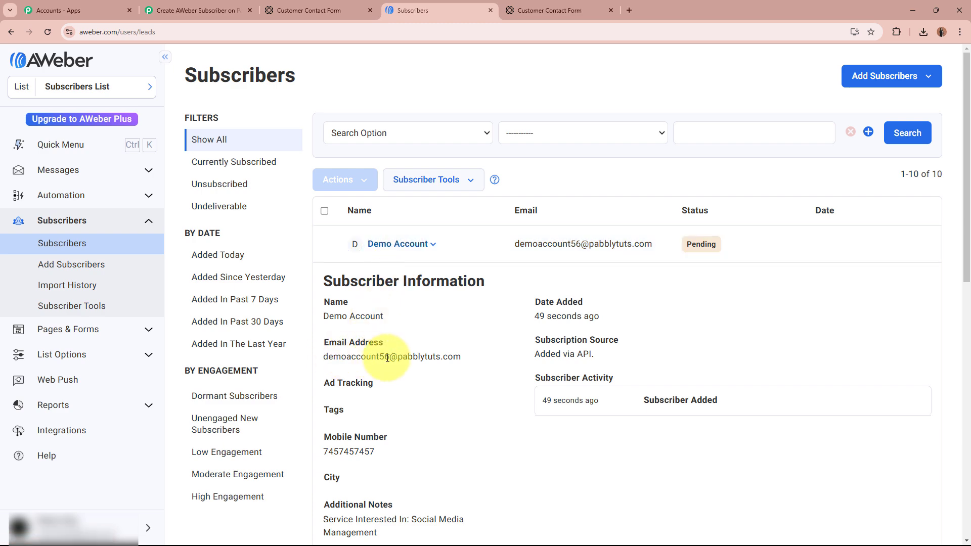
scroll(466, 366, down, 2)
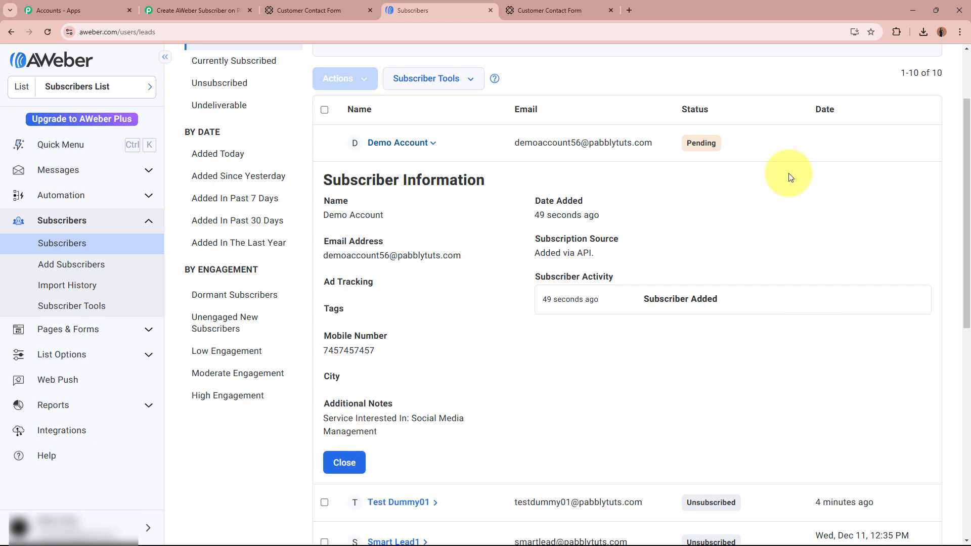
scroll(565, 232, up, 2)
click(431, 247)
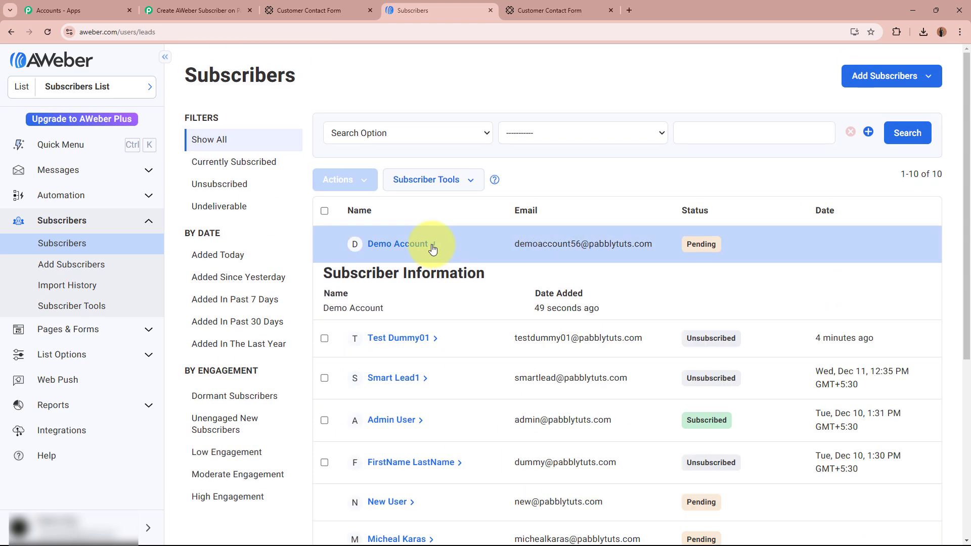
- Return to the "Create AWeber Subscriber on Paperform Submission" workflow in Pabbly Connect
click(550, 10)
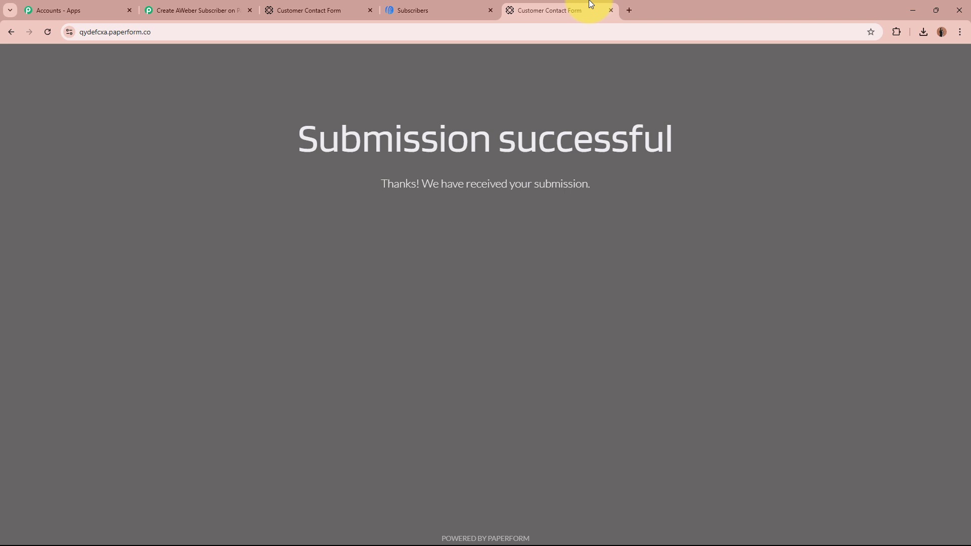
click(328, 10)
click(415, 10)
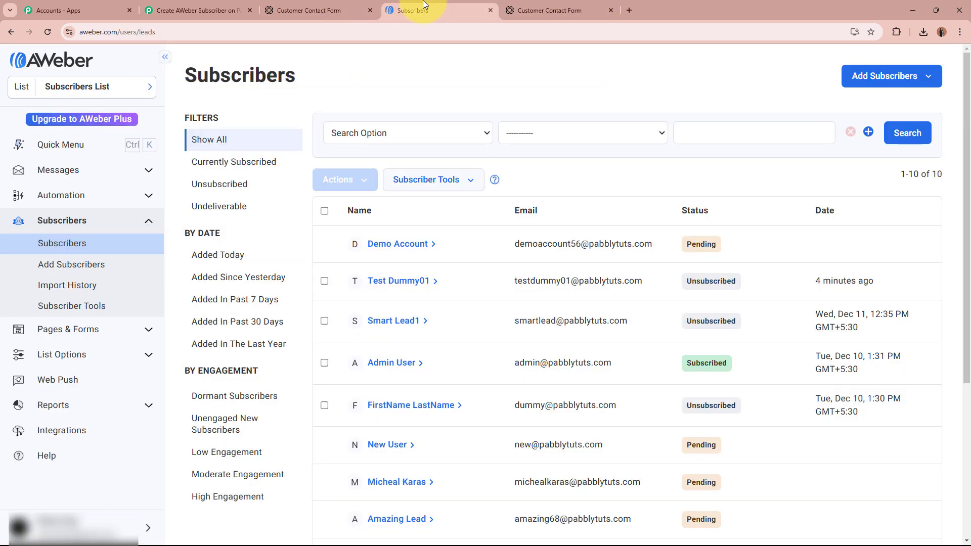
click(192, 8)
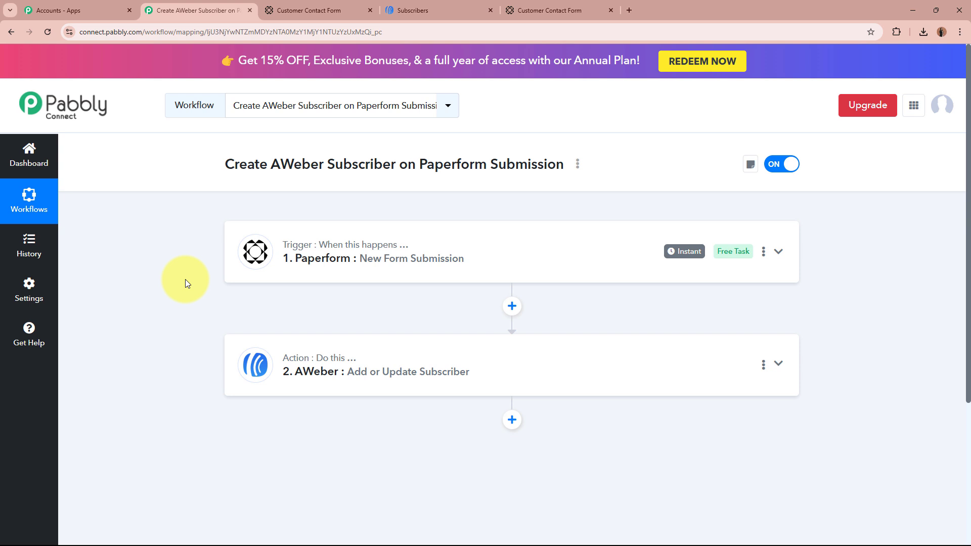